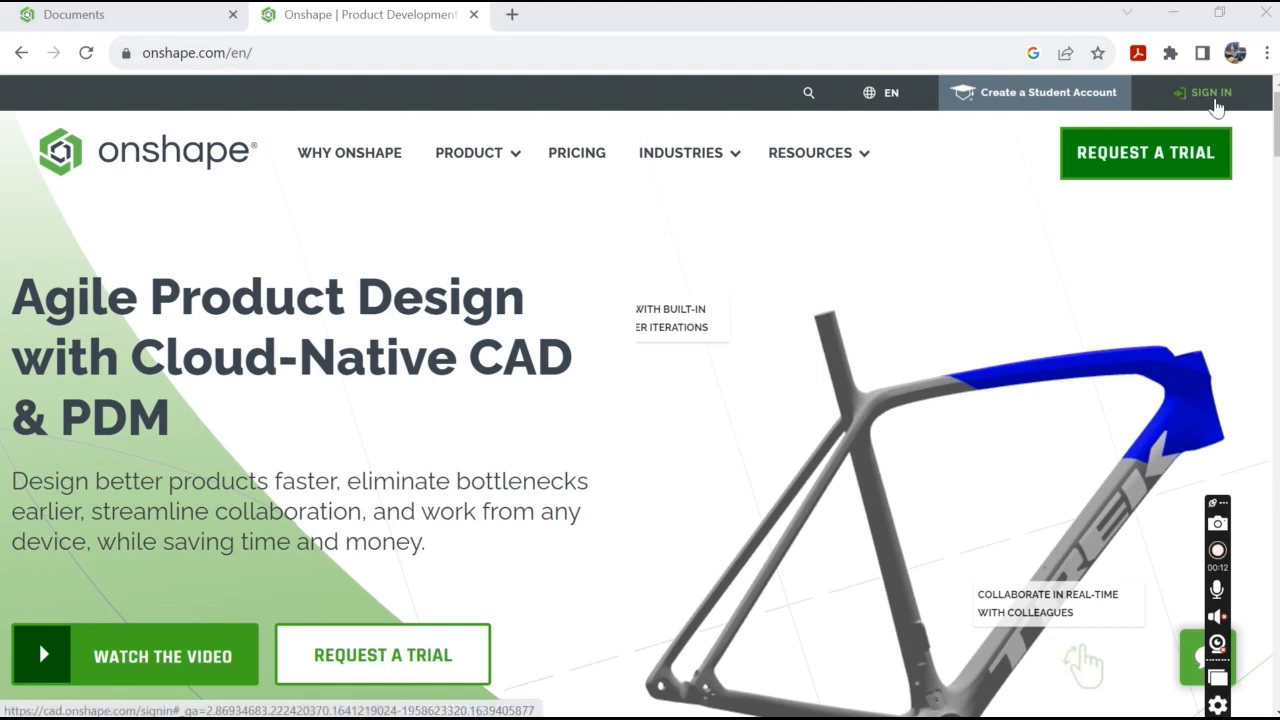
- Open the Tutorial 1 document from the PHEN 110 folder among the owned documents
click(143, 14)
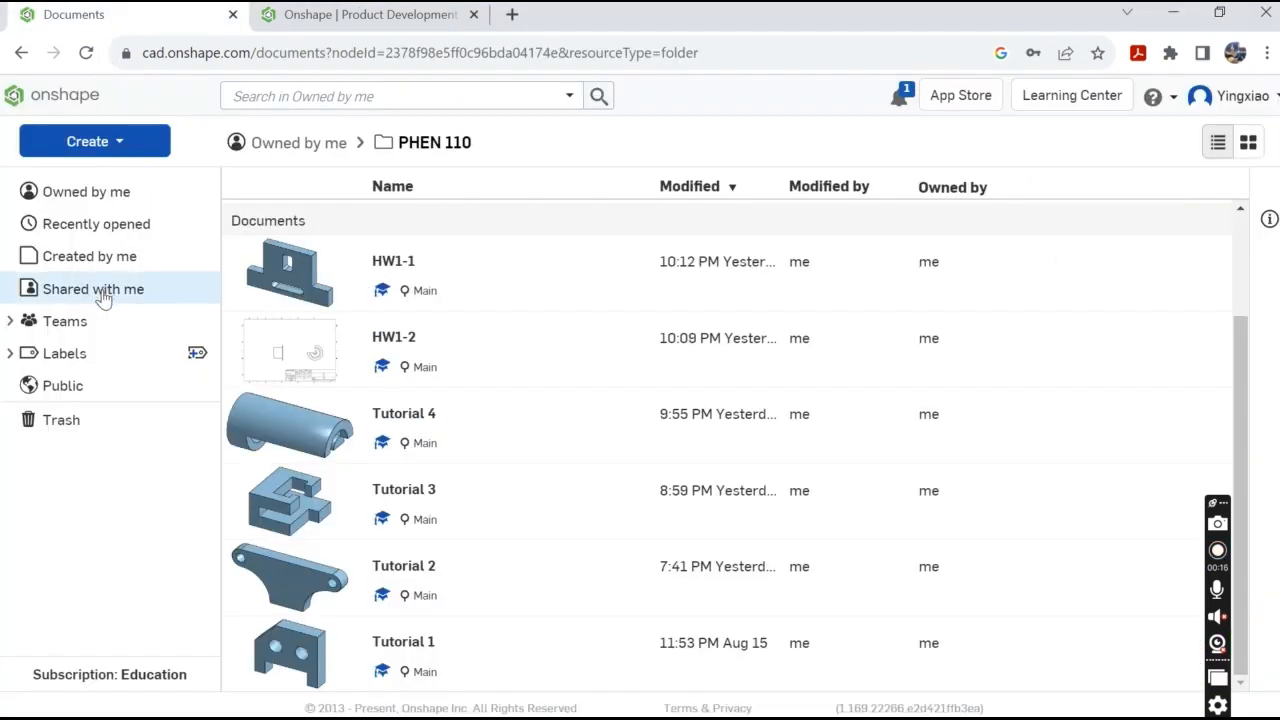
click(264, 142)
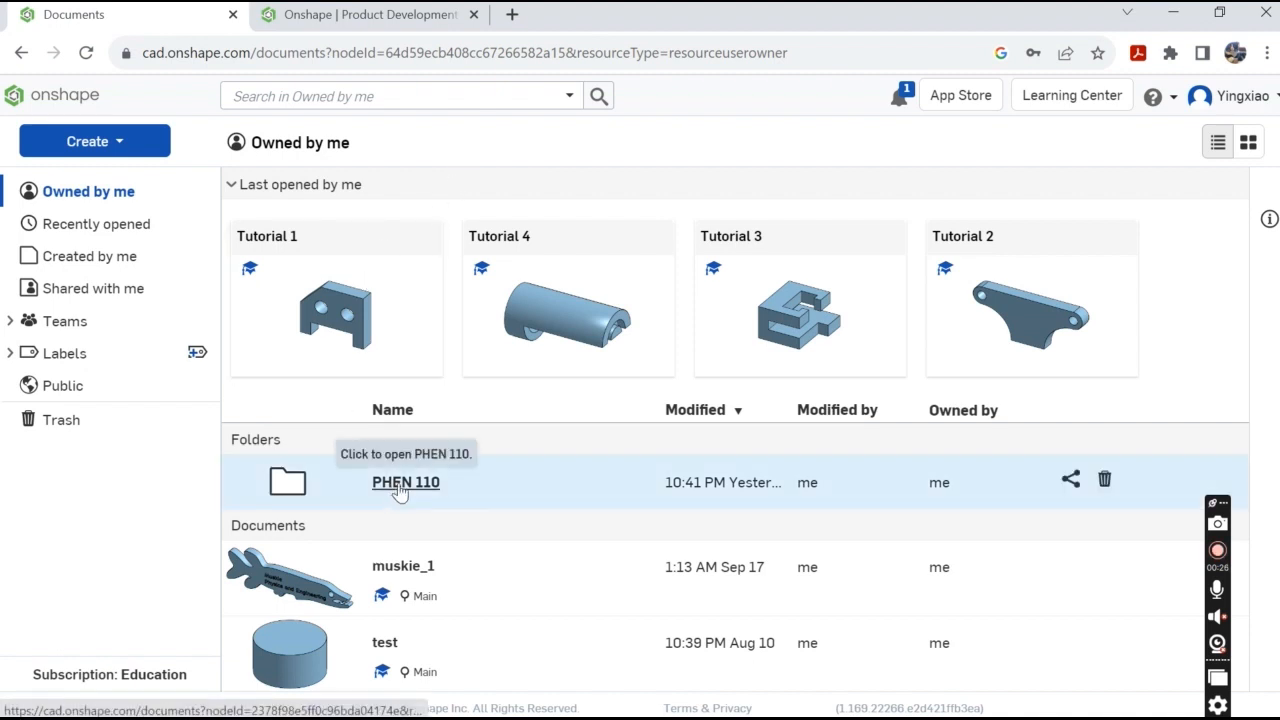
click(398, 485)
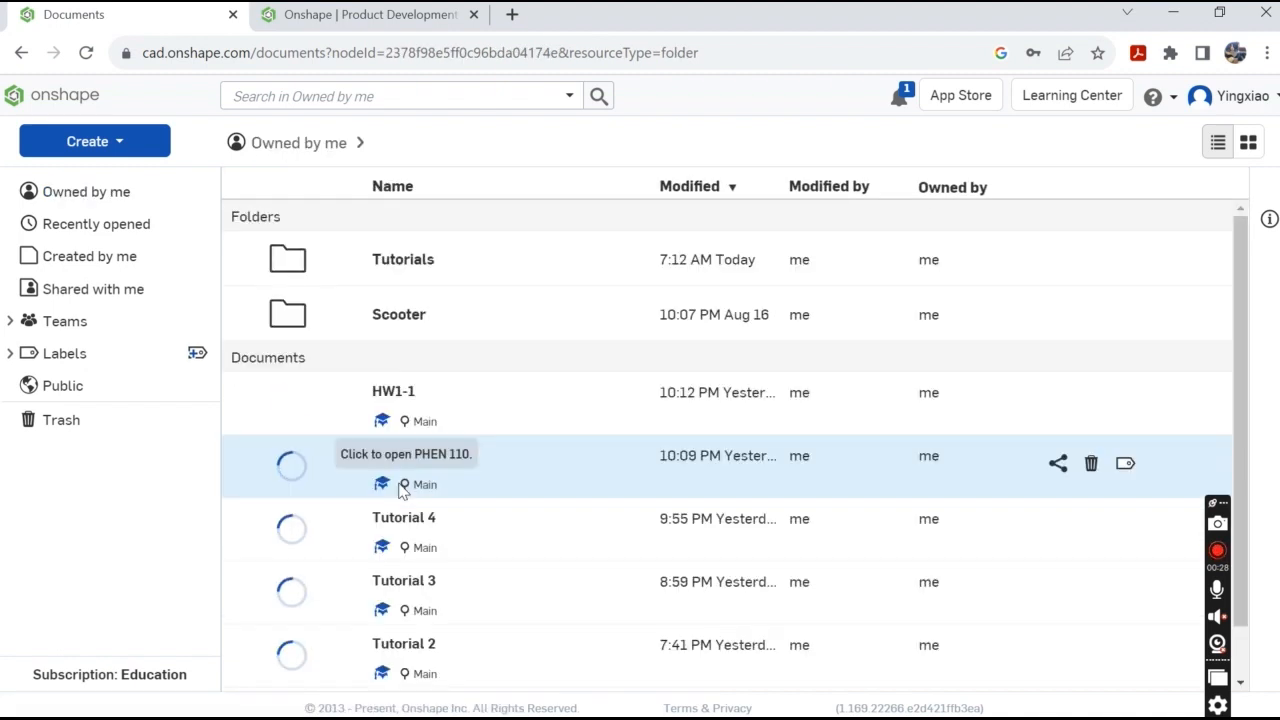
scroll(567, 400, down, 3)
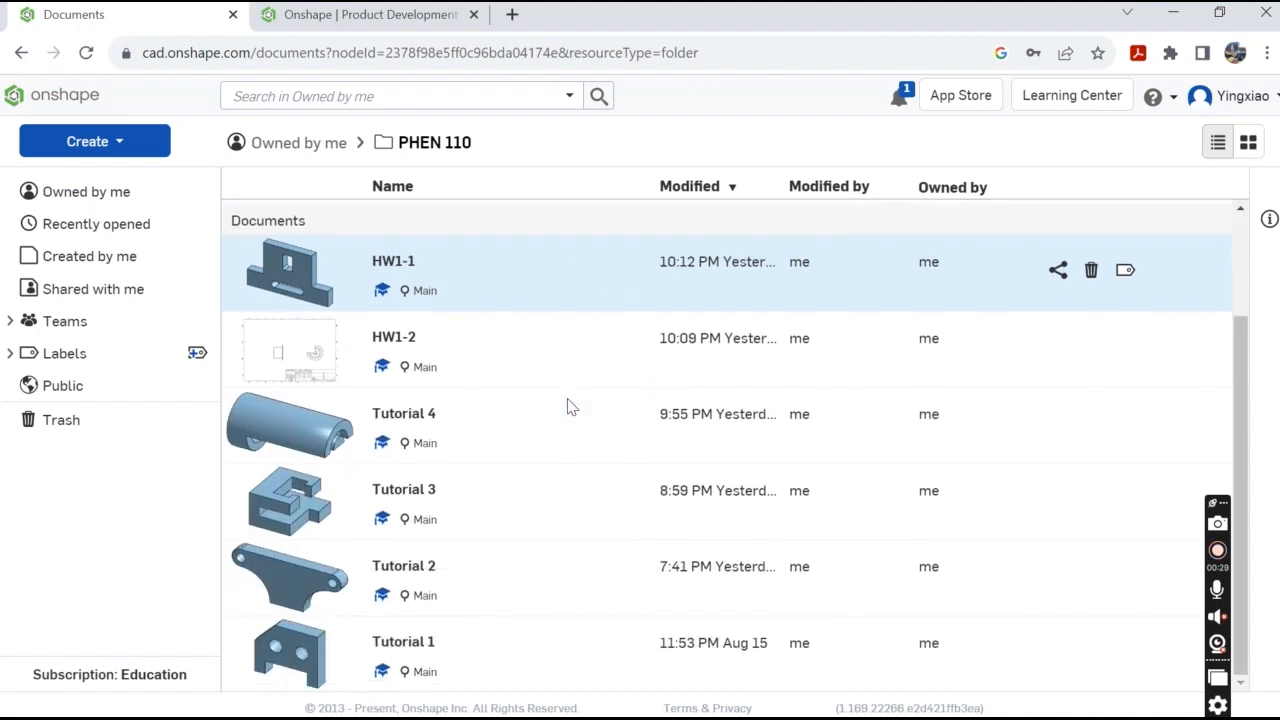
double_click(482, 657)
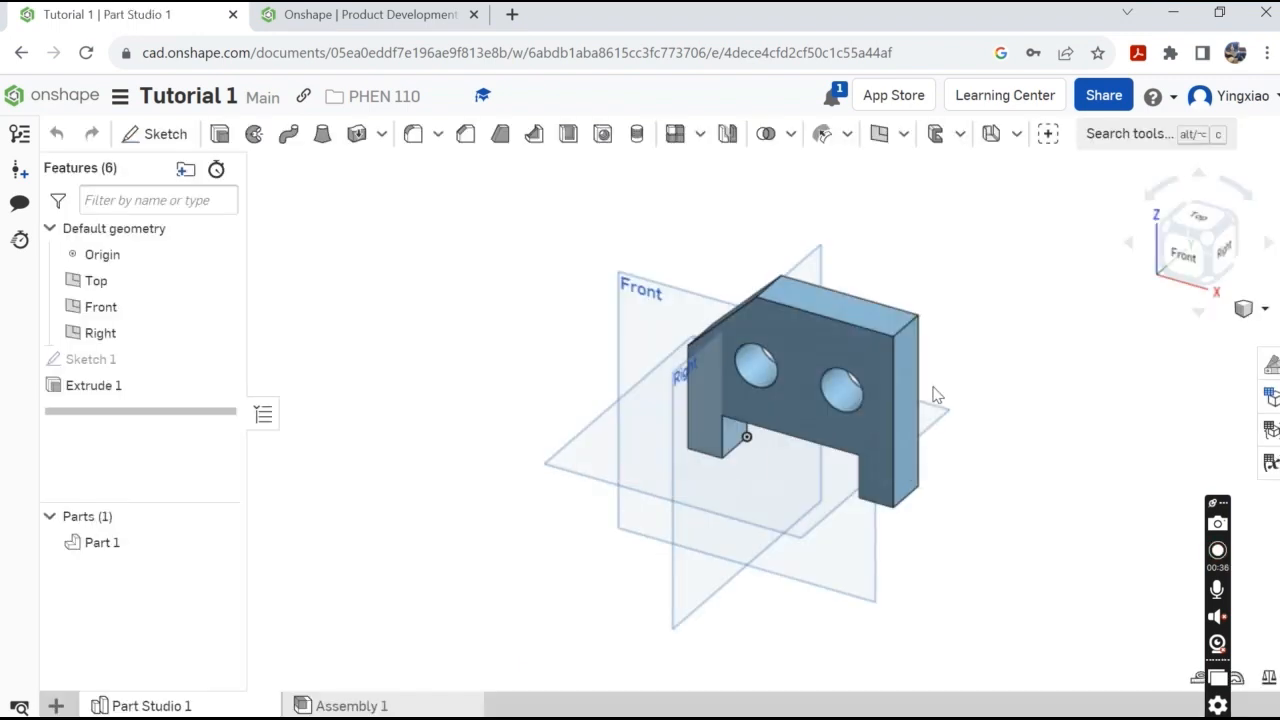
- Examine Sketch 1 from the front and its dimensioned capture in Snipping Tool, leaving the sketch as it is
double_click(114, 364)
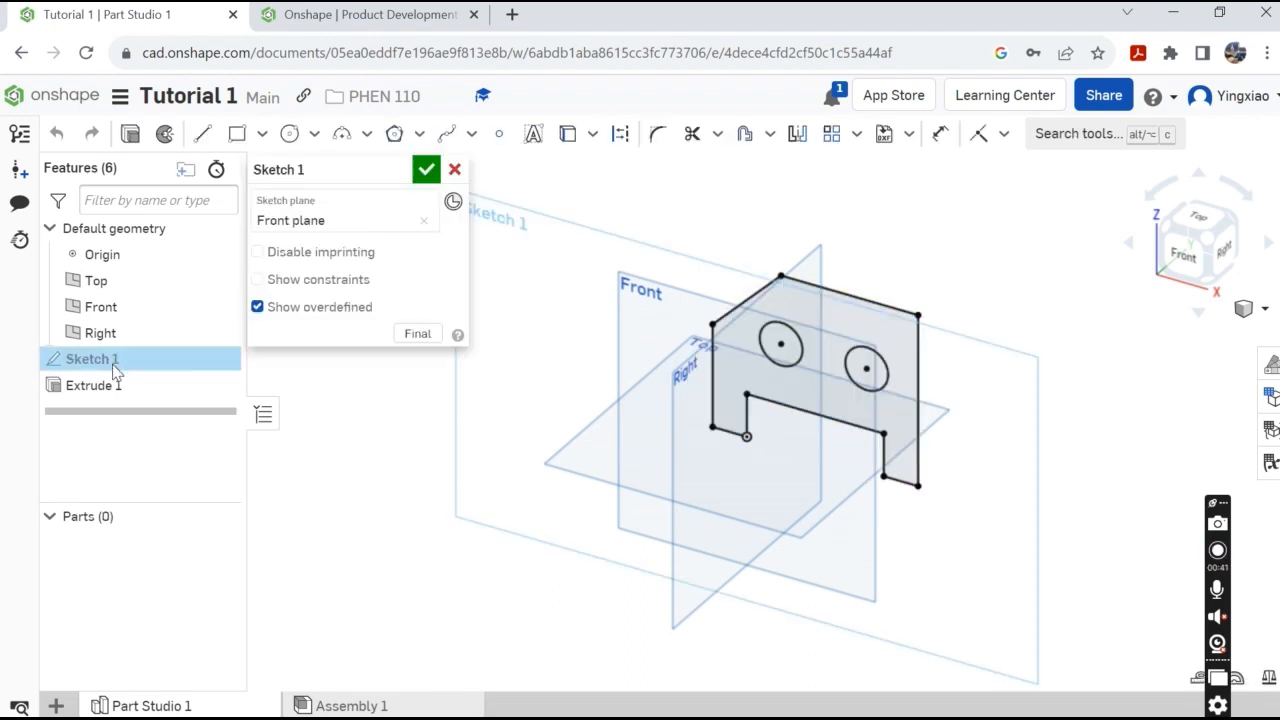
click(1193, 268)
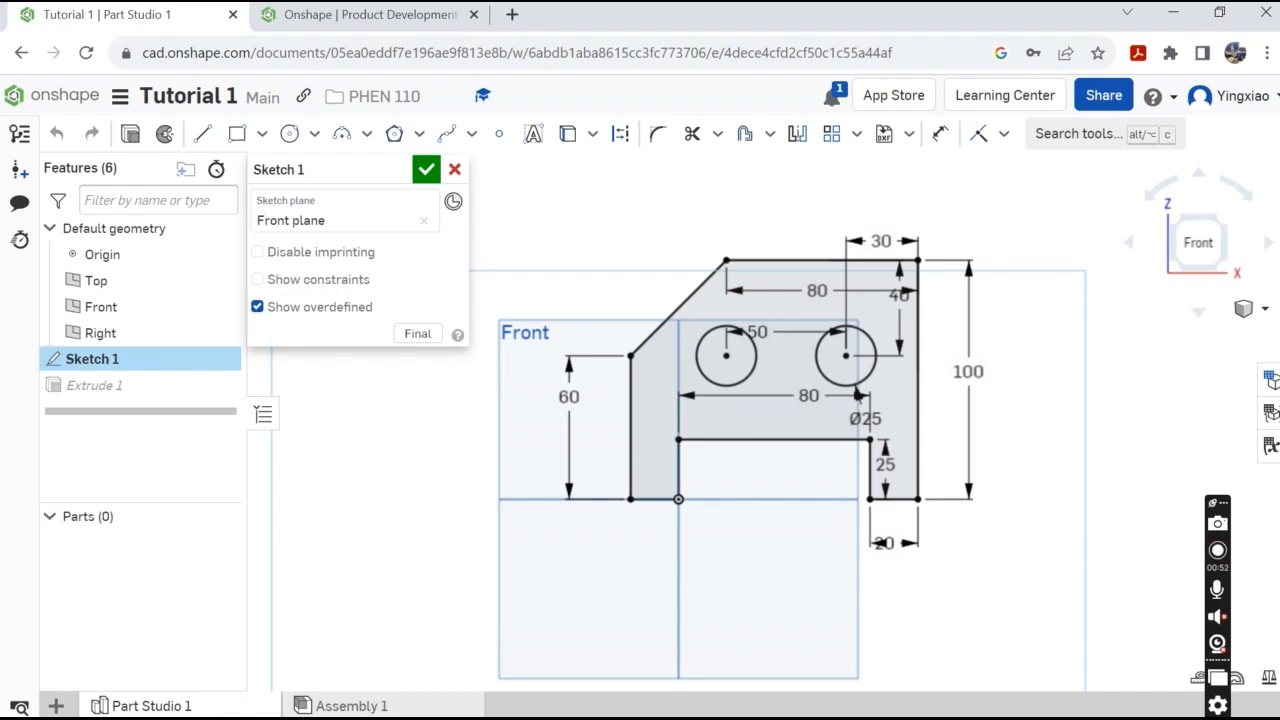
mouse_move(823, 710)
click(737, 707)
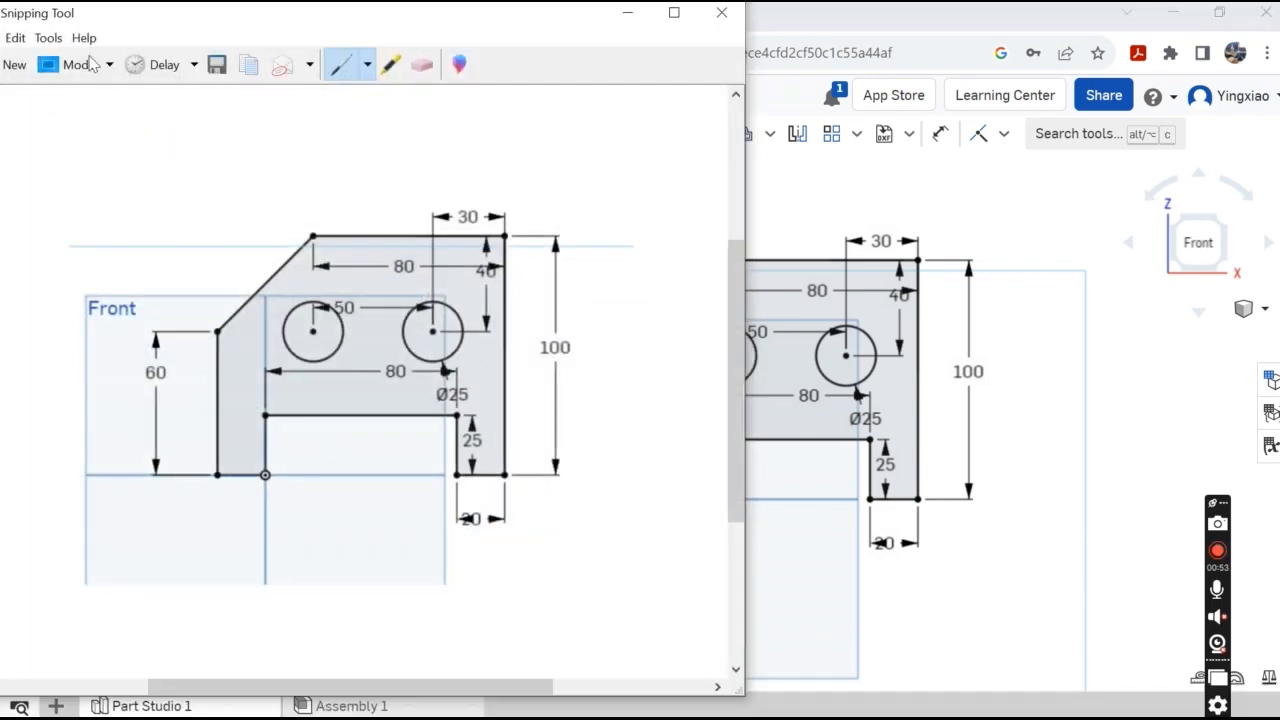
drag(170, 22, 578, 67)
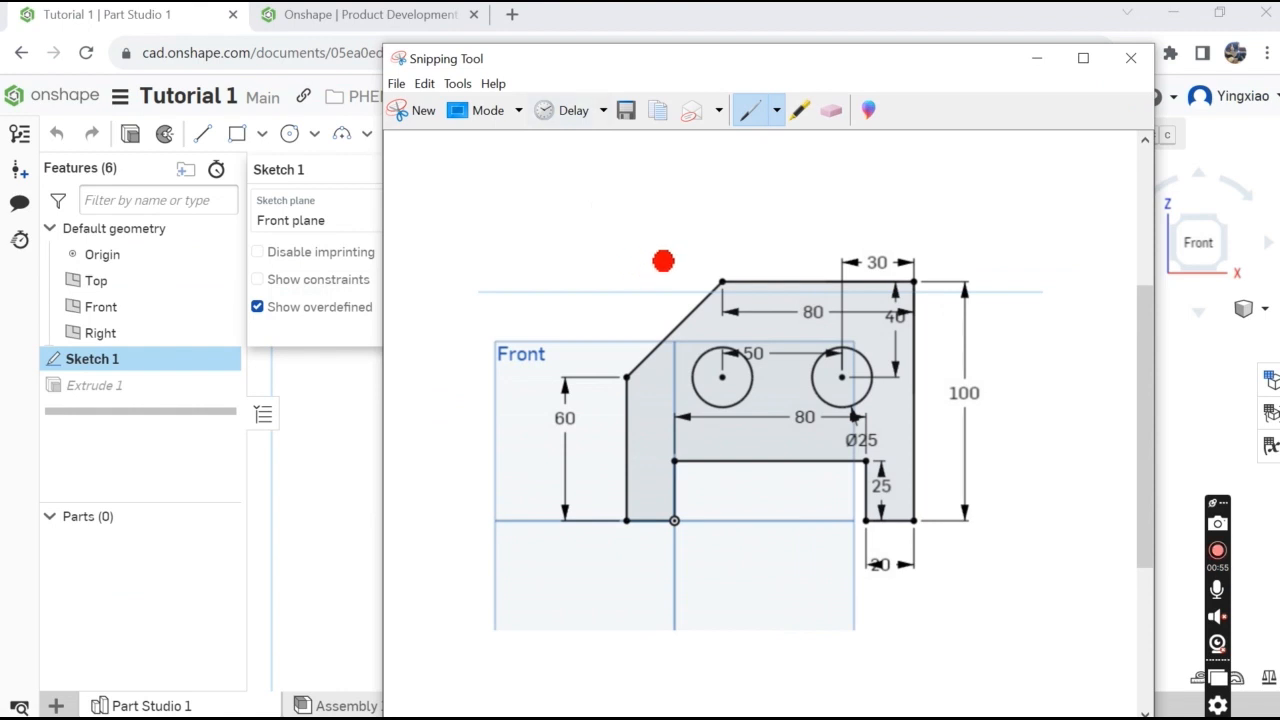
click(1038, 61)
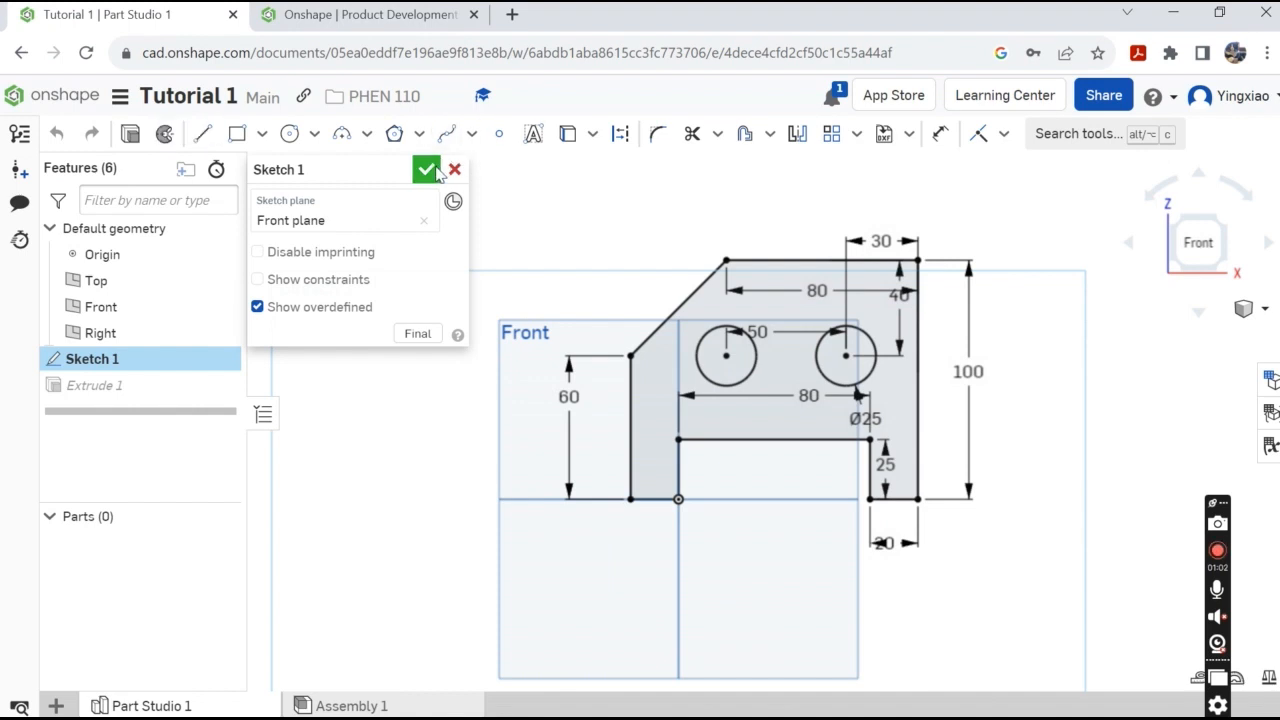
click(437, 172)
- Create a new document named Tutorial1 in the Tutorials folder inside PHEN 110
click(52, 104)
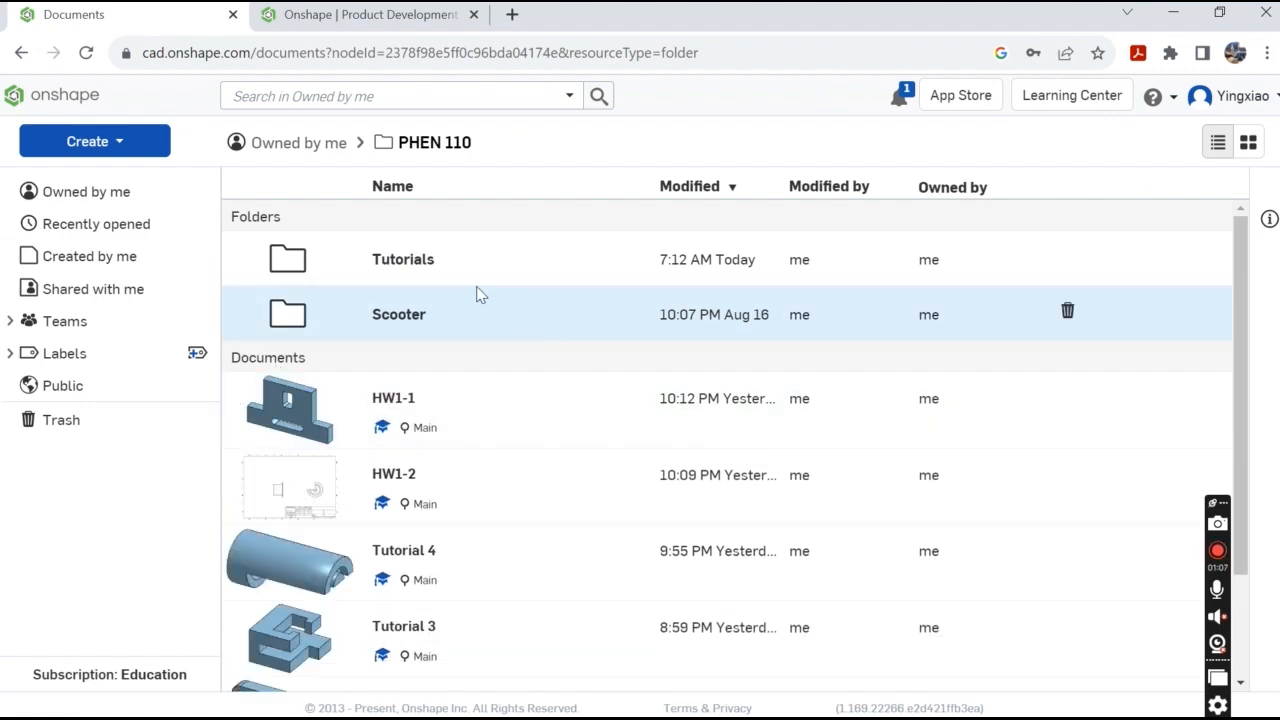
double_click(457, 262)
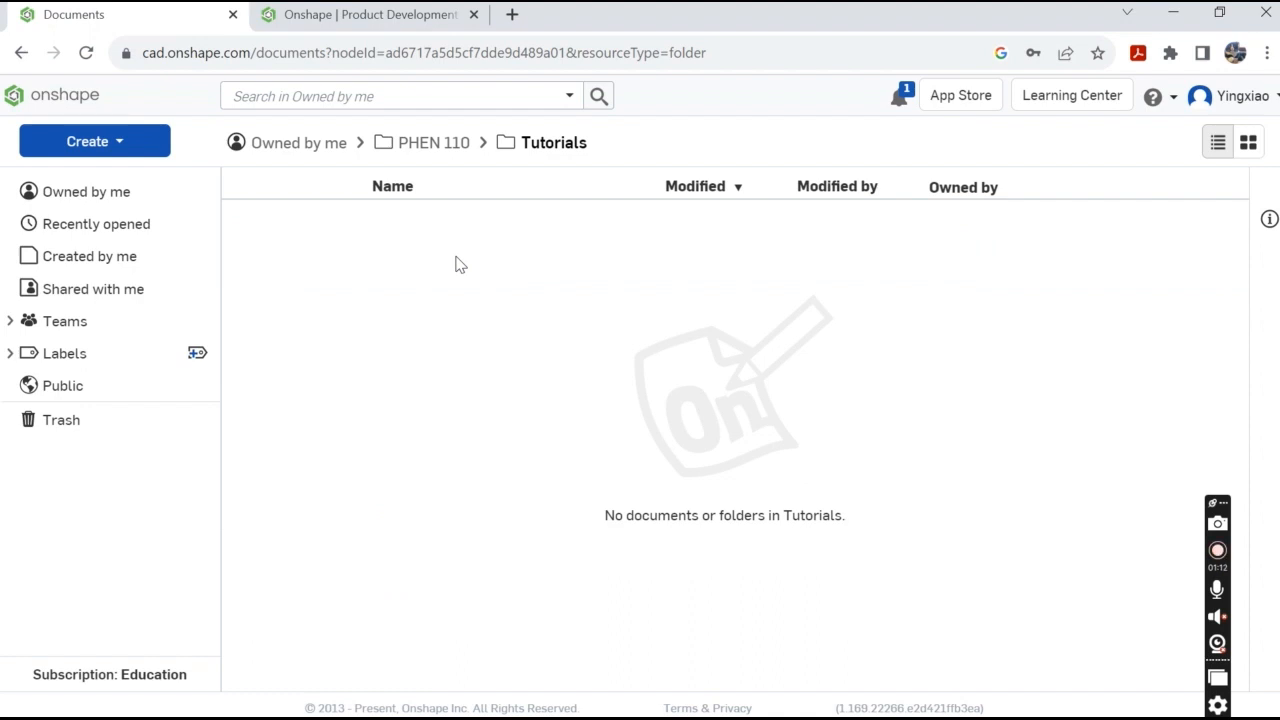
click(109, 152)
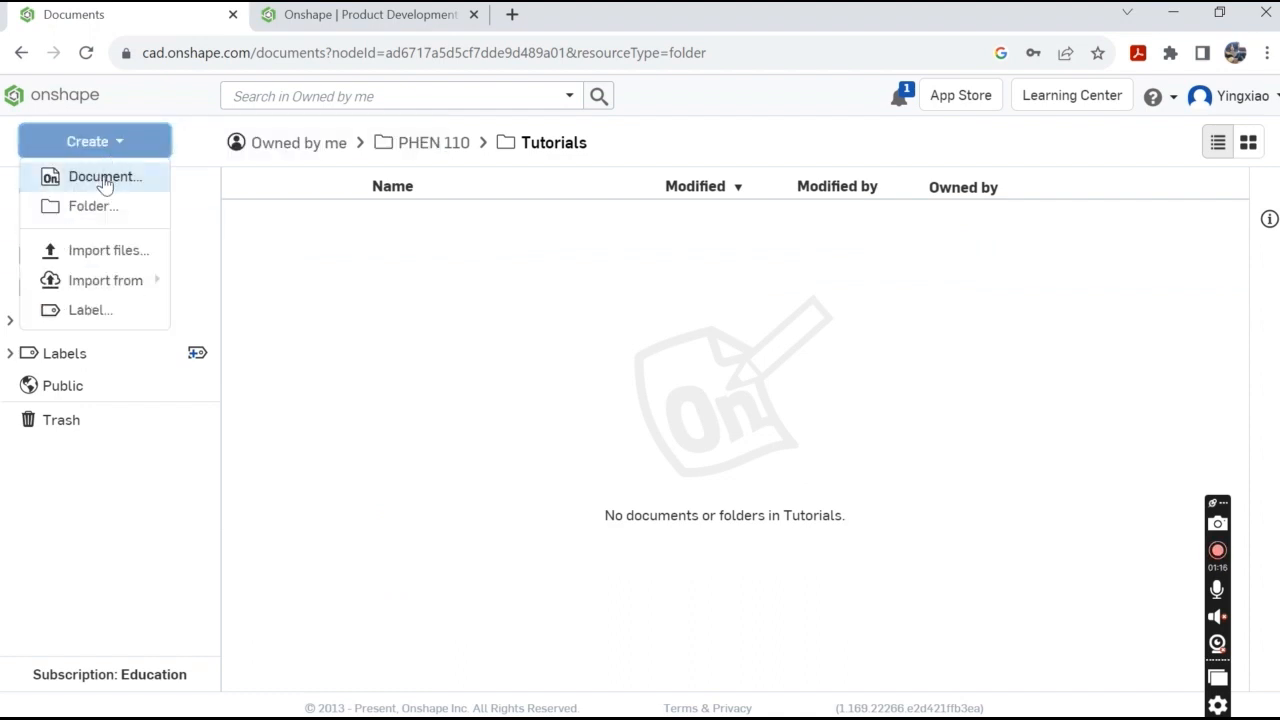
click(104, 180)
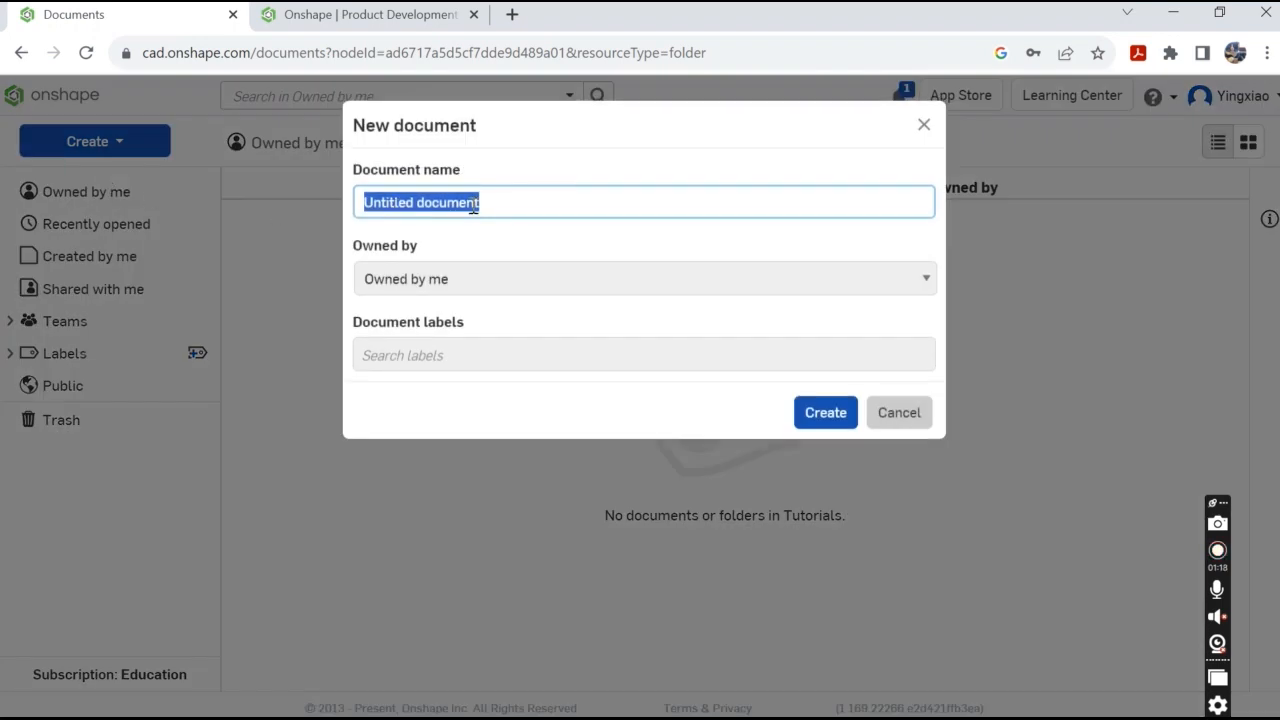
text(Tu)
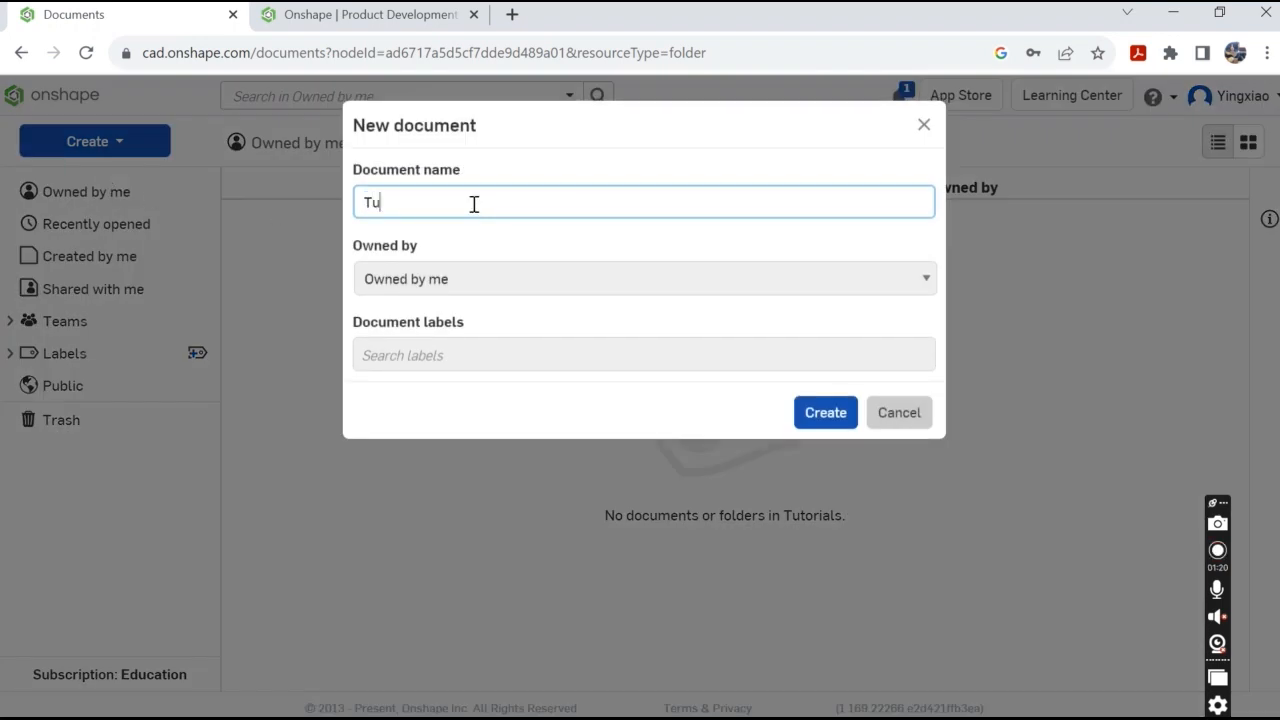
text(torial1)
click(809, 418)
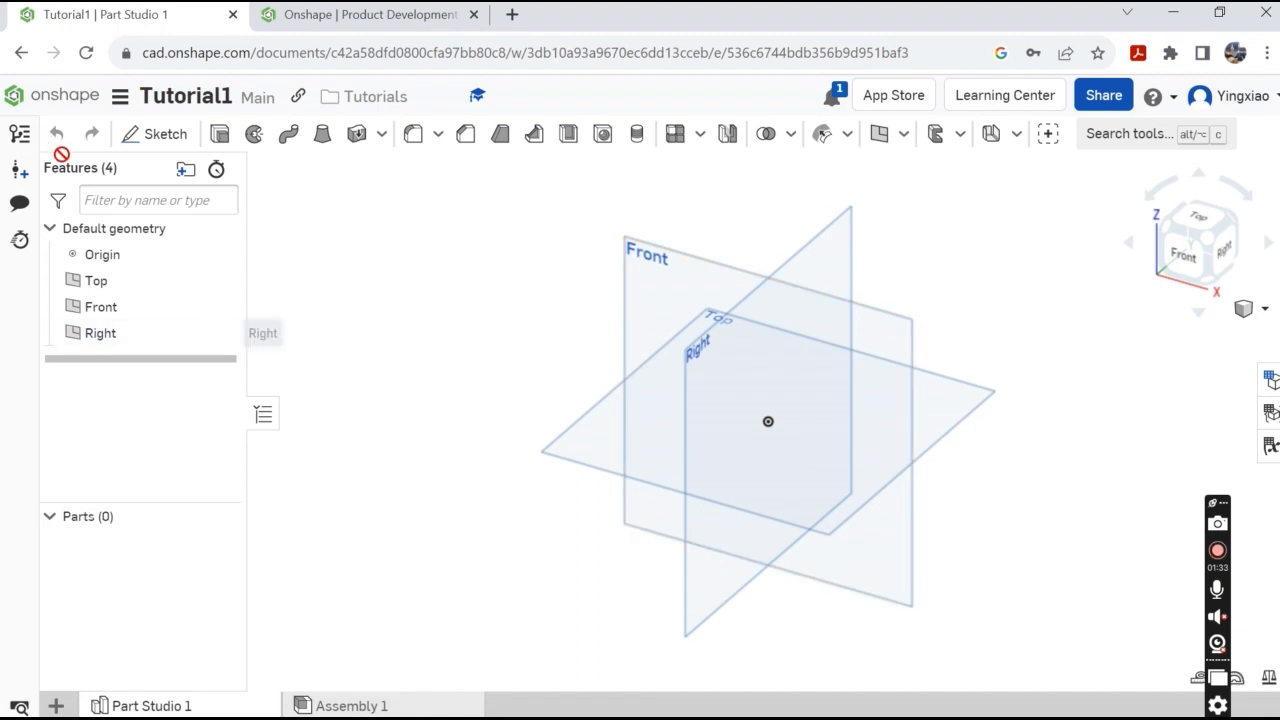
- Set the workspace's default length unit to Millimeter and its default mass unit to Kilogram
click(121, 104)
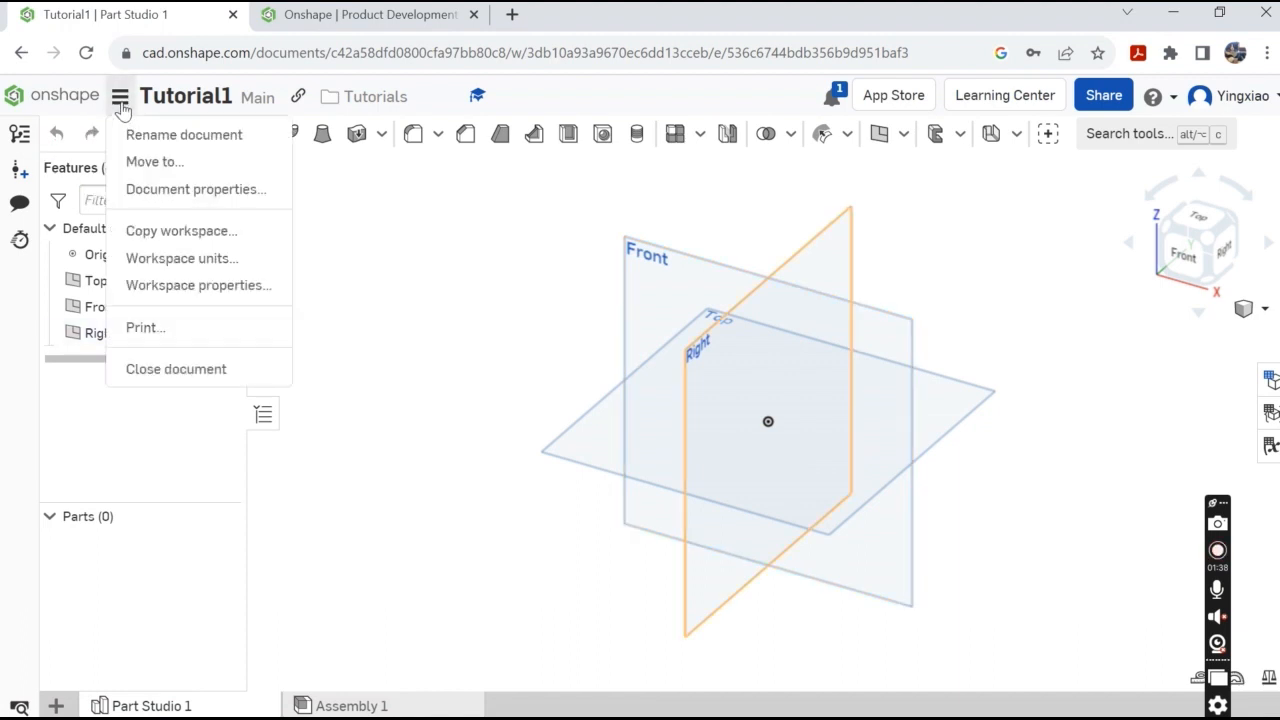
click(193, 268)
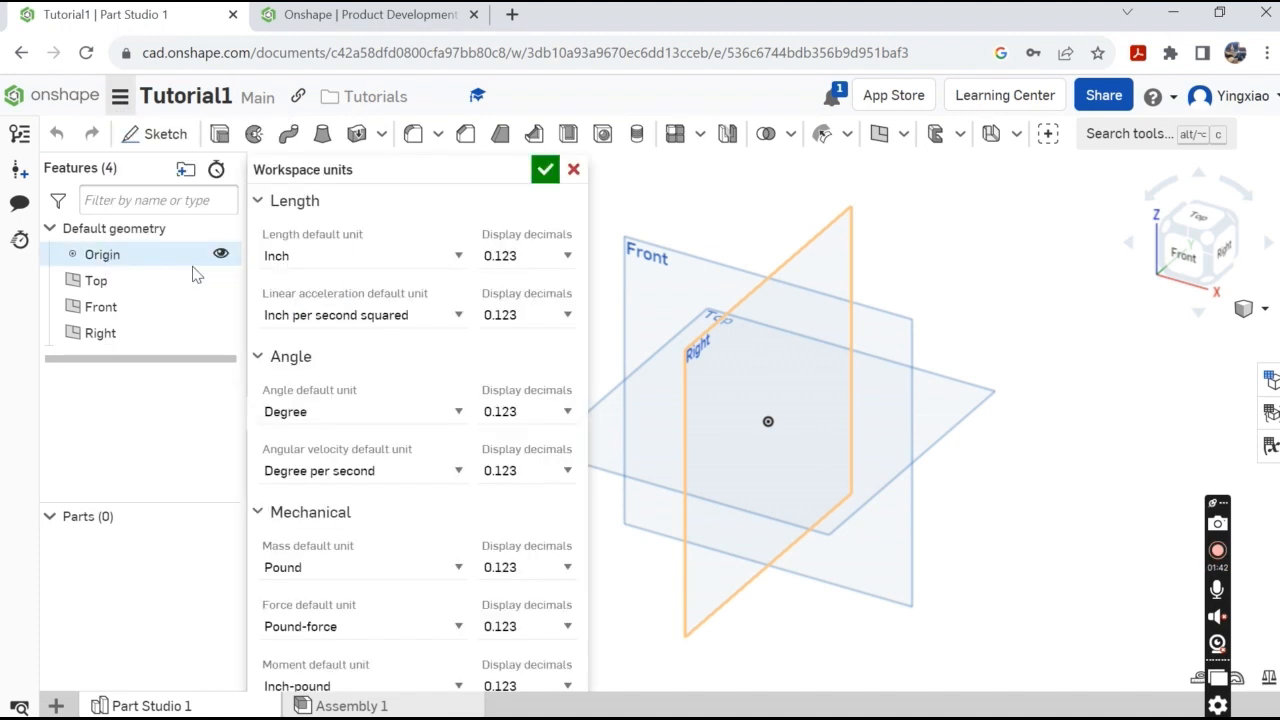
click(457, 257)
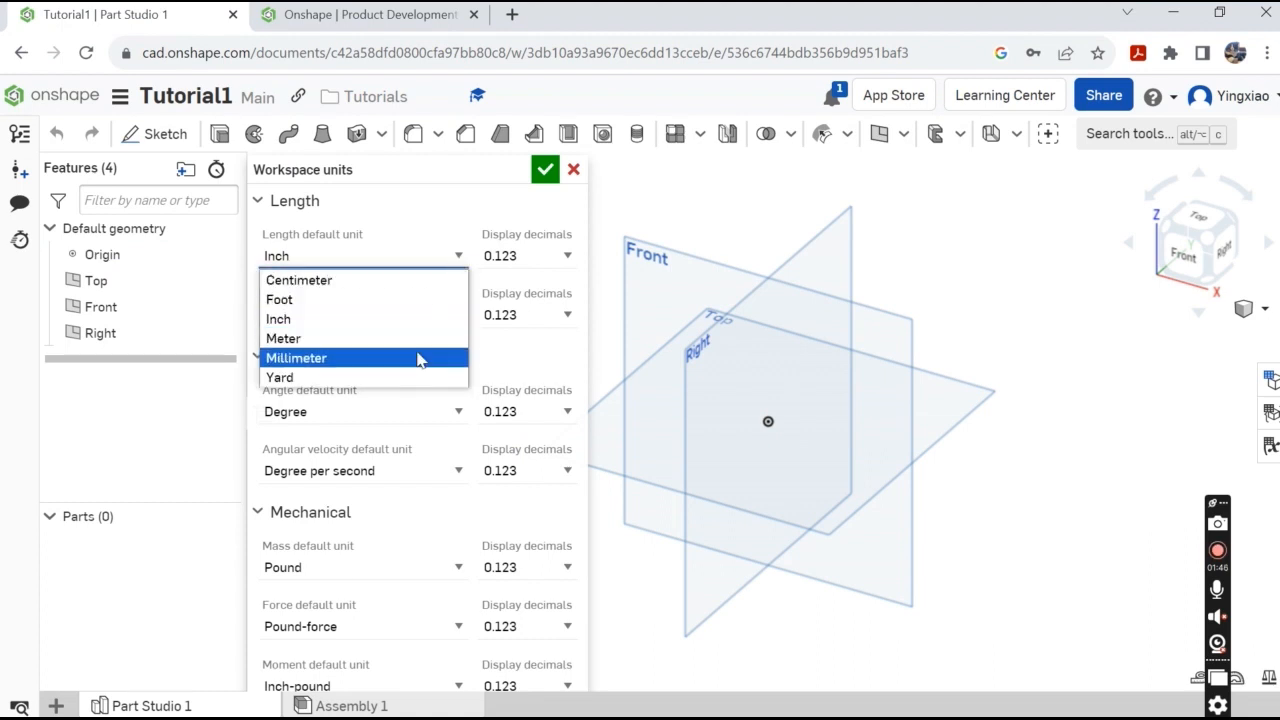
click(420, 358)
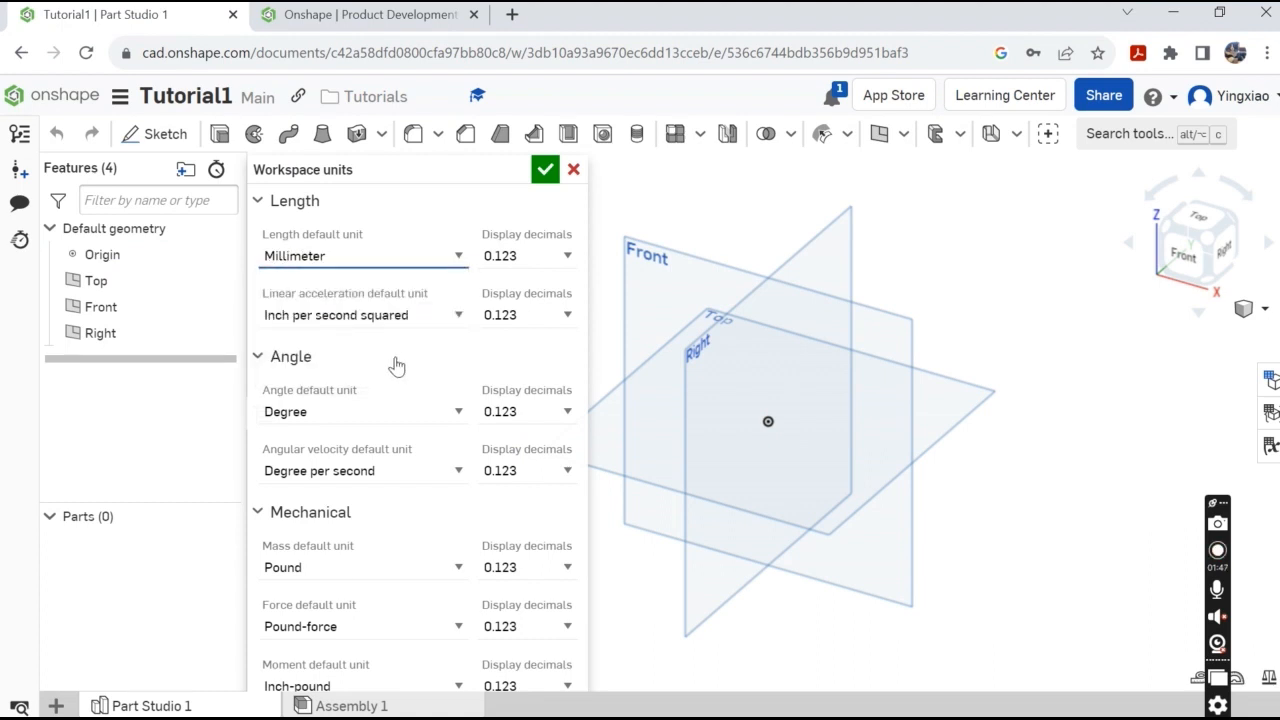
click(456, 572)
click(413, 612)
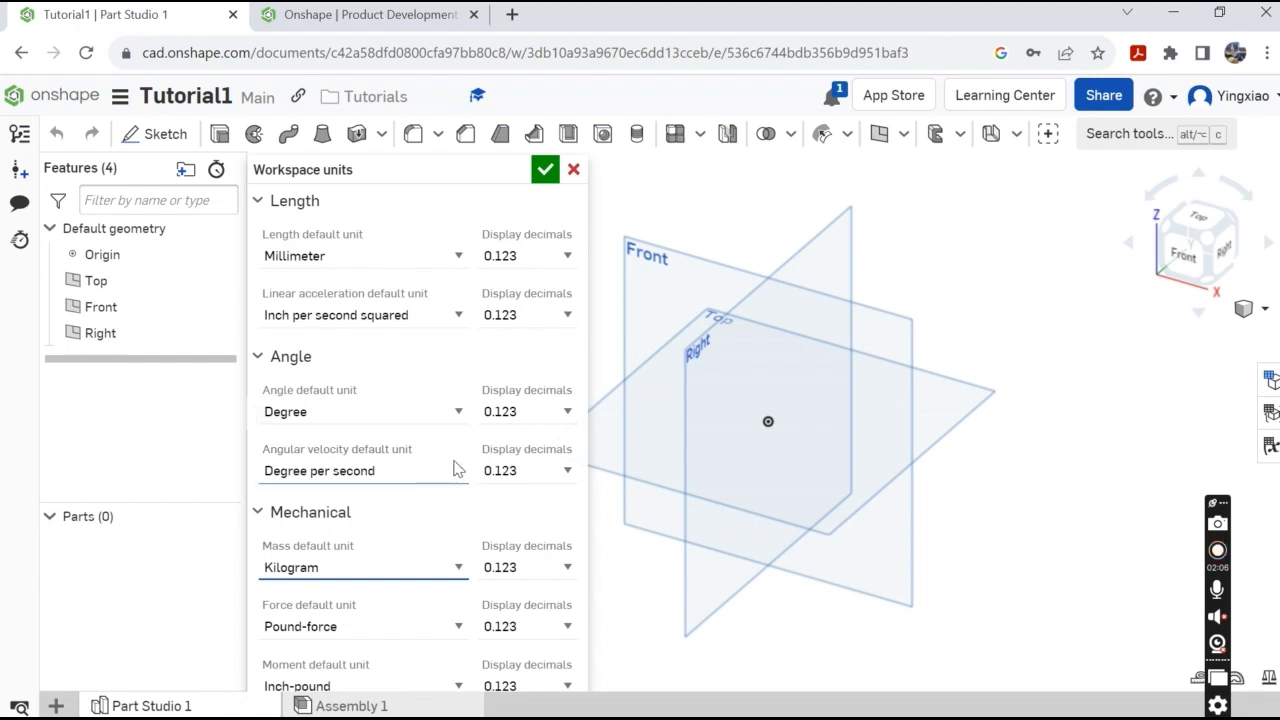
click(551, 178)
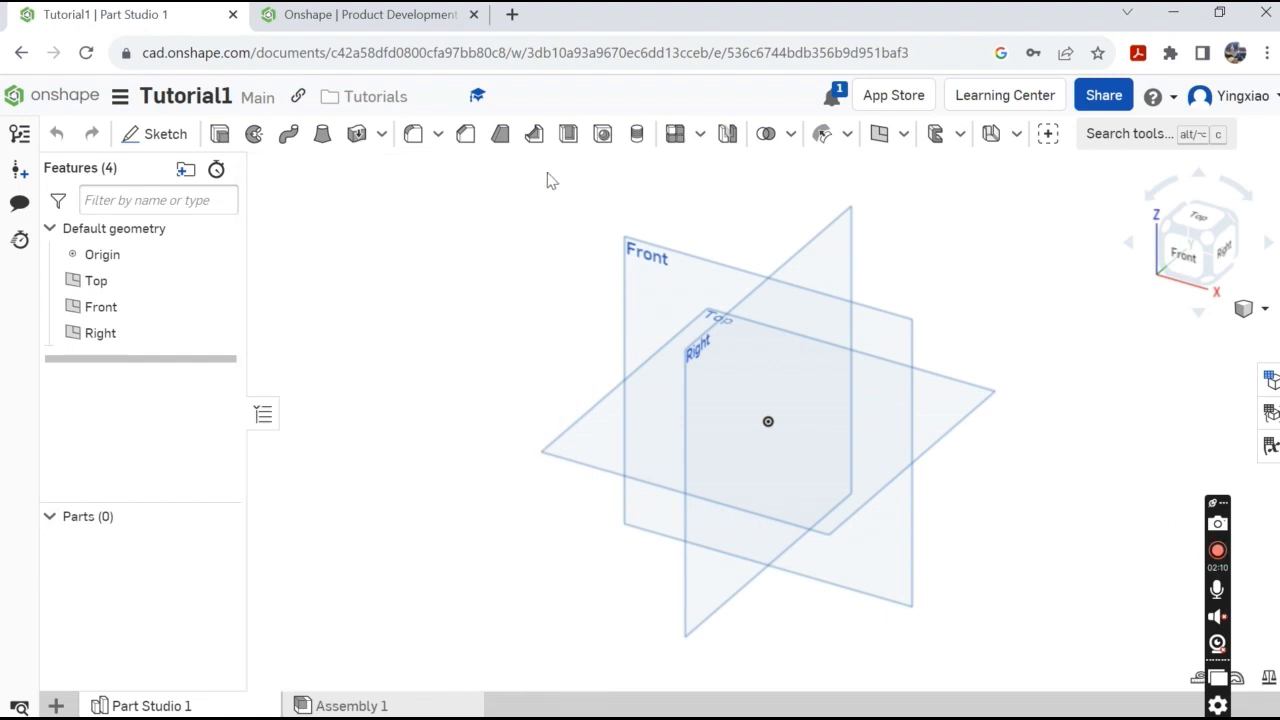
- Start a sketch on the Front plane and orient the view normal to the sketch plane
click(165, 140)
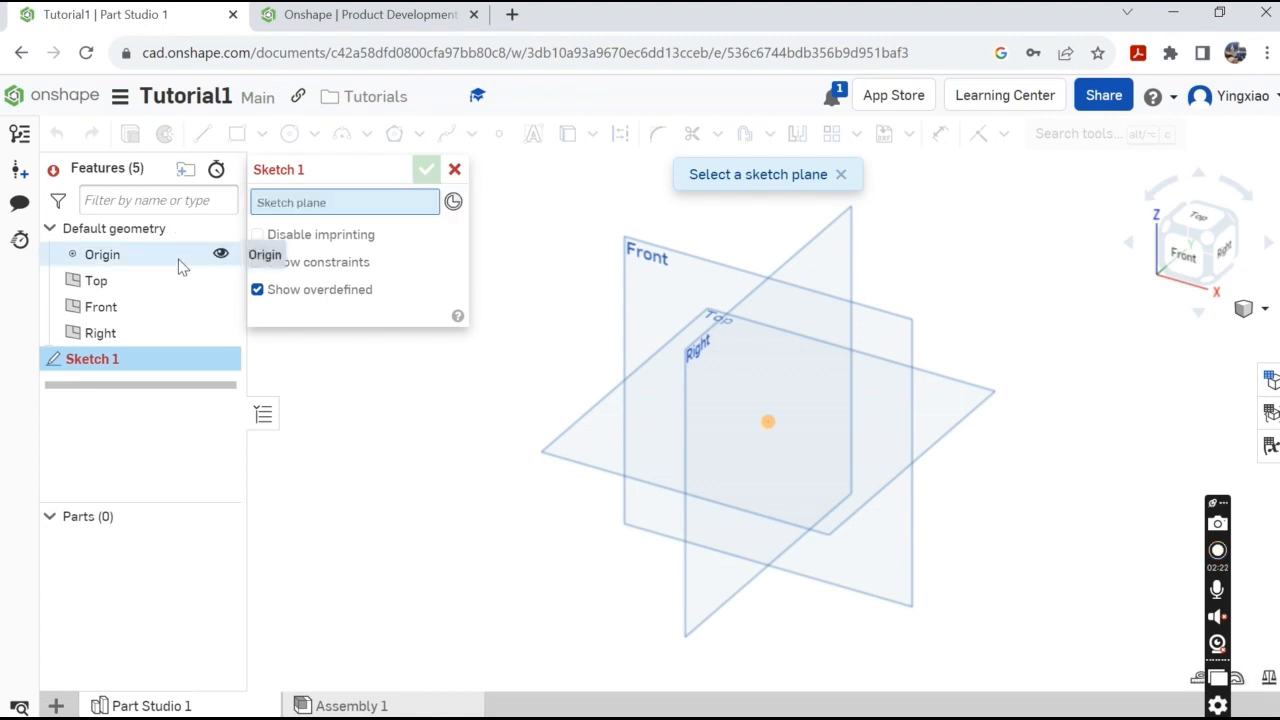
mouse_move(660, 717)
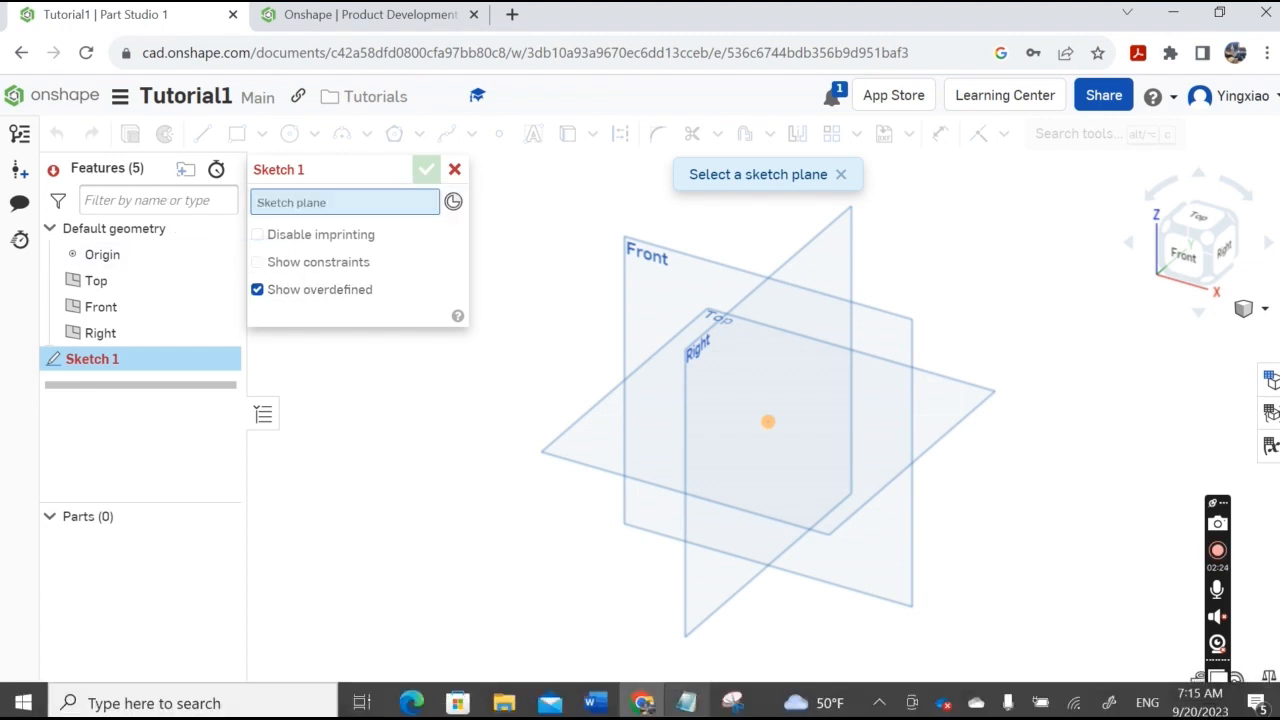
click(637, 289)
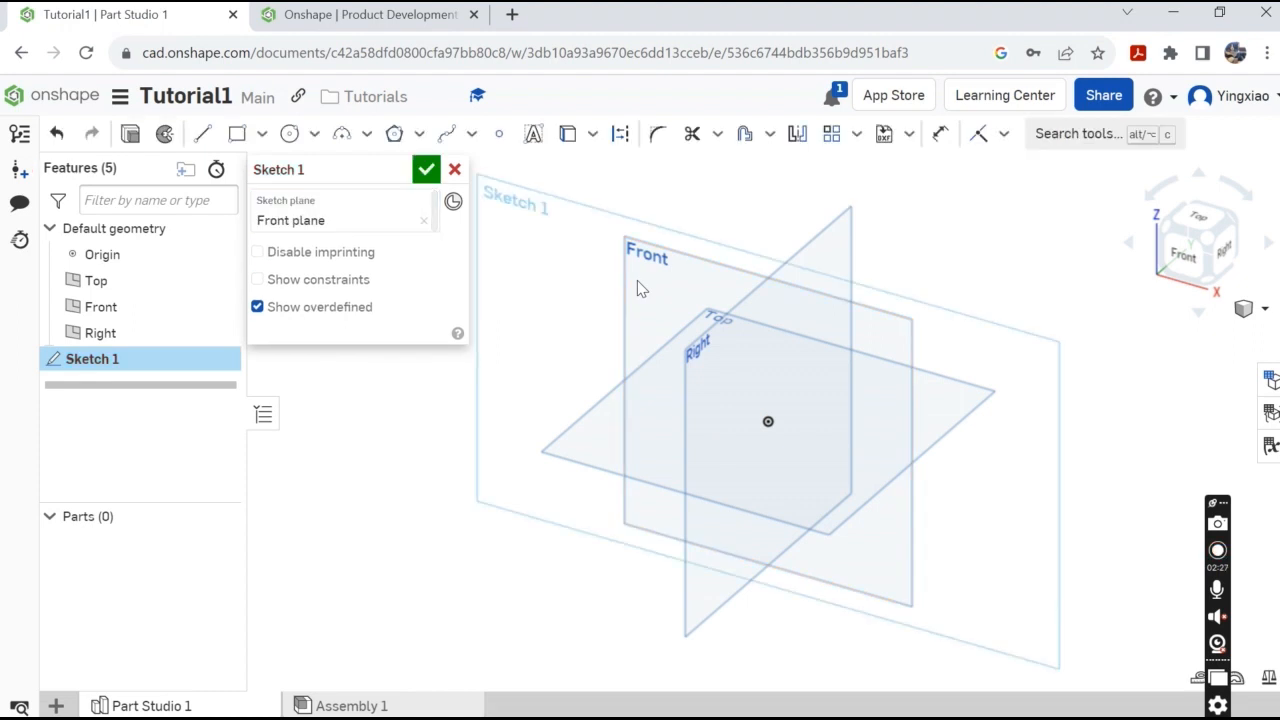
right_click(637, 282)
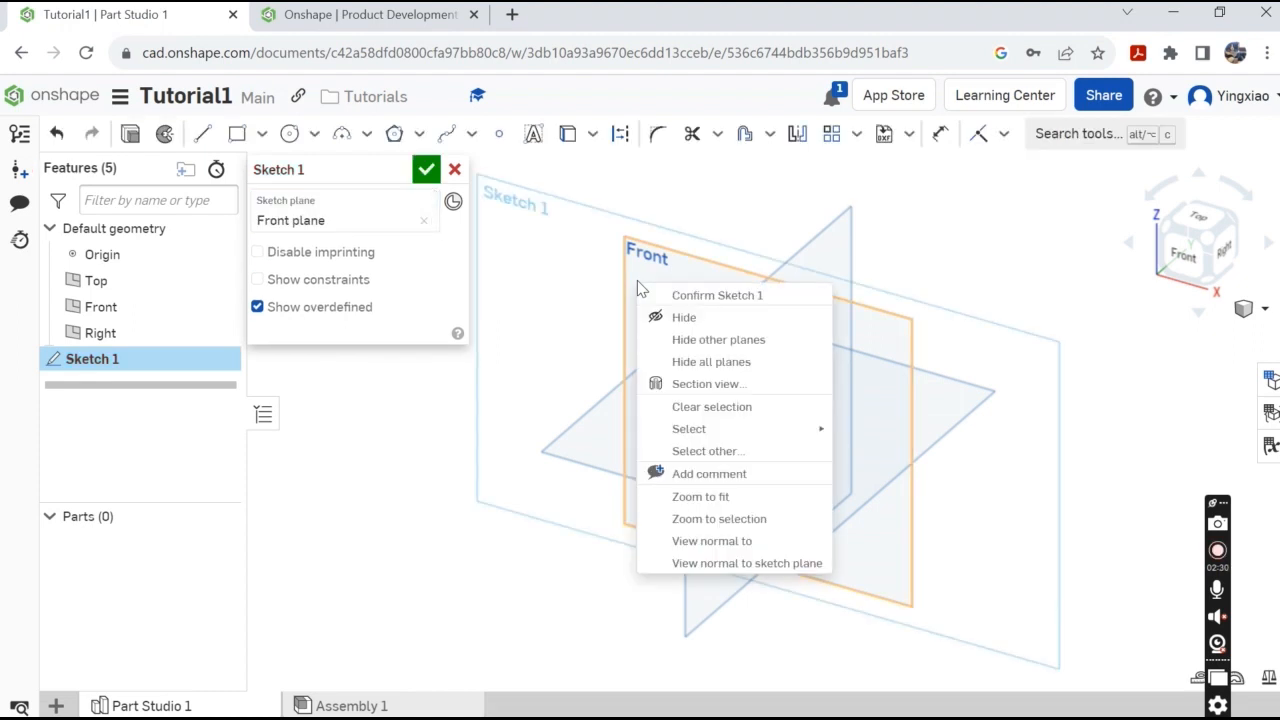
click(757, 566)
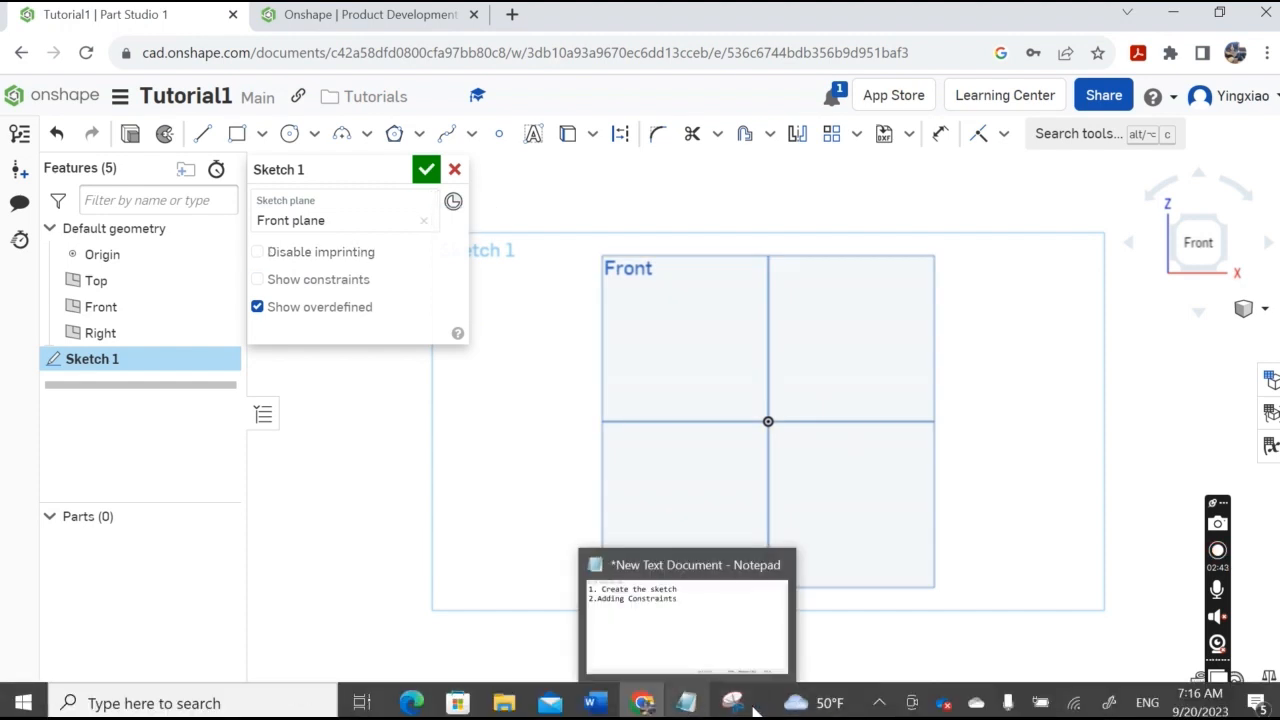
- Review the dimensioned reference sketch in Snipping Tool and the list of sketching stages in Notepad
mouse_move(735, 706)
click(721, 615)
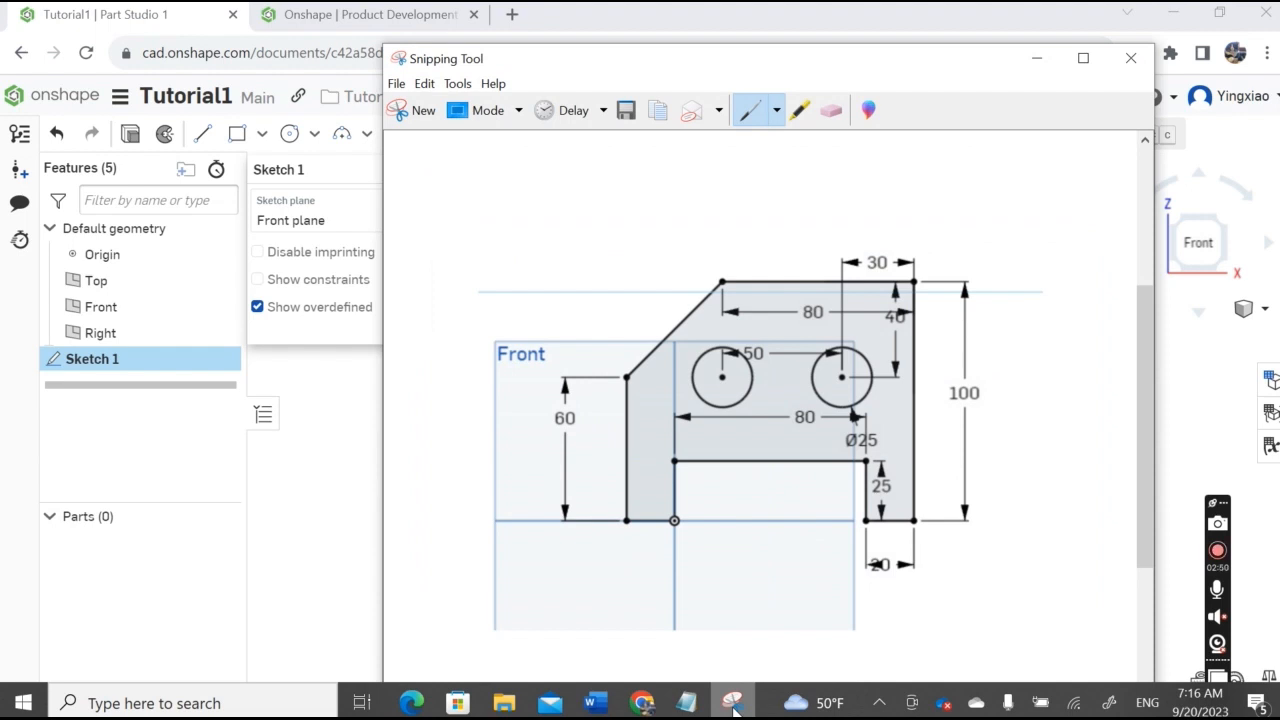
click(686, 705)
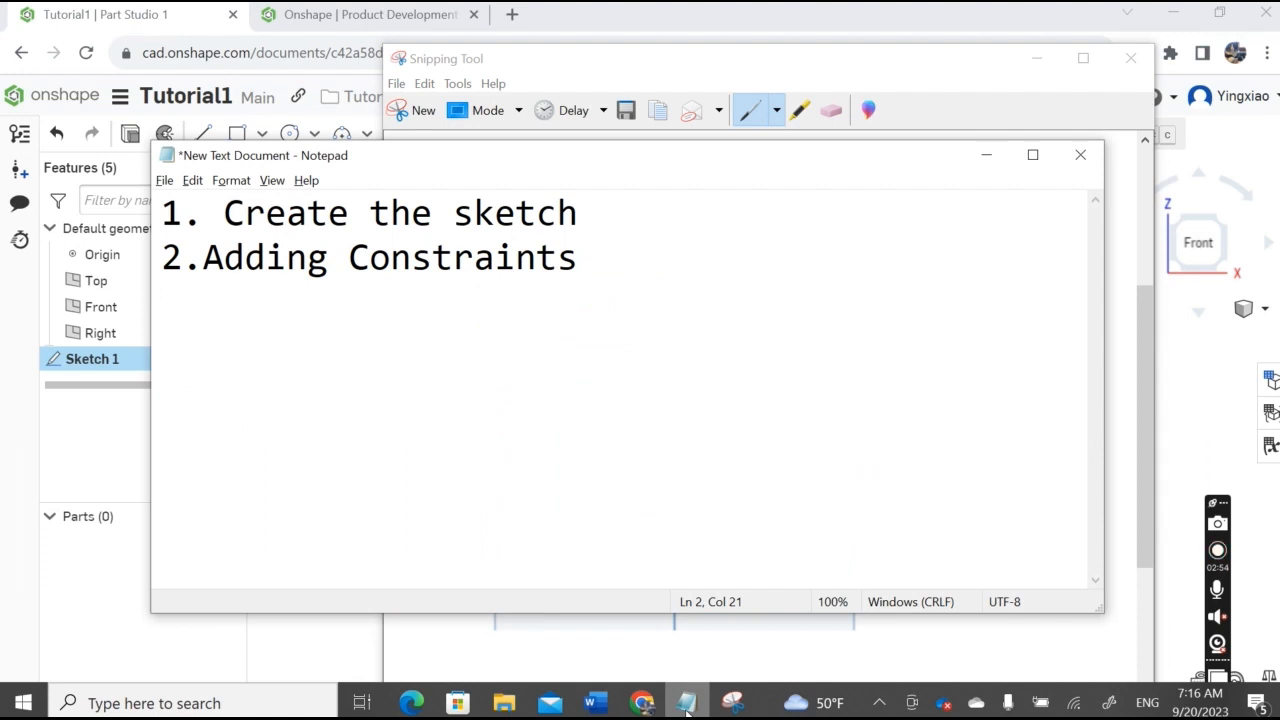
click(686, 705)
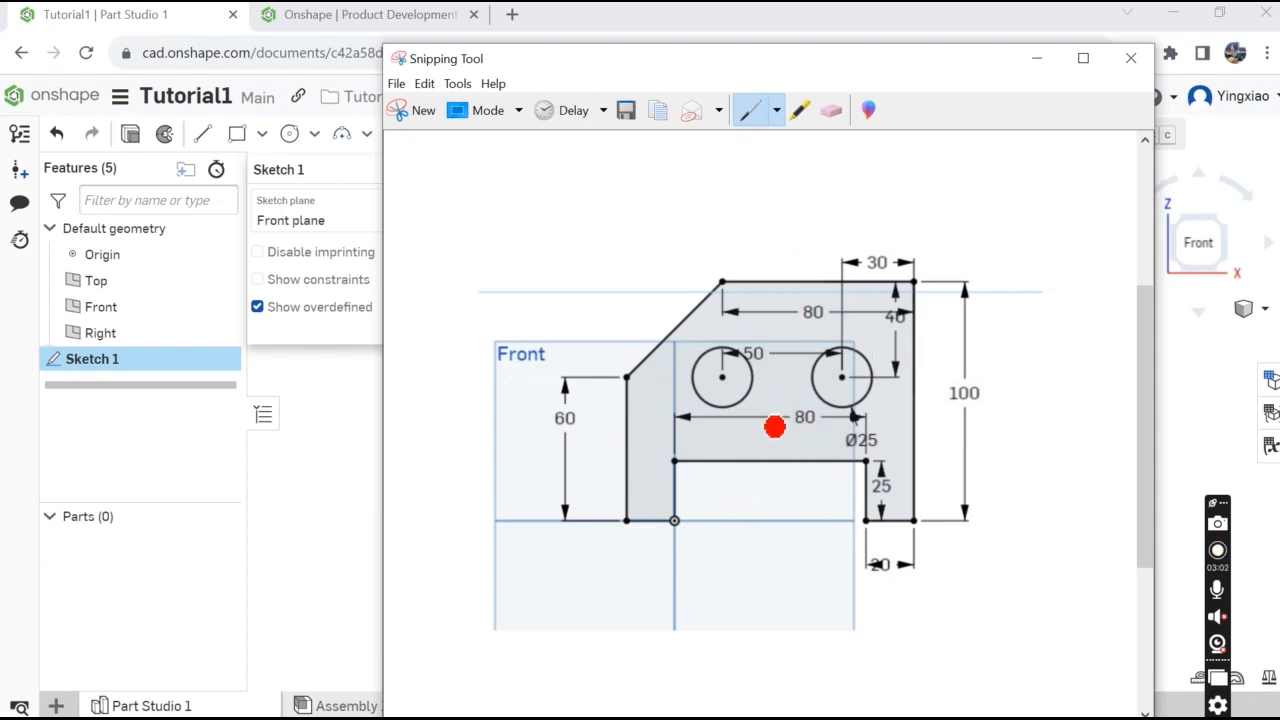
click(1024, 70)
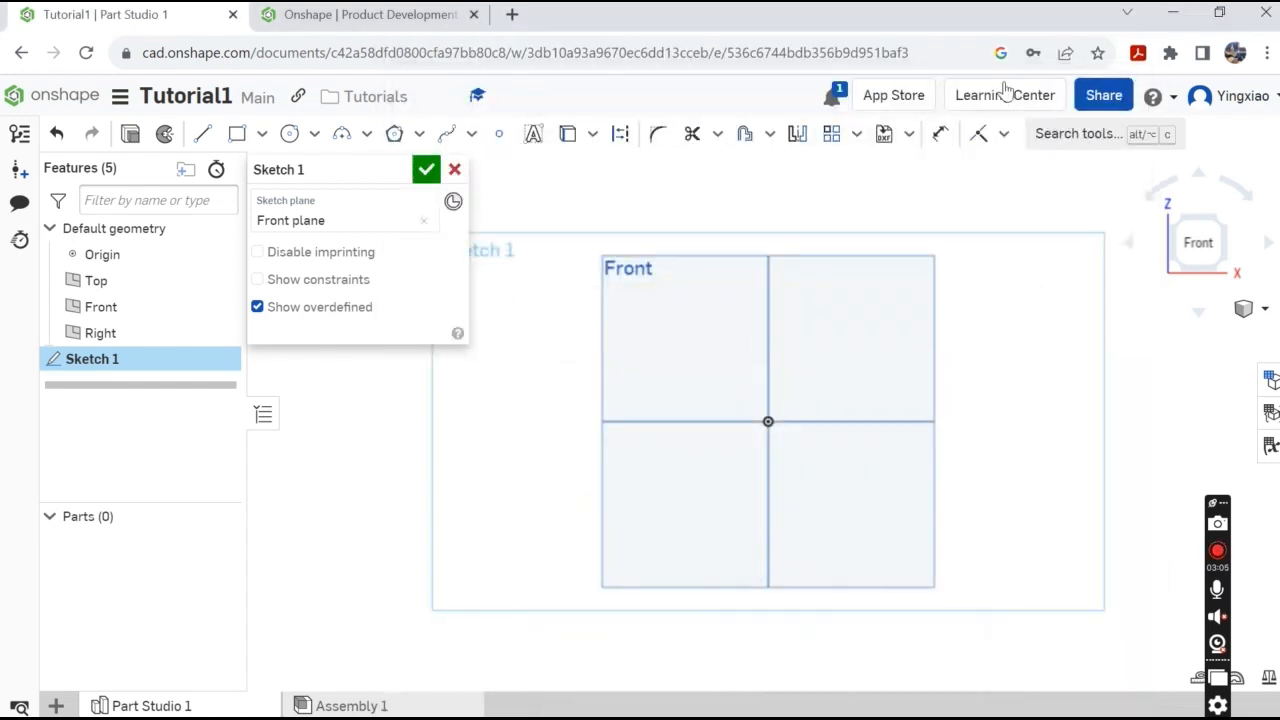
- Sketch the stepped base with lines: bottom segments about 30.5 mm and 33.3 mm long around a notch about 31.4 mm wide and 20.6 mm high
click(203, 137)
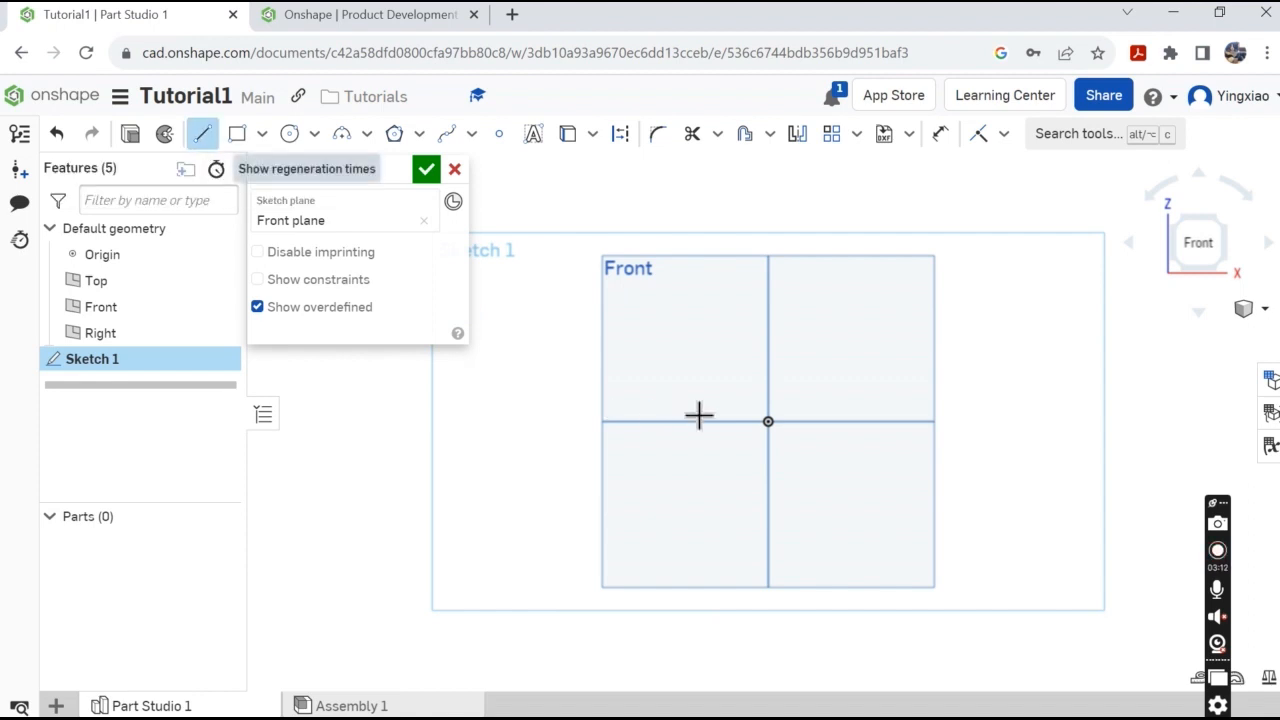
click(767, 424)
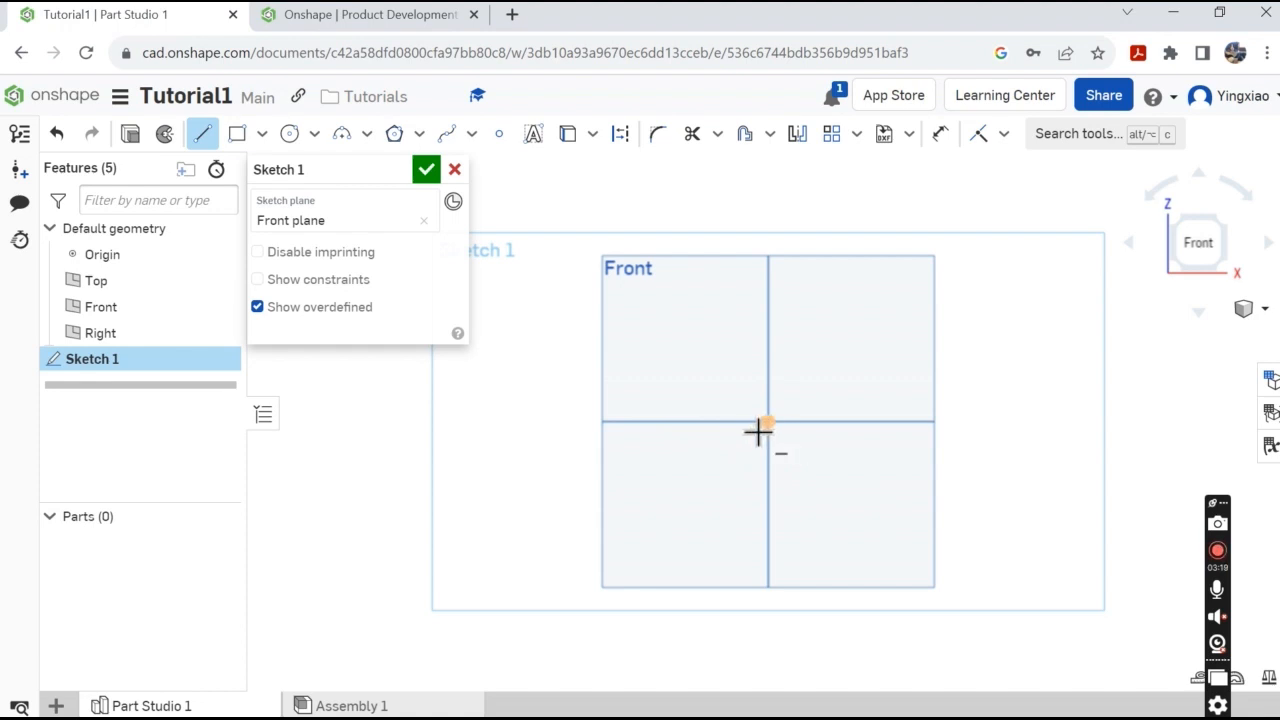
click(670, 423)
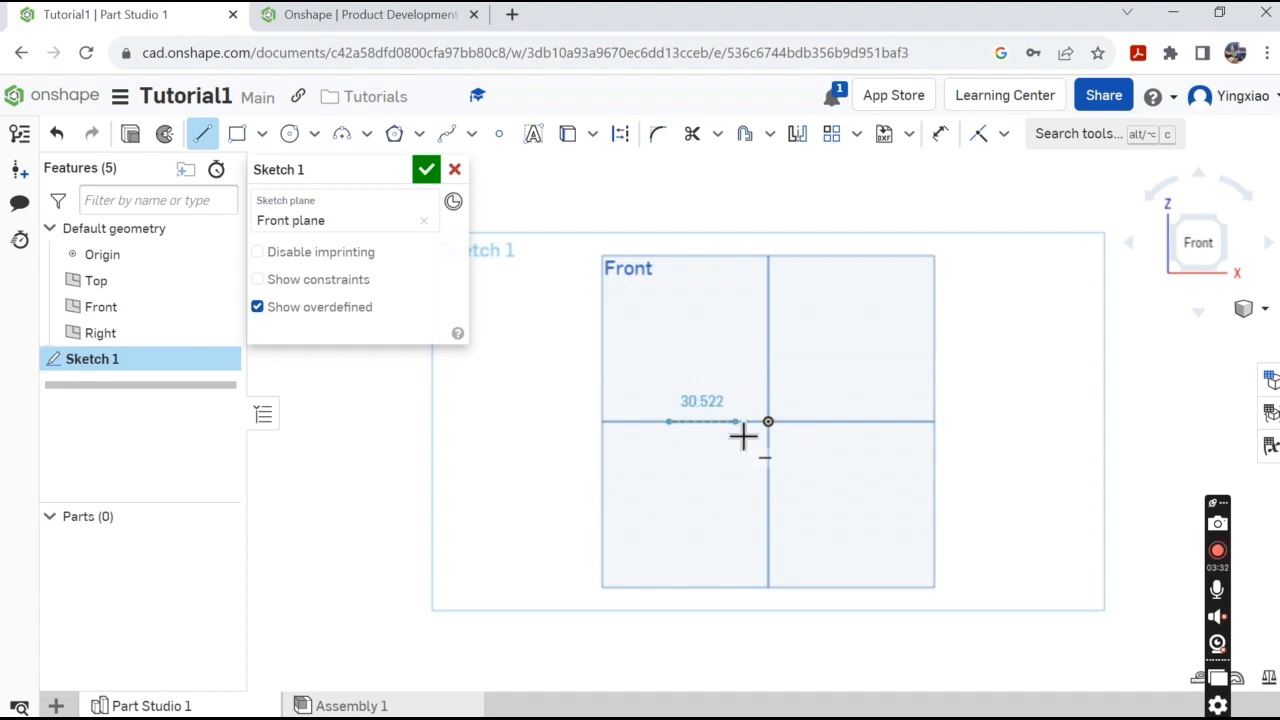
click(740, 430)
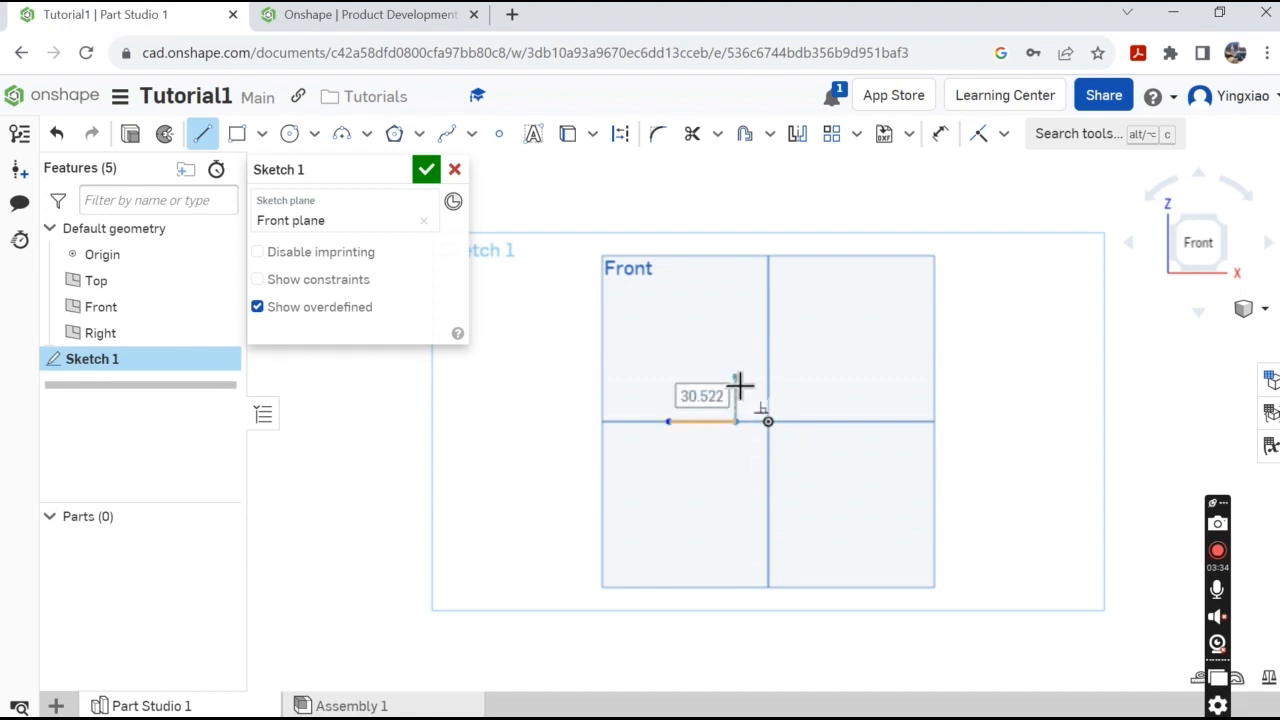
click(737, 378)
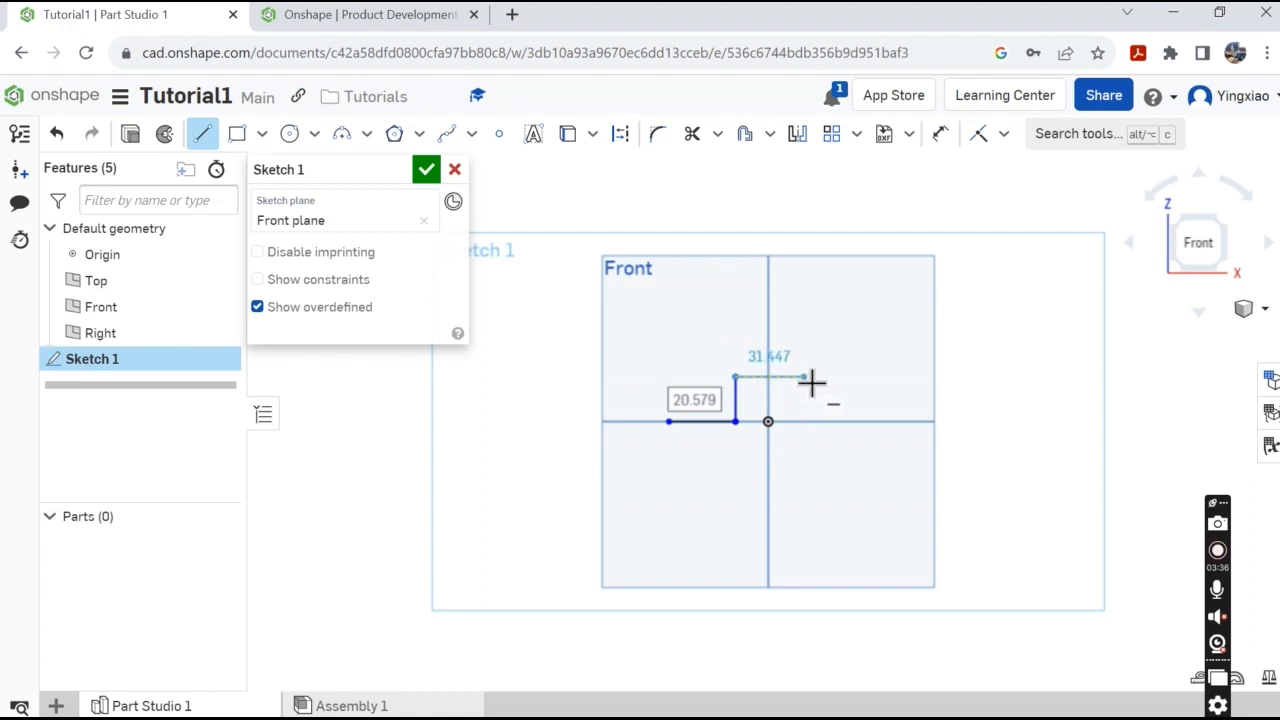
click(808, 379)
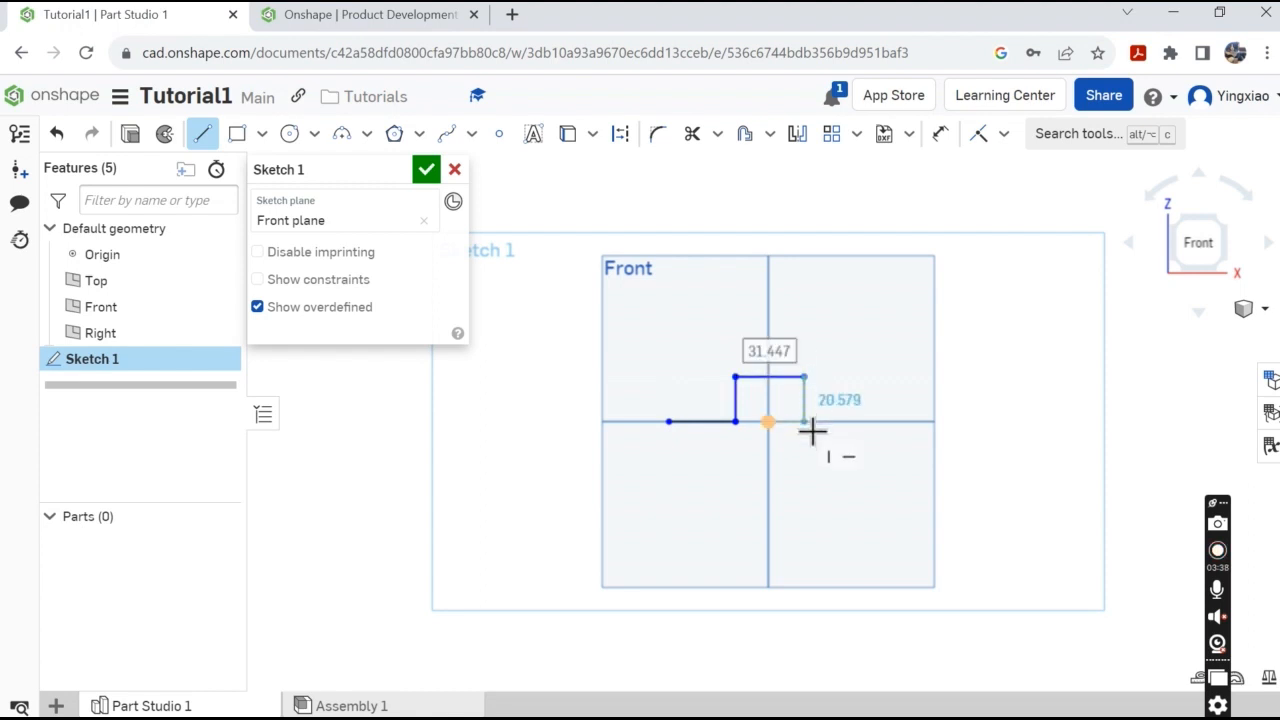
click(812, 430)
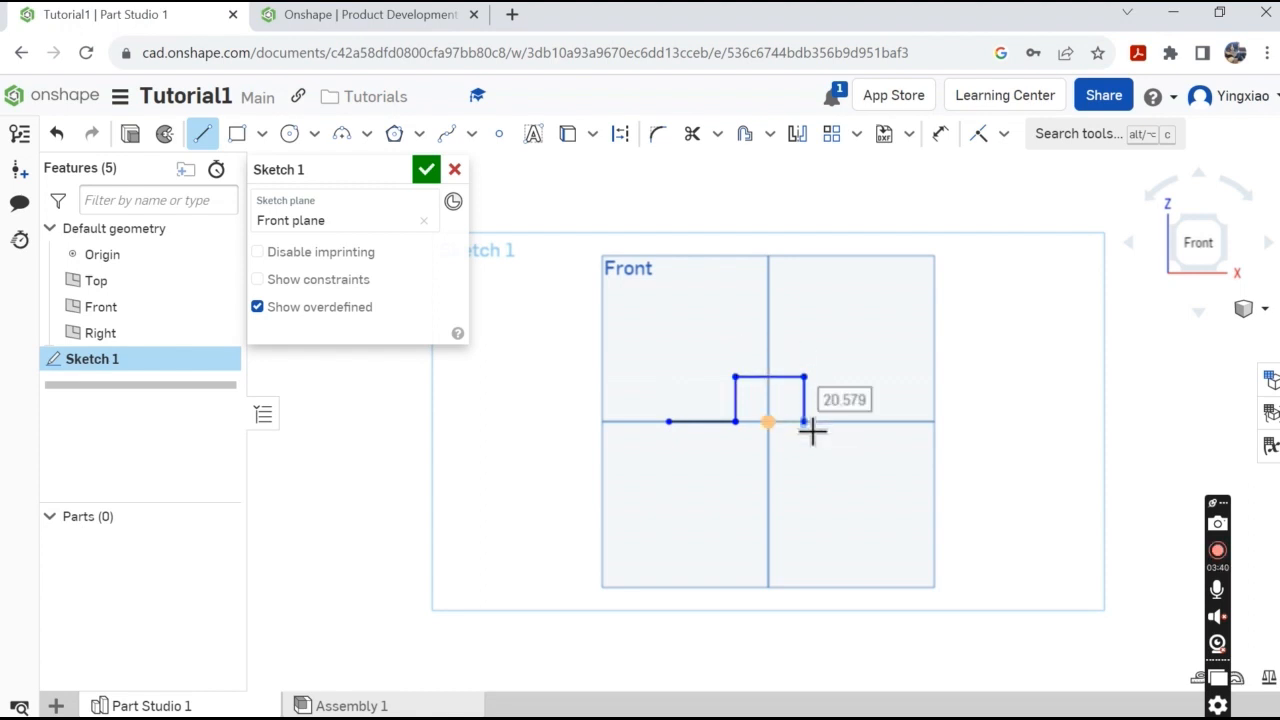
click(883, 422)
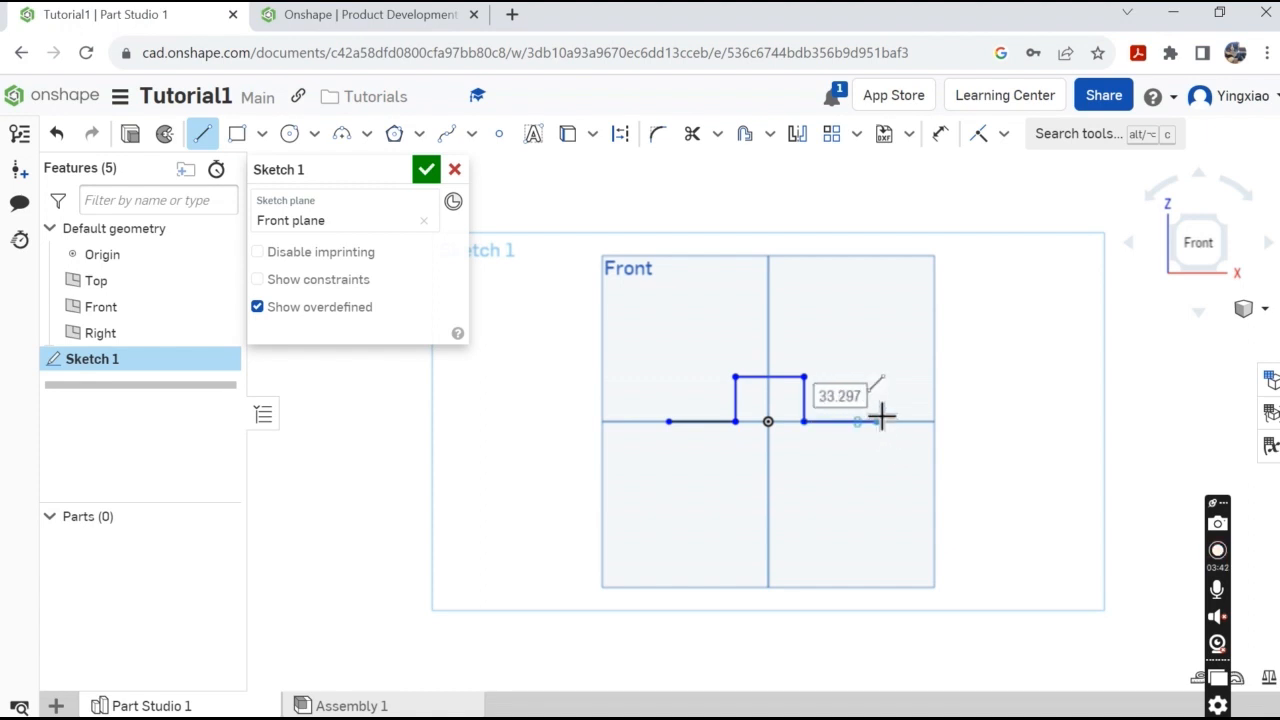
- Close the profile with a vertical right edge, a sloped corner about 33.7 mm, a top edge about 68.4 mm and a left edge about 63.1 mm
click(879, 331)
click(821, 287)
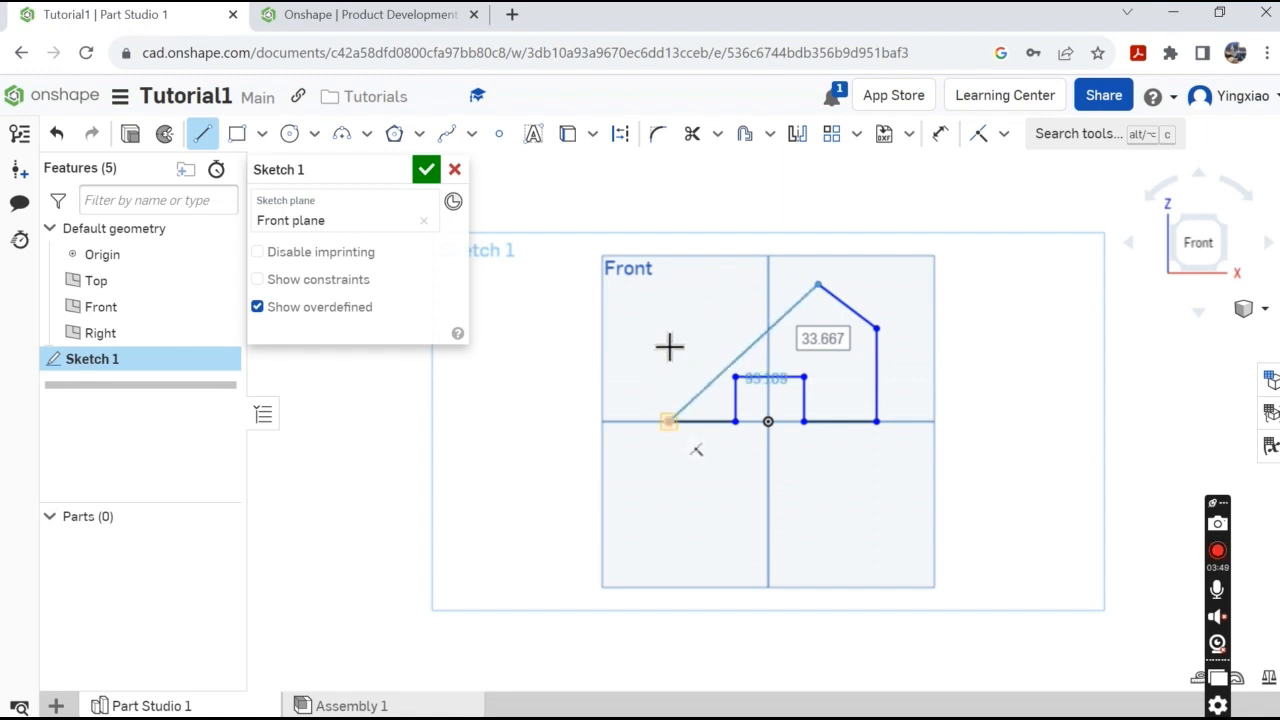
click(680, 296)
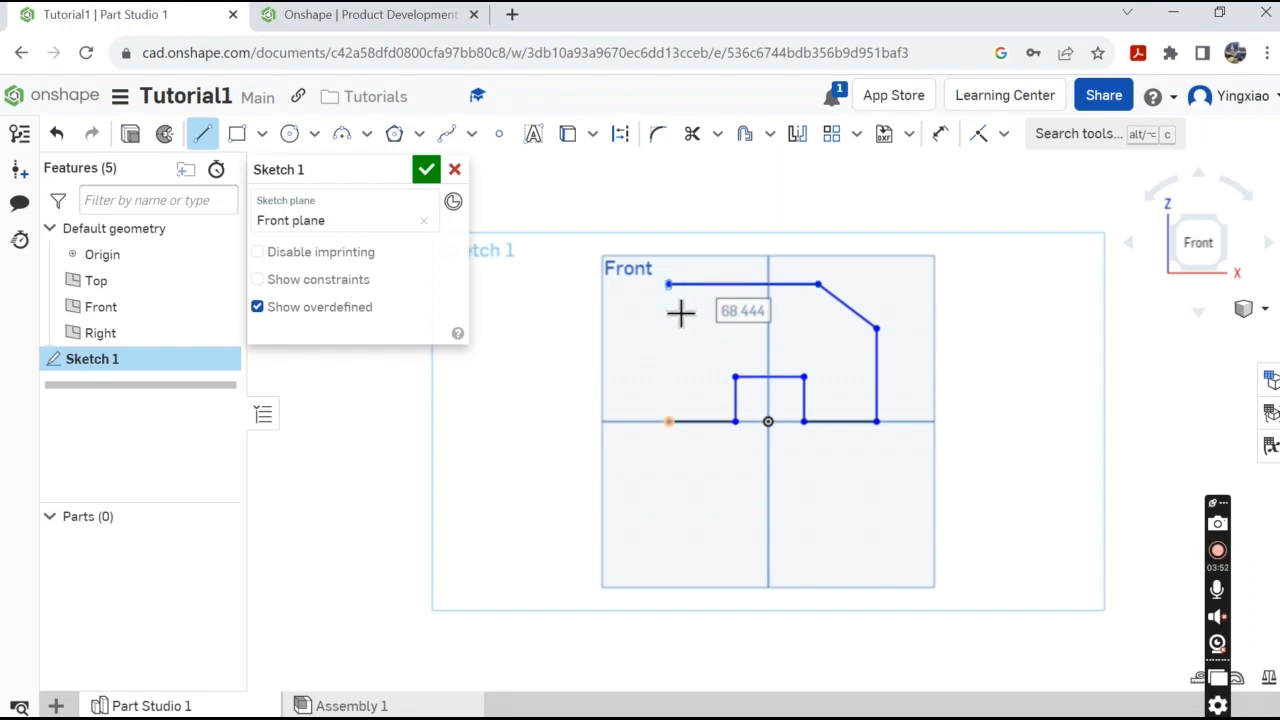
click(680, 427)
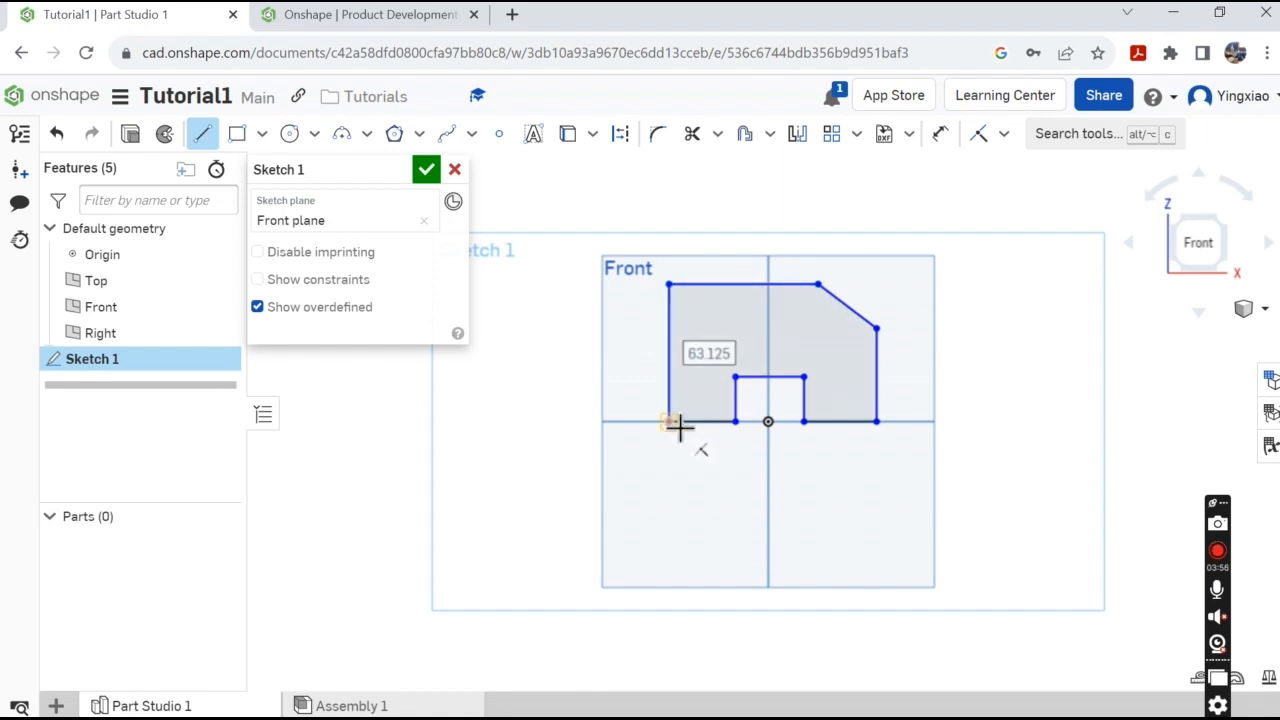
right_click(674, 427)
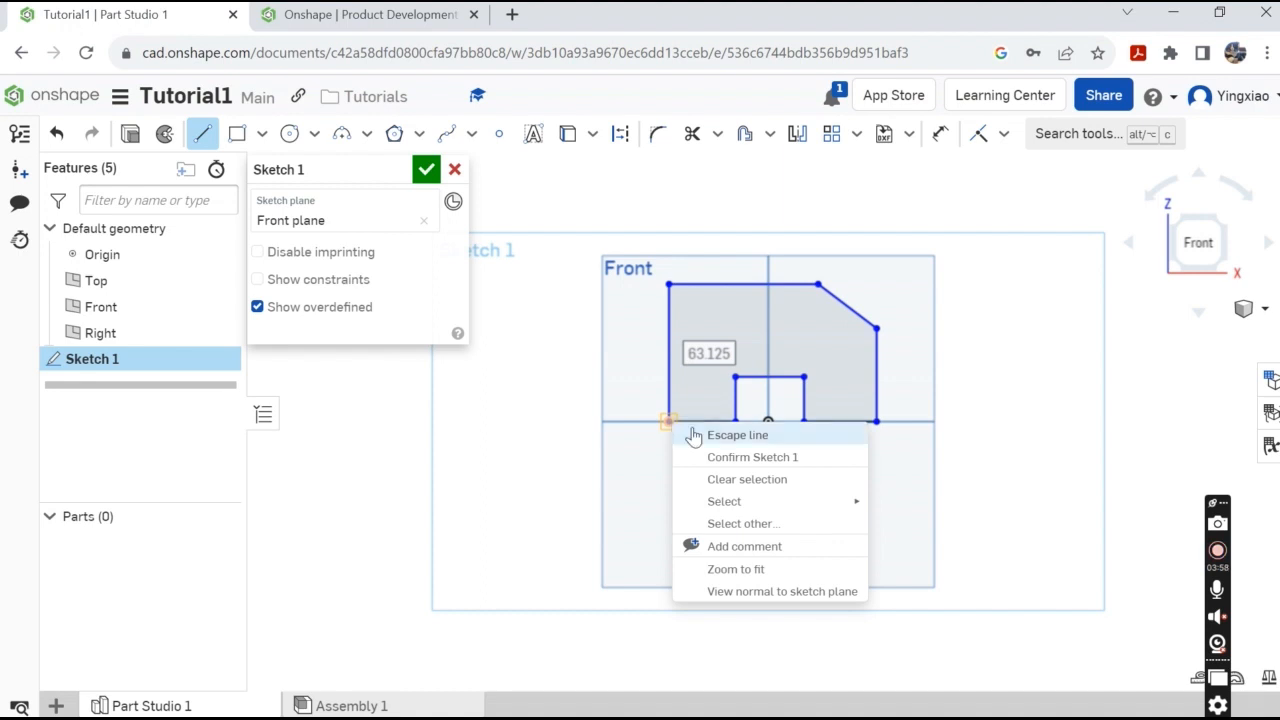
click(694, 437)
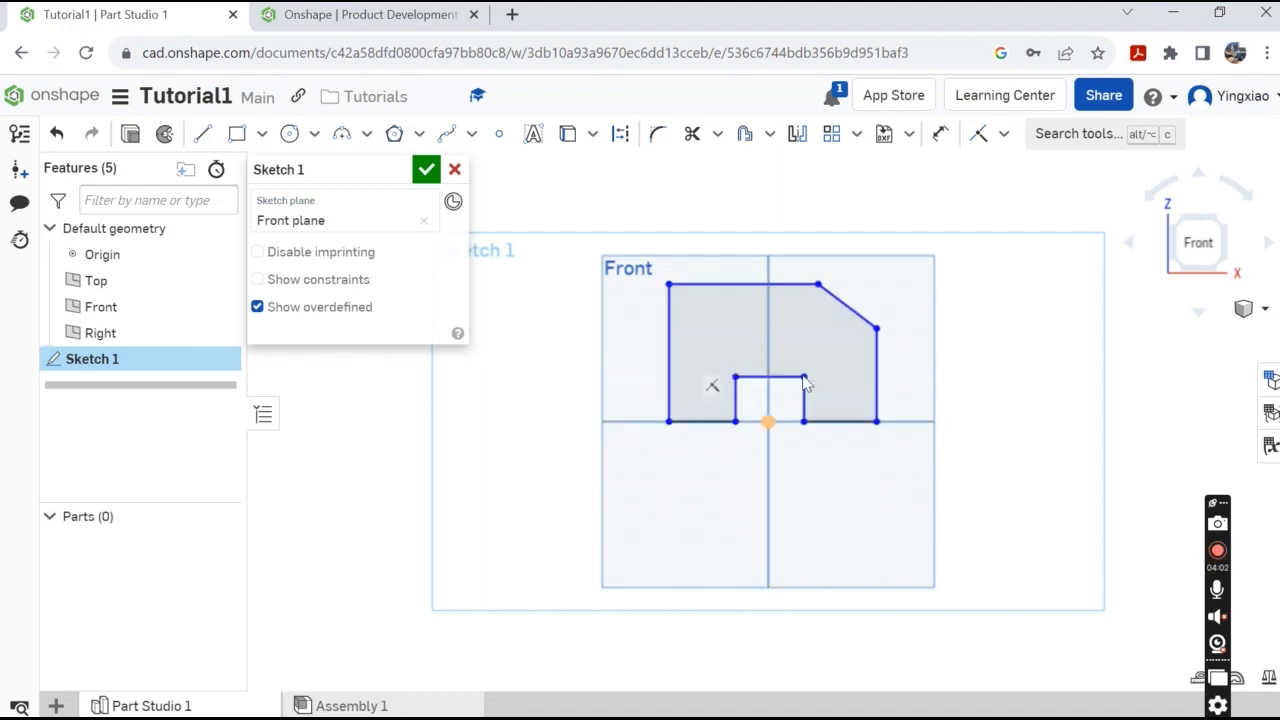
- Following the reference sketch, draw two center point circles above the notch, about 19.9 mm and 20.7 mm in diameter
scroll(713, 295, up, 3)
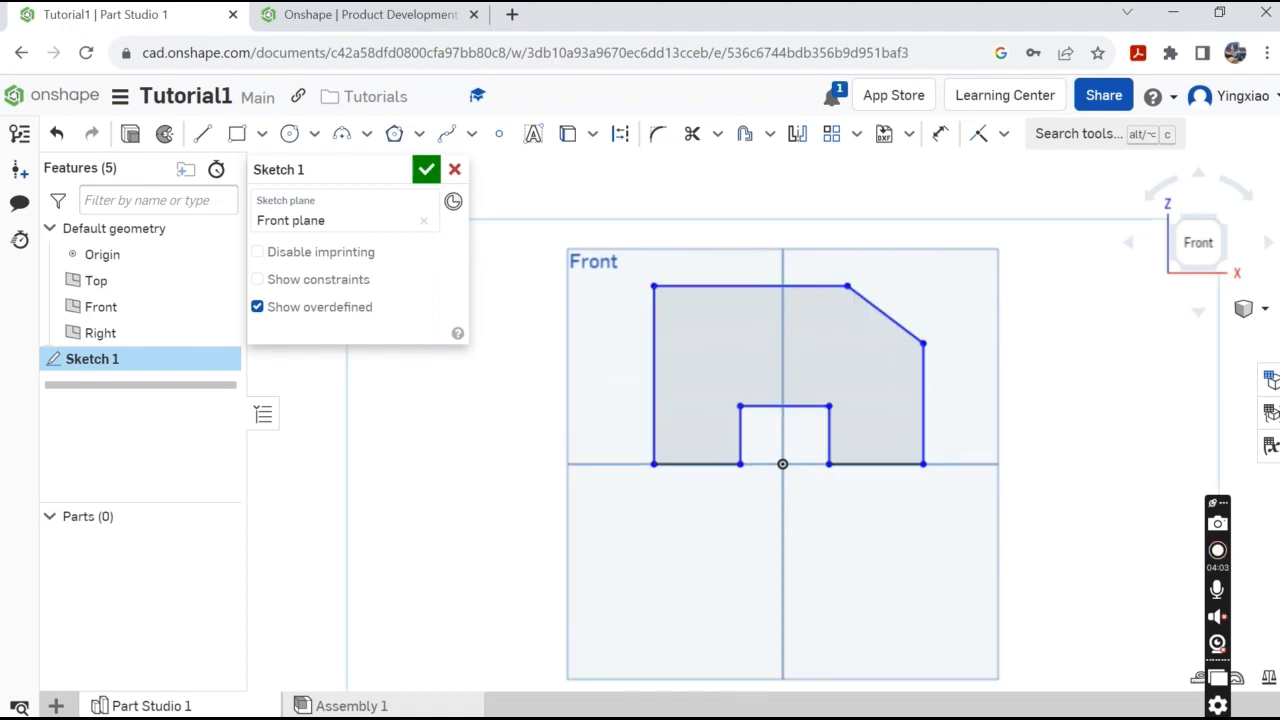
mouse_move(687, 703)
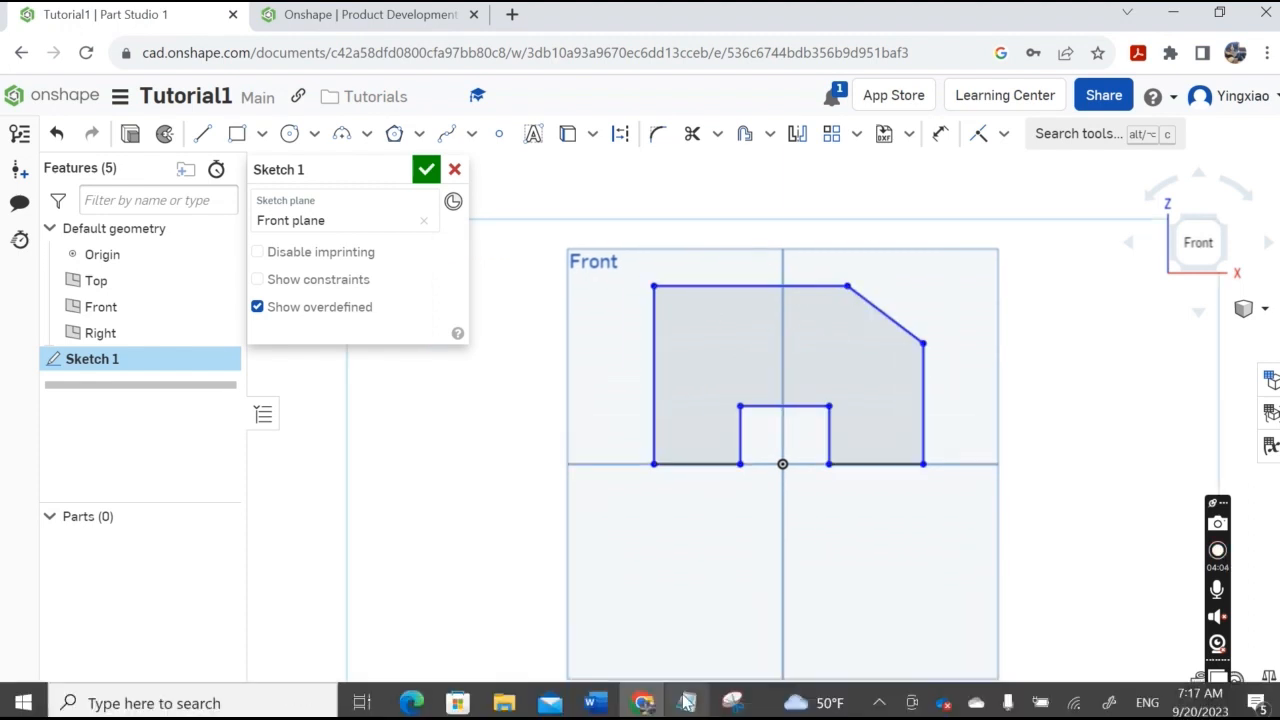
click(735, 704)
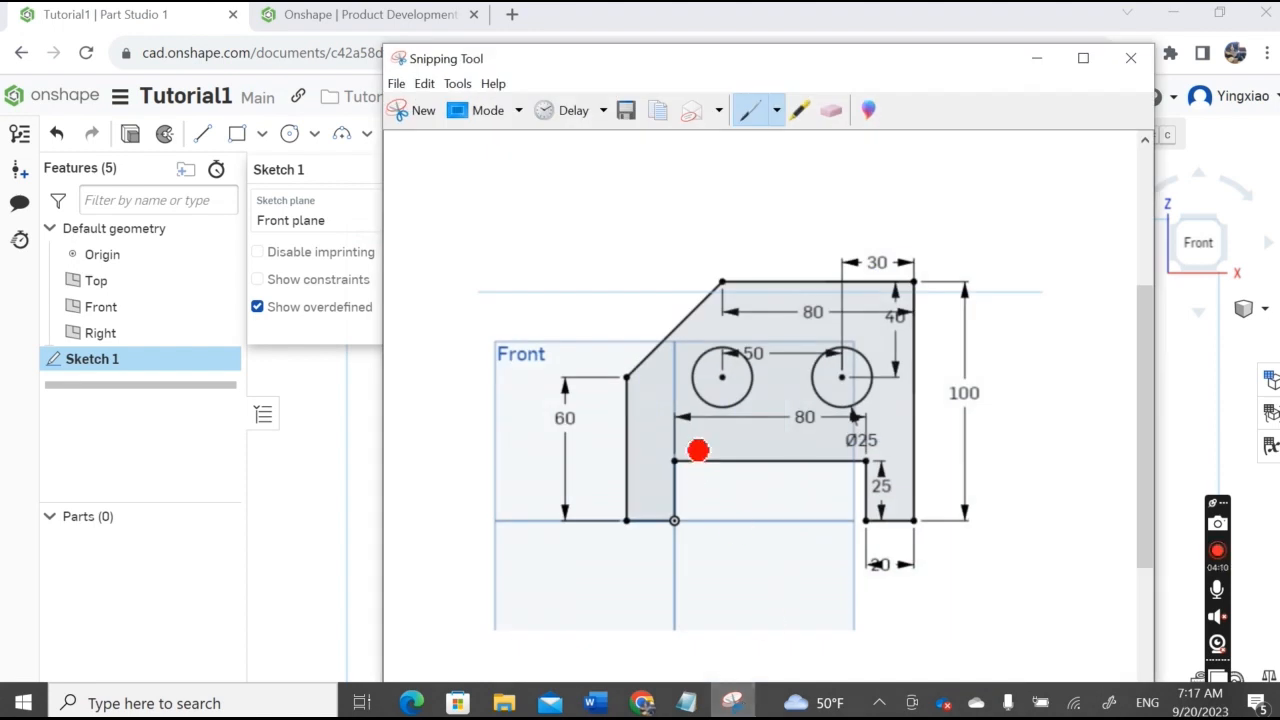
click(1037, 62)
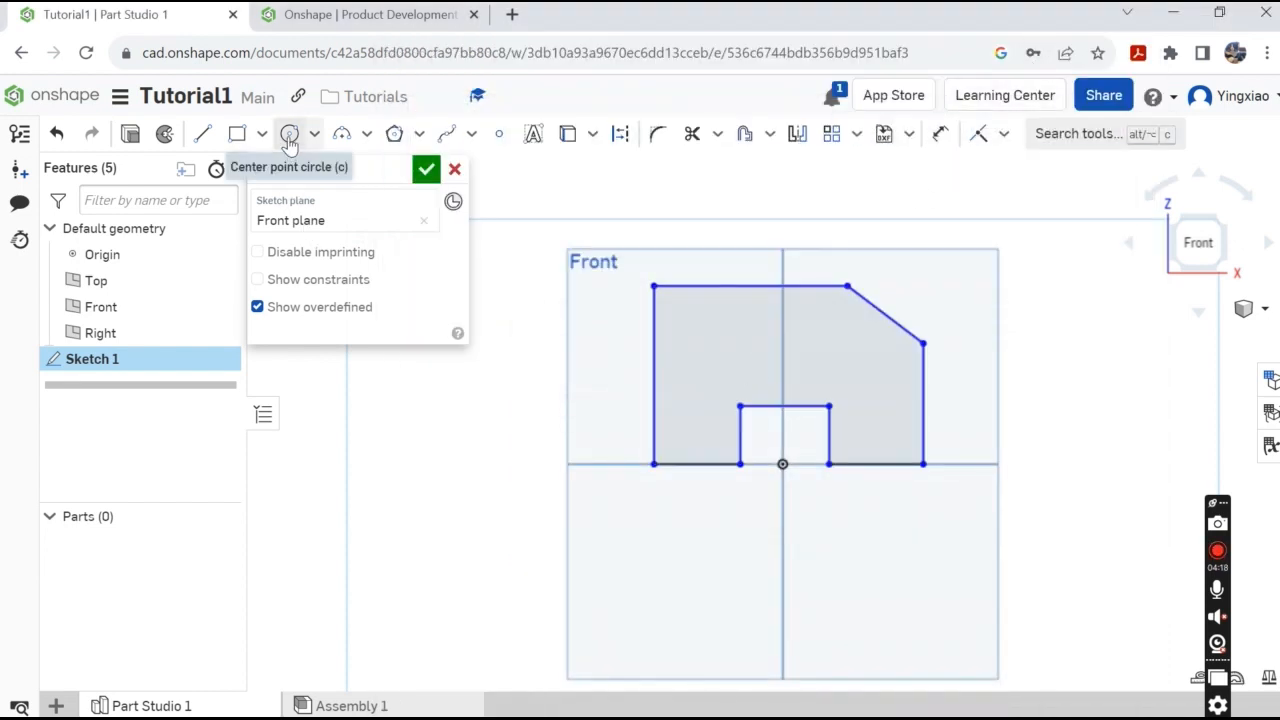
click(289, 136)
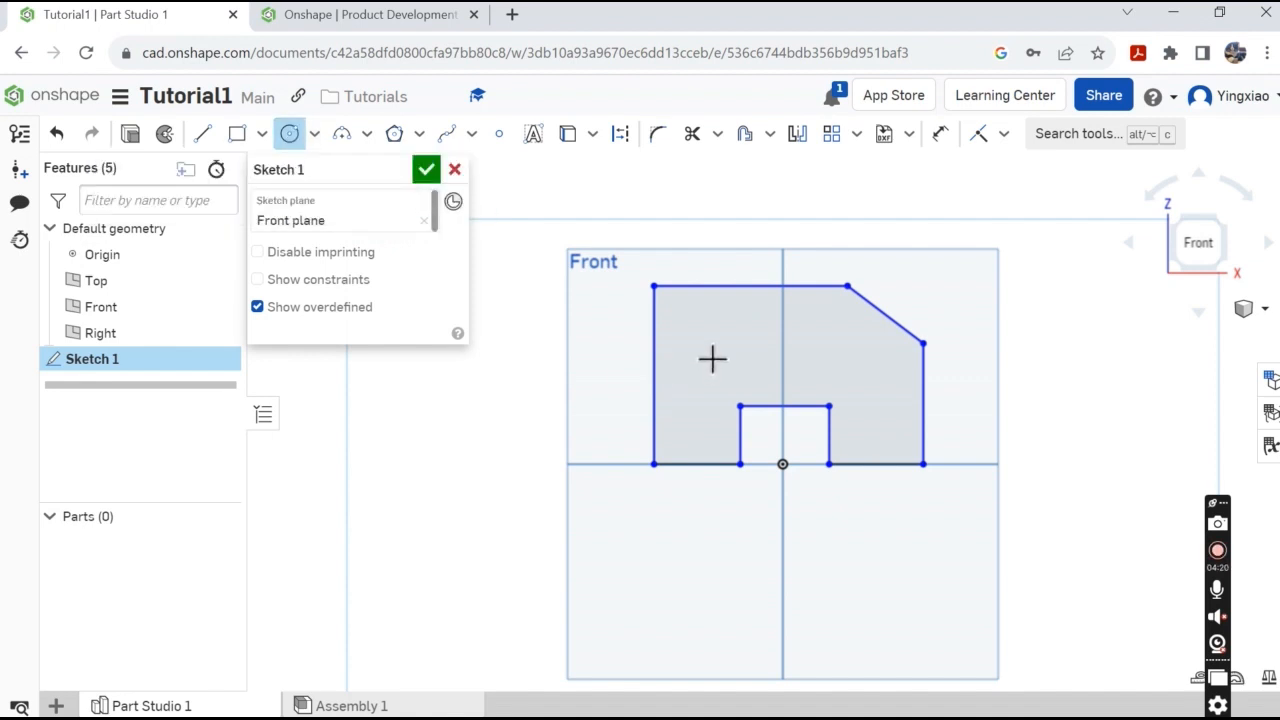
click(701, 343)
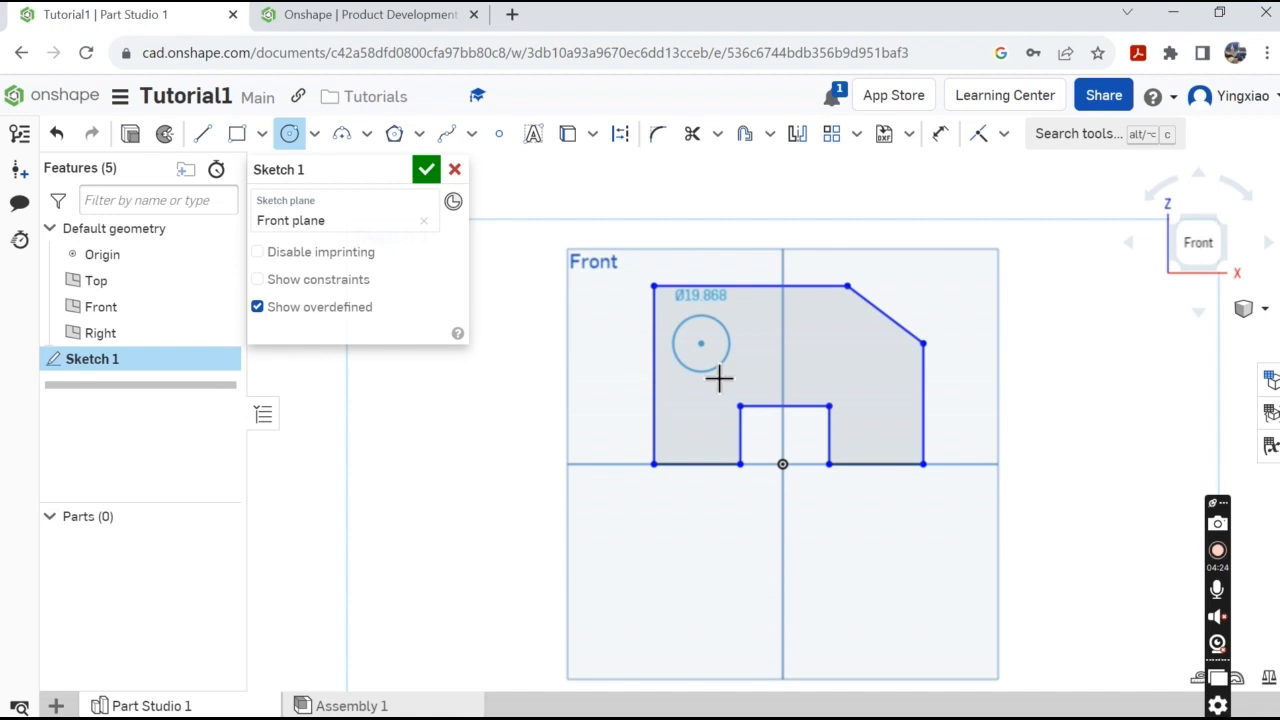
click(719, 377)
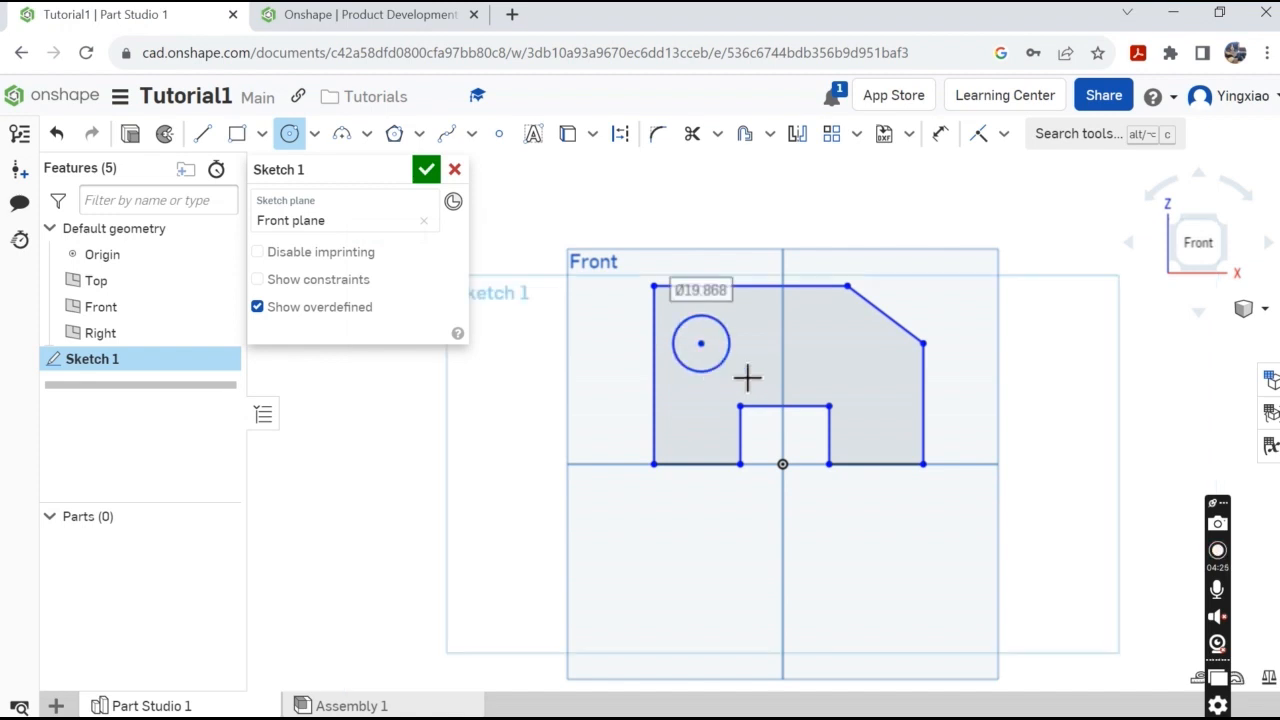
click(829, 339)
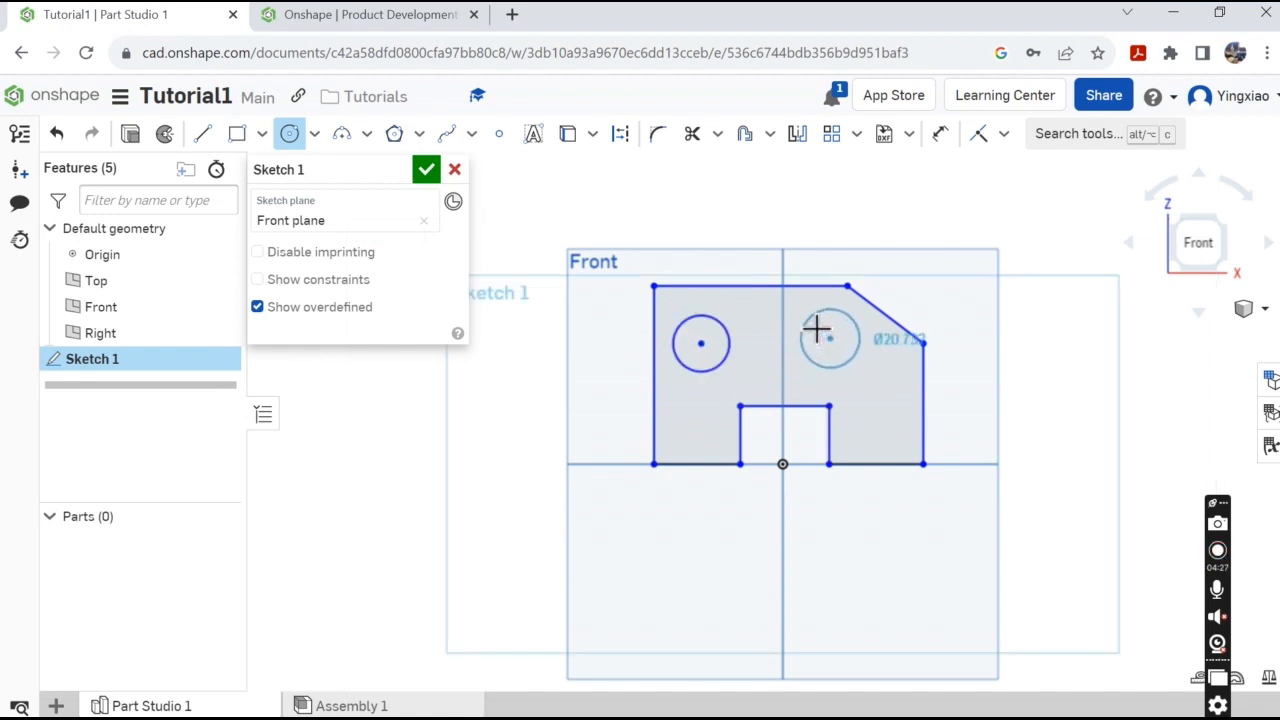
click(817, 329)
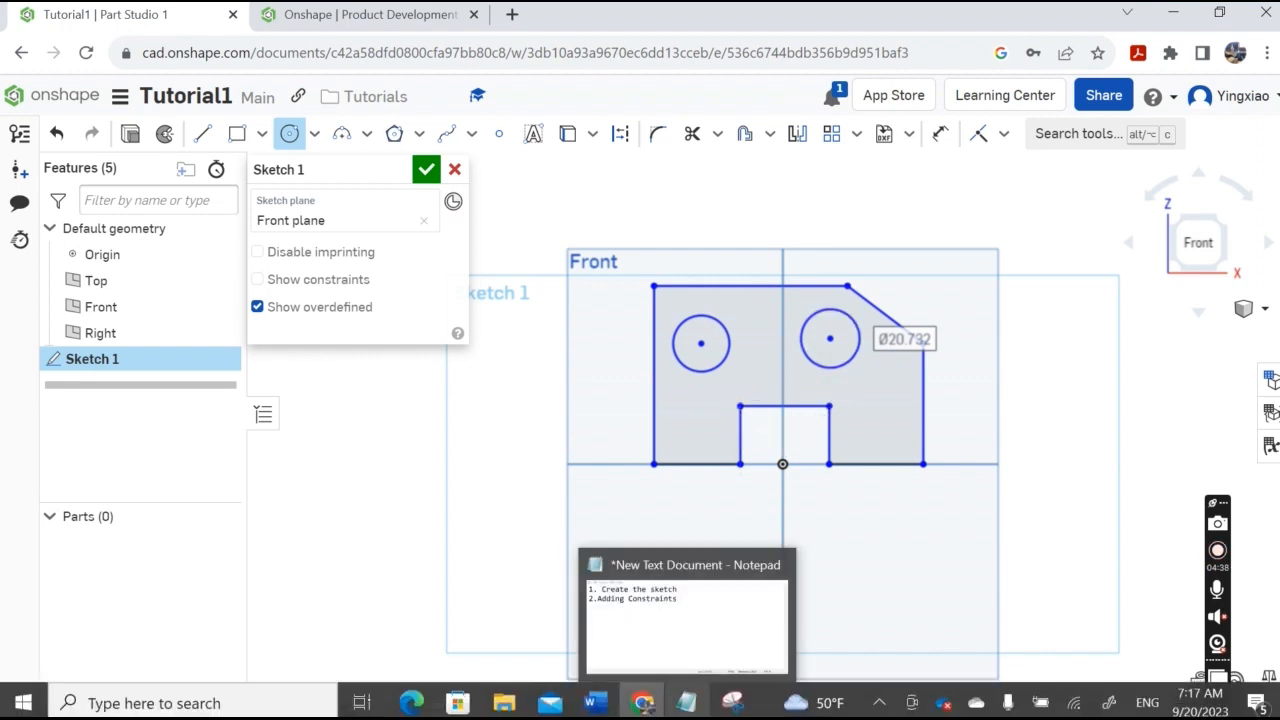
- Apply Equal constraints to the two bottom segments and to the two vertical sides of the notch
click(686, 703)
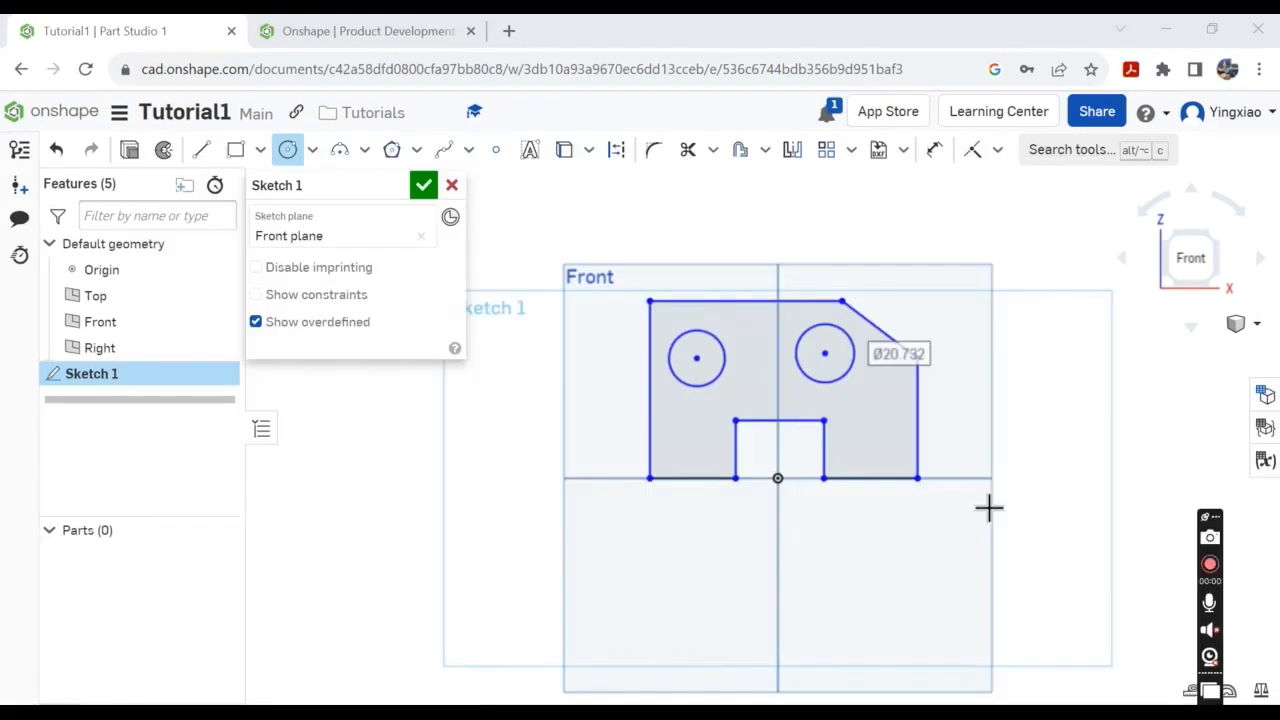
click(997, 150)
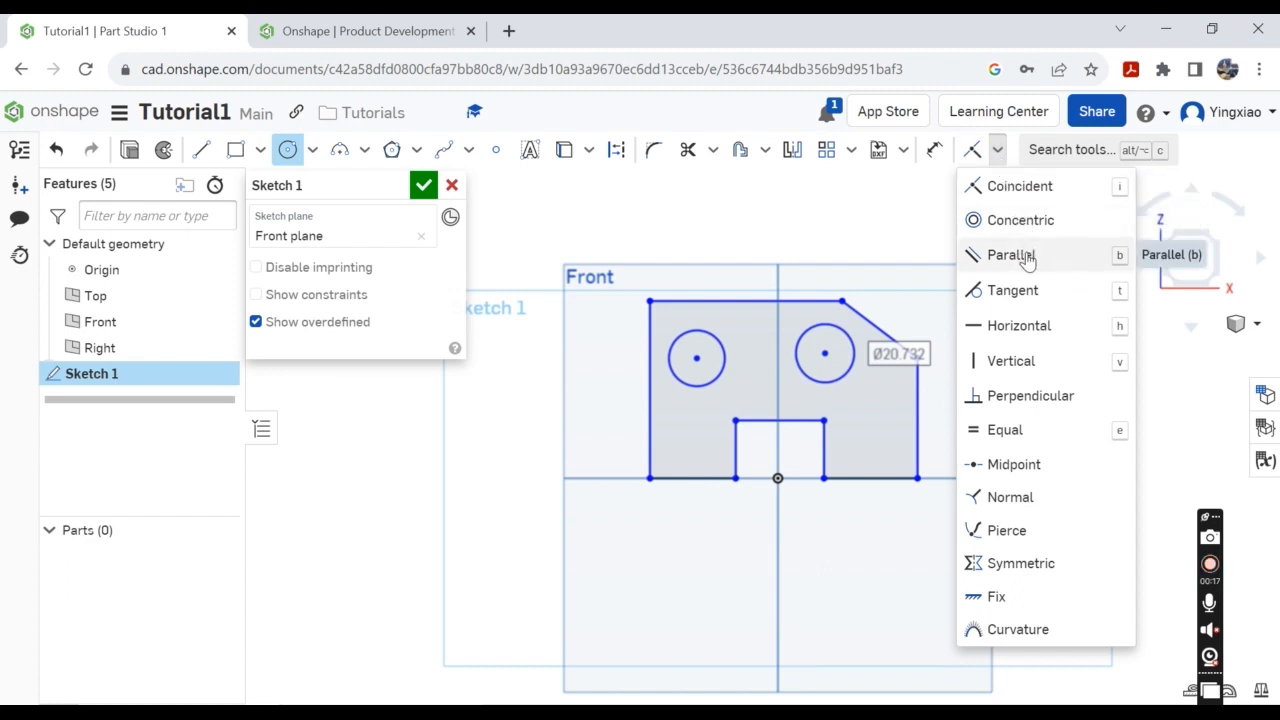
click(1032, 430)
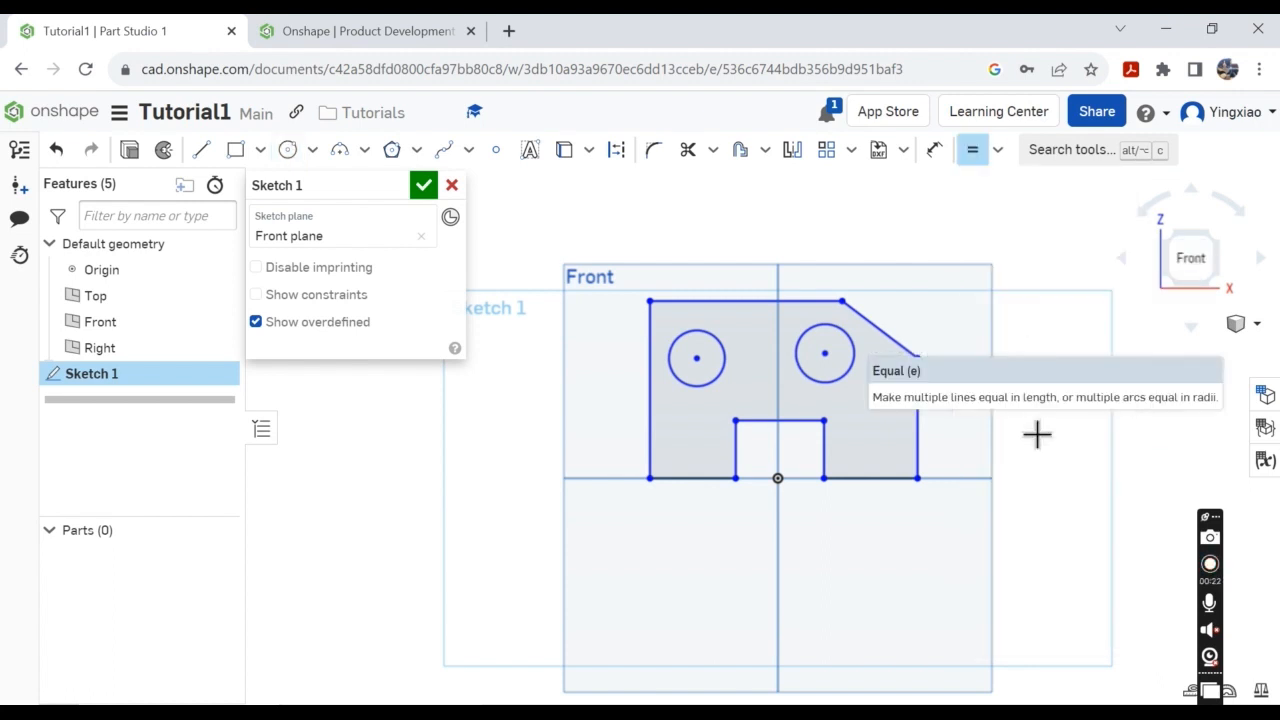
click(717, 486)
click(897, 489)
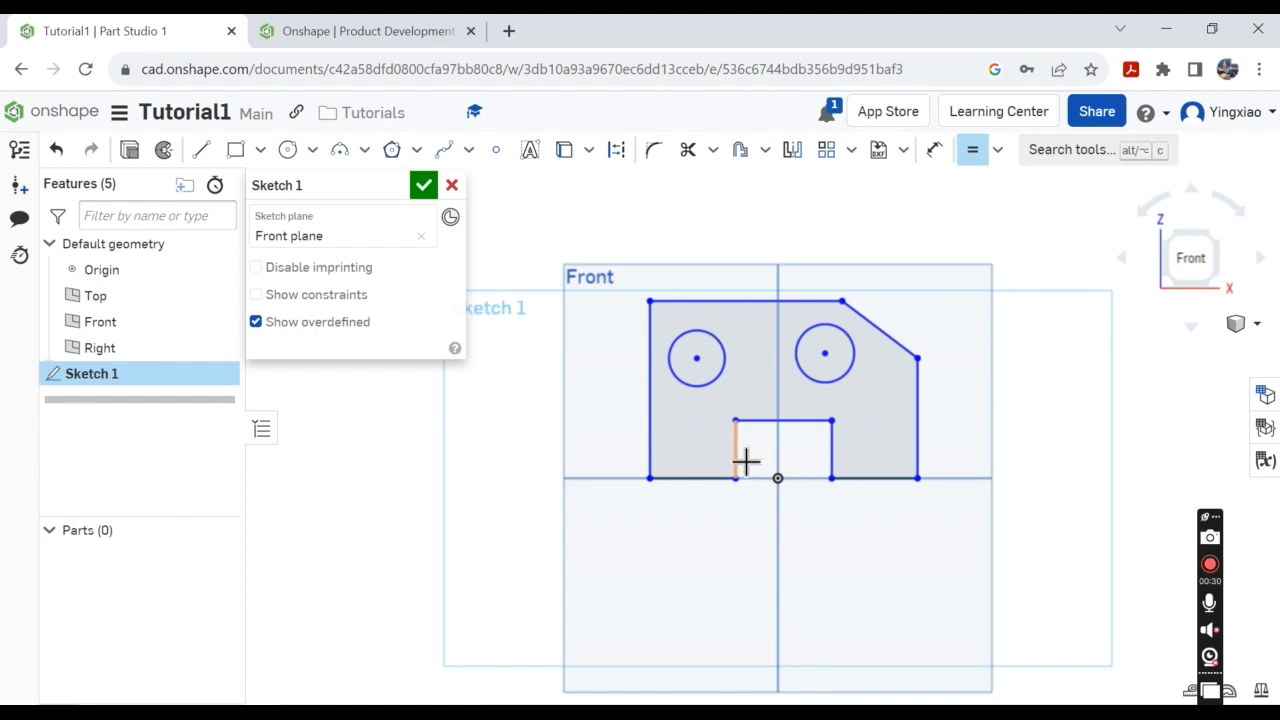
click(745, 461)
click(836, 452)
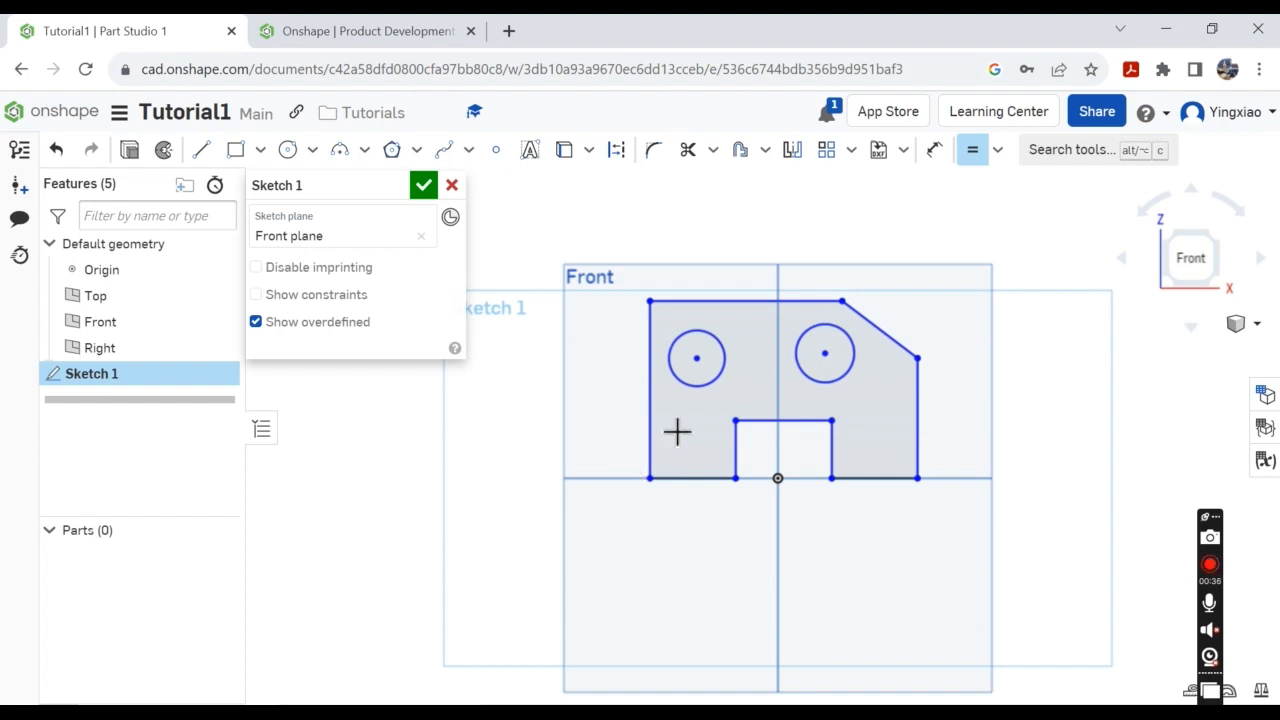
click(971, 158)
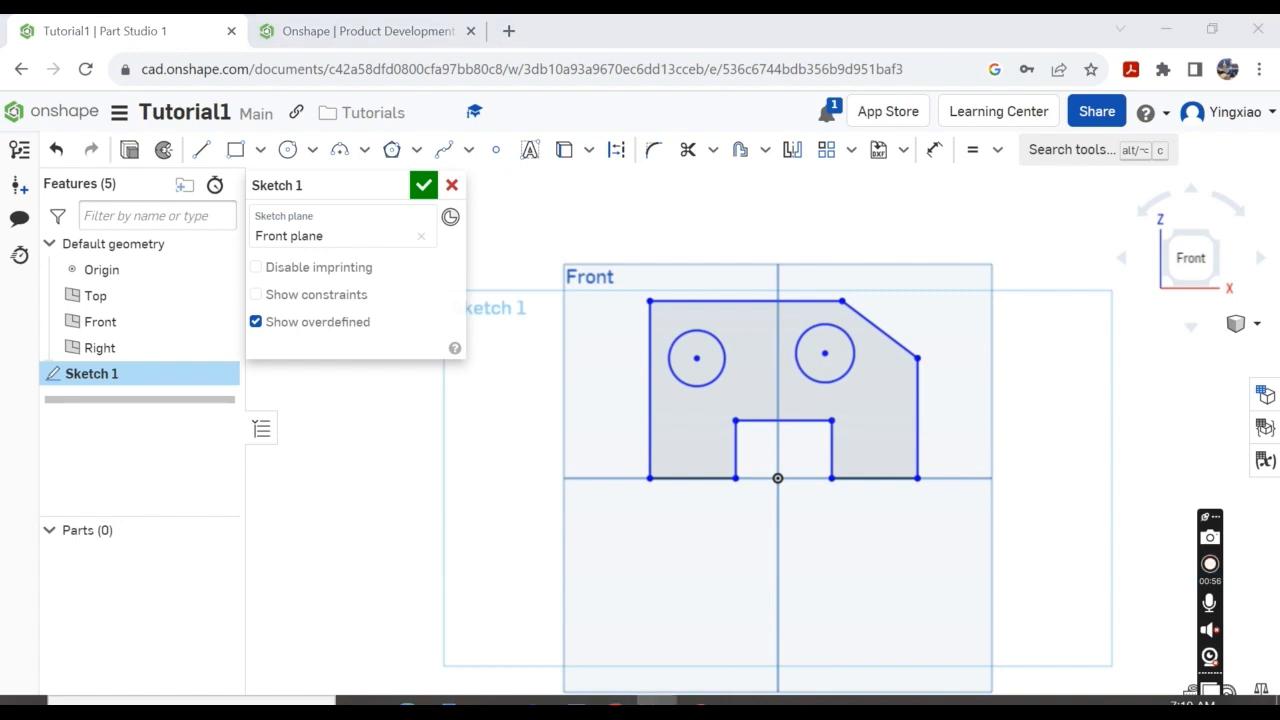
- Add the line "3.Adding Dimensions" to the list of sketching stages in Notepad
click(628, 704)
key(Return)
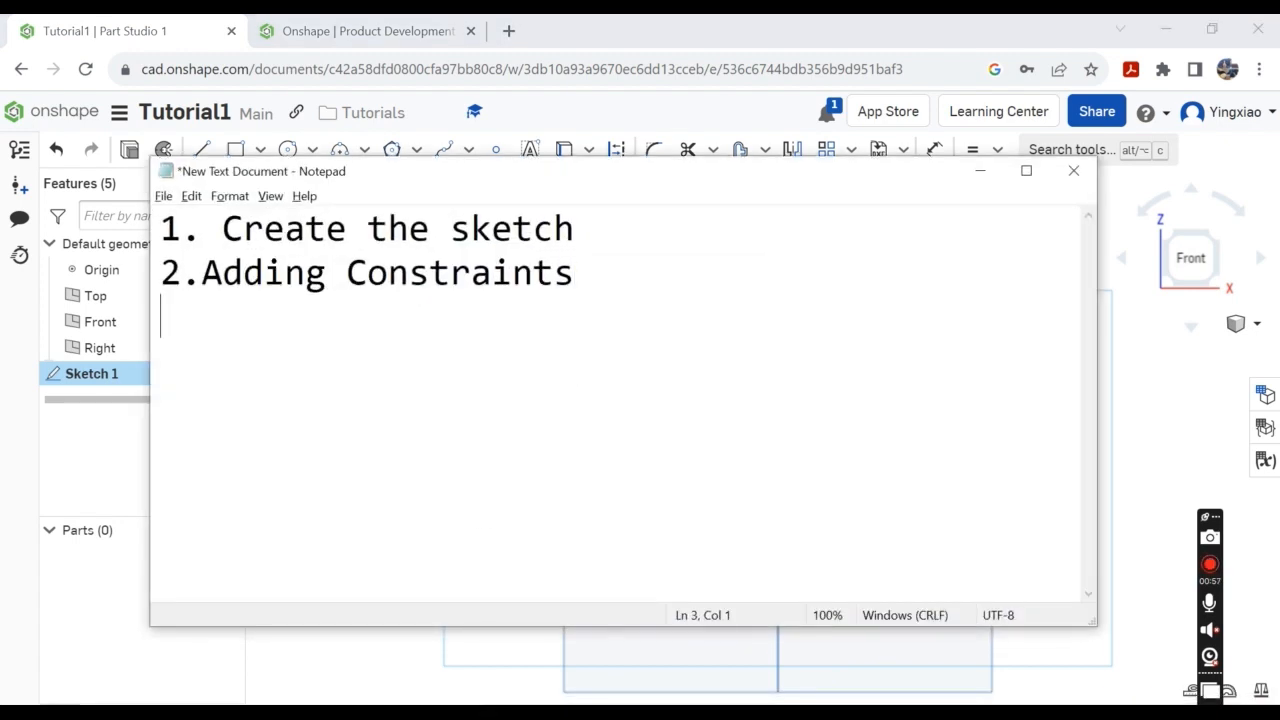
text(3.A)
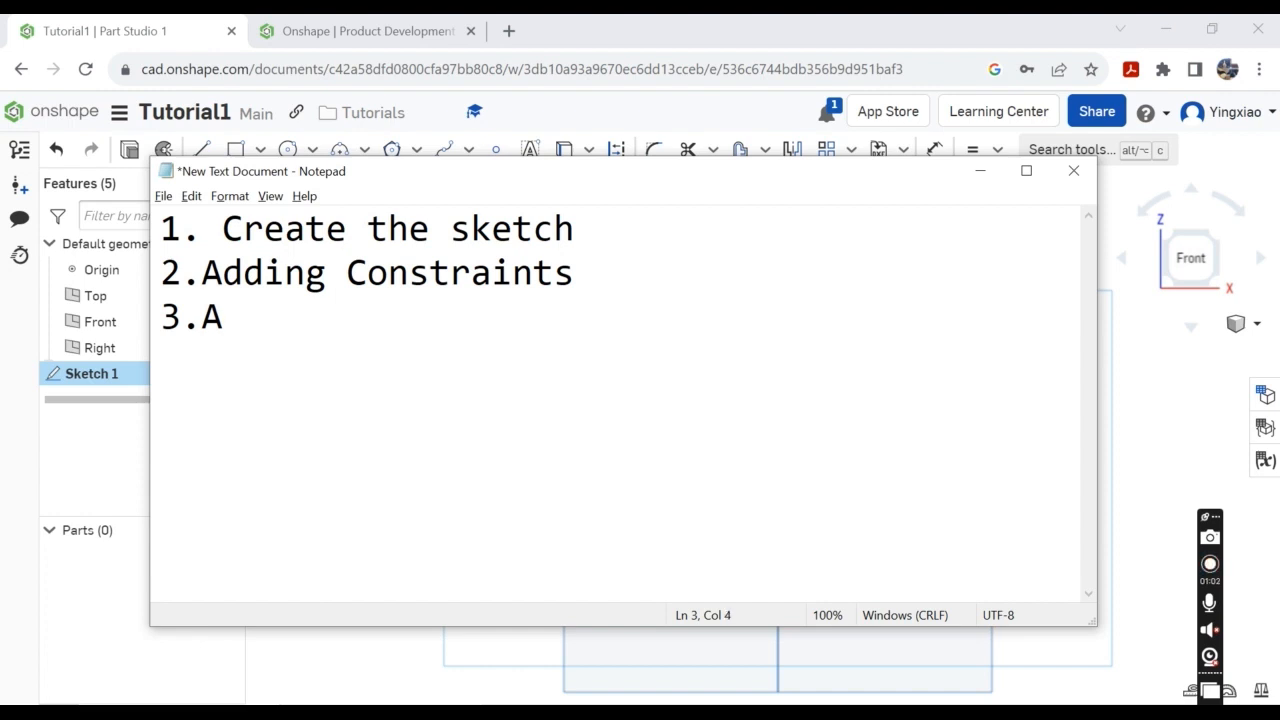
text(dding D)
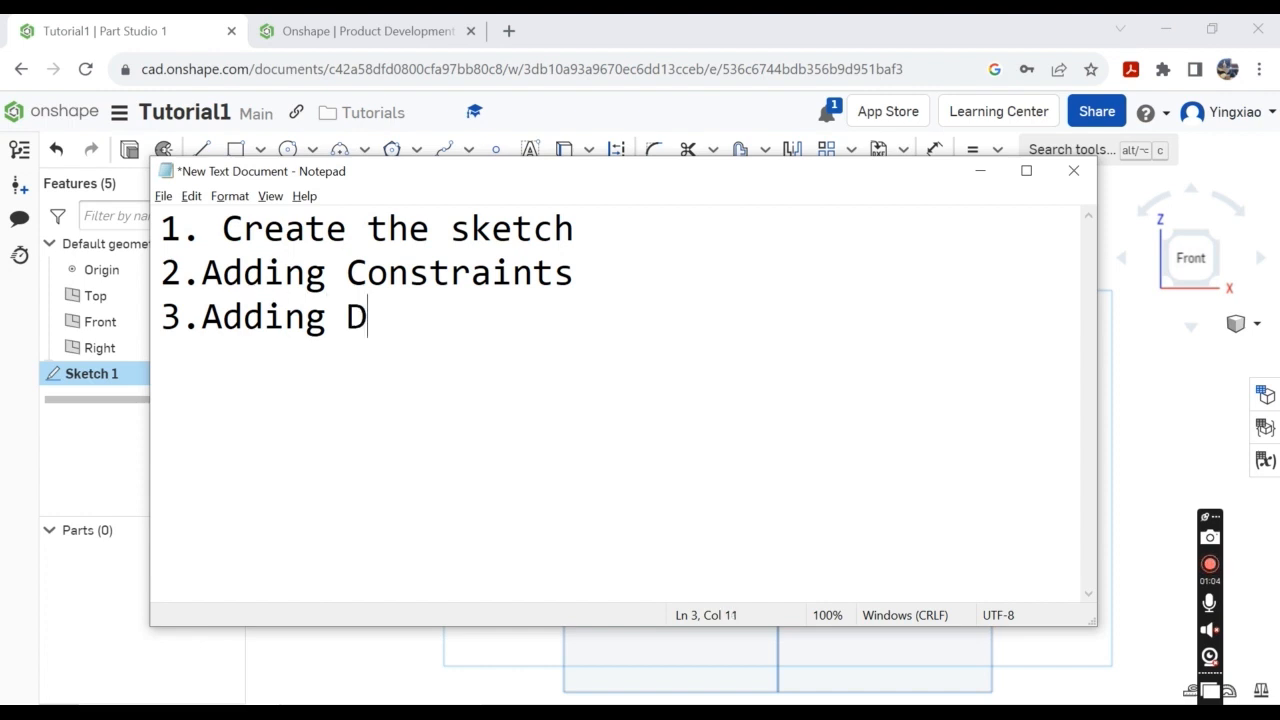
text(imensions)
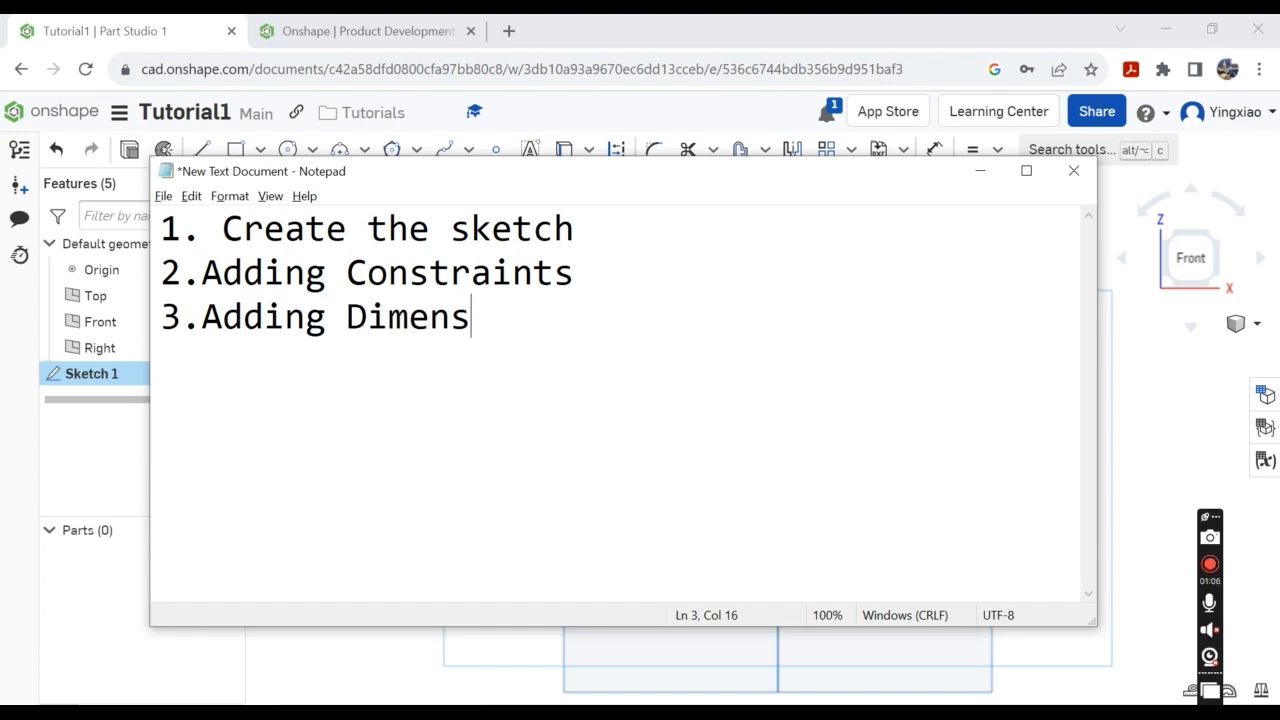
click(980, 171)
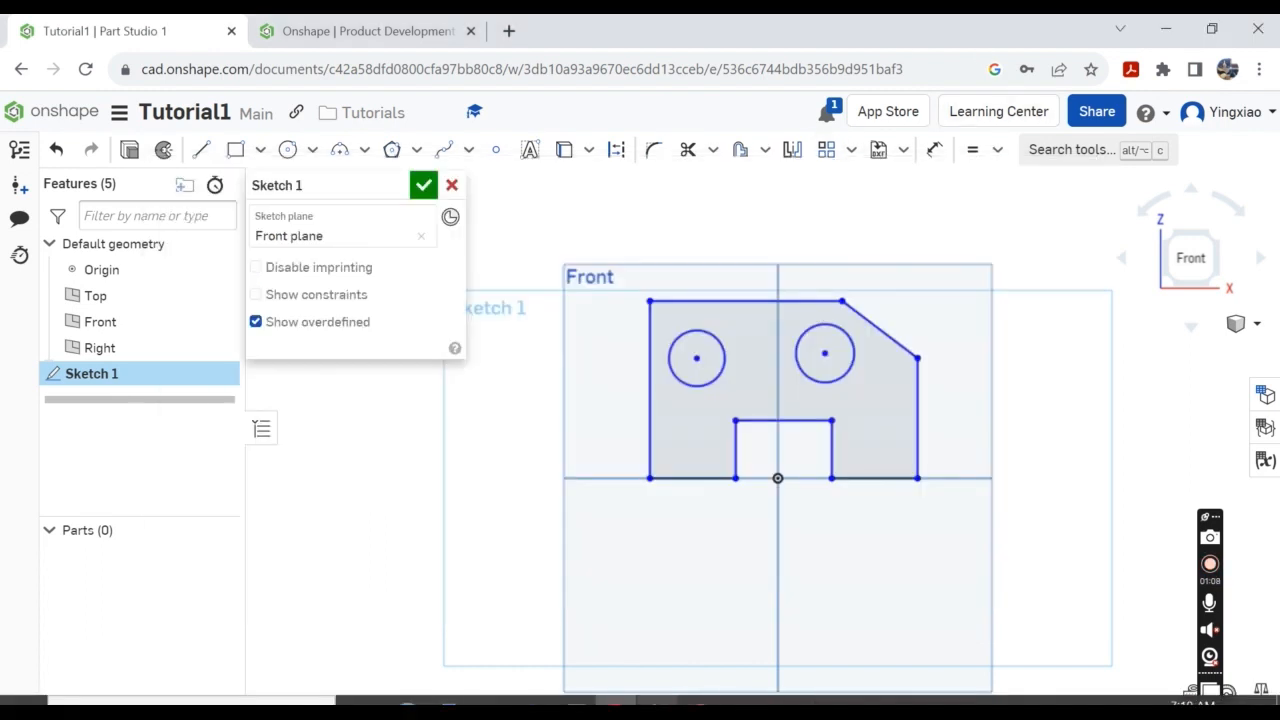
- Following the reference drawing, dimension the profile's left bottom segment to 20 mm
click(700, 708)
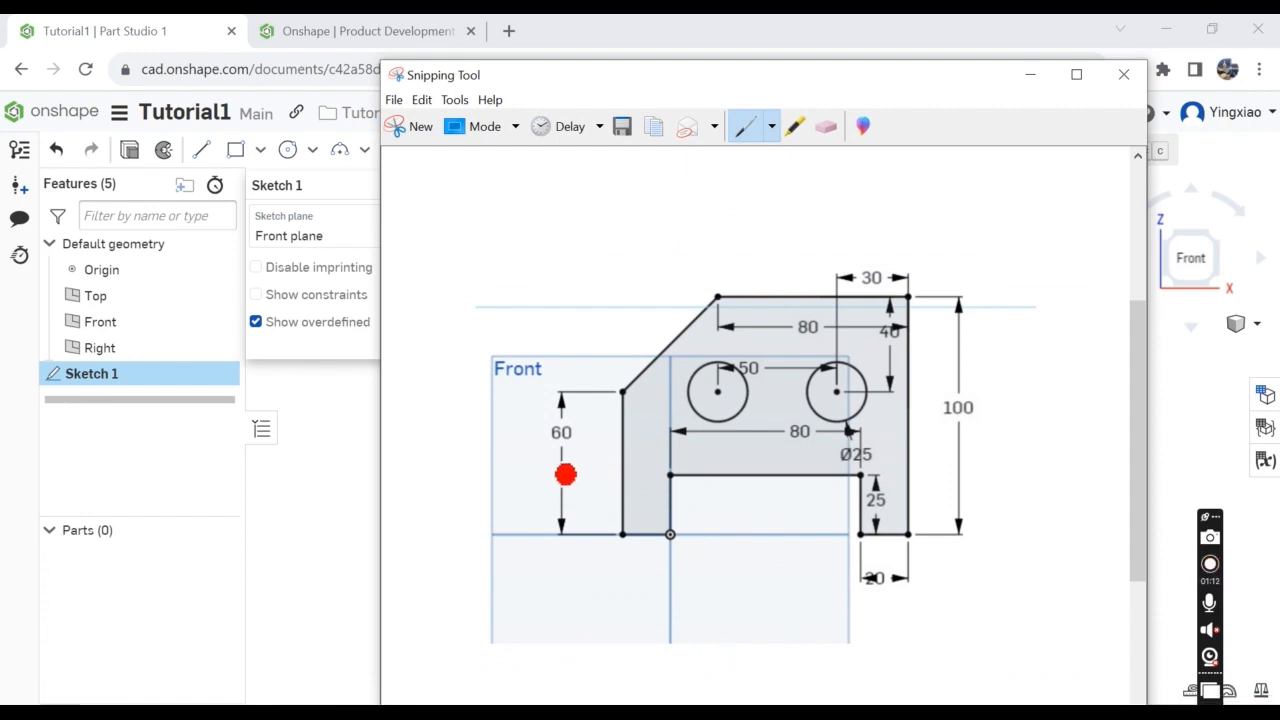
mouse_move(869, 77)
mouse_down()
mouse_move(663, 77)
mouse_move(366, 43)
mouse_move(514, 49)
mouse_up()
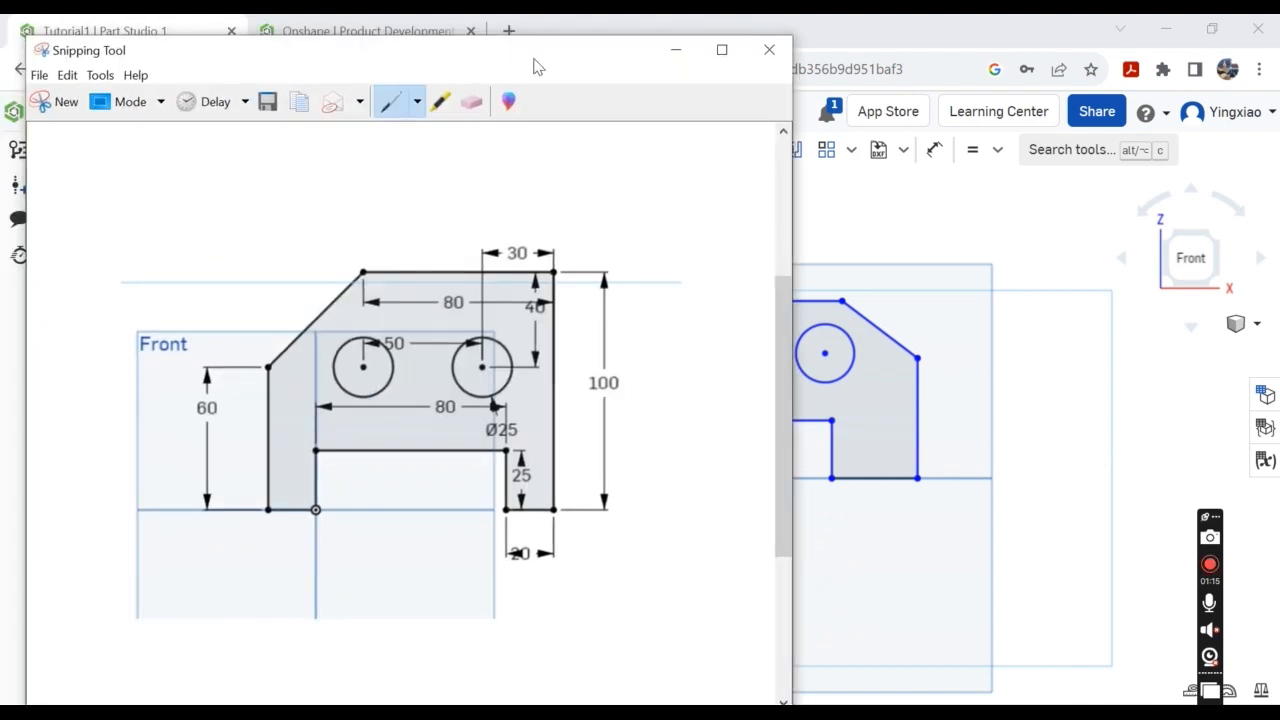
click(676, 50)
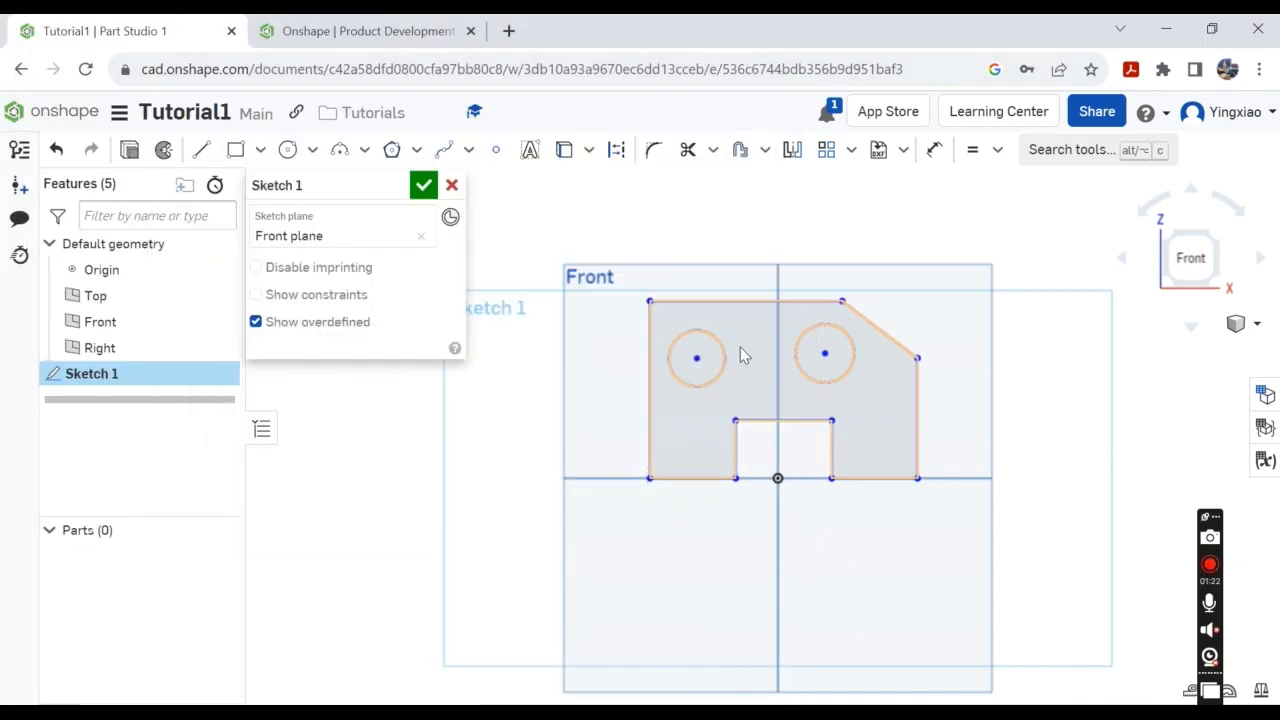
click(936, 155)
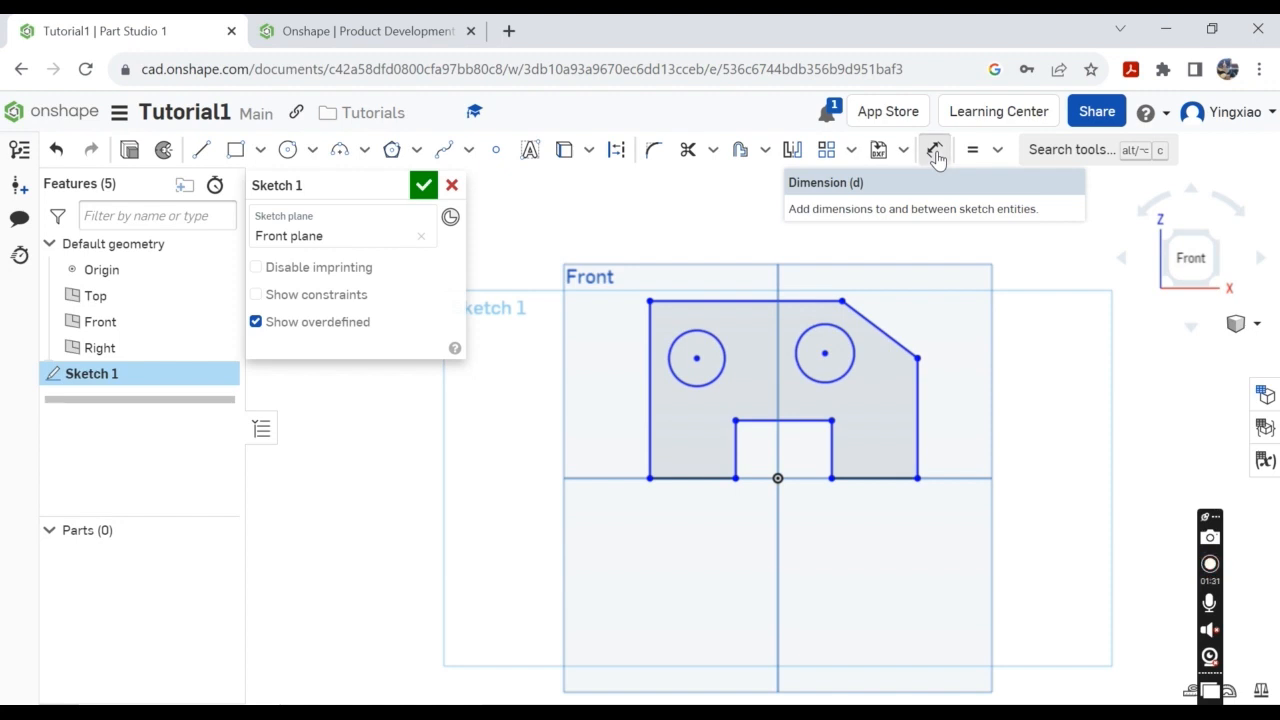
click(693, 487)
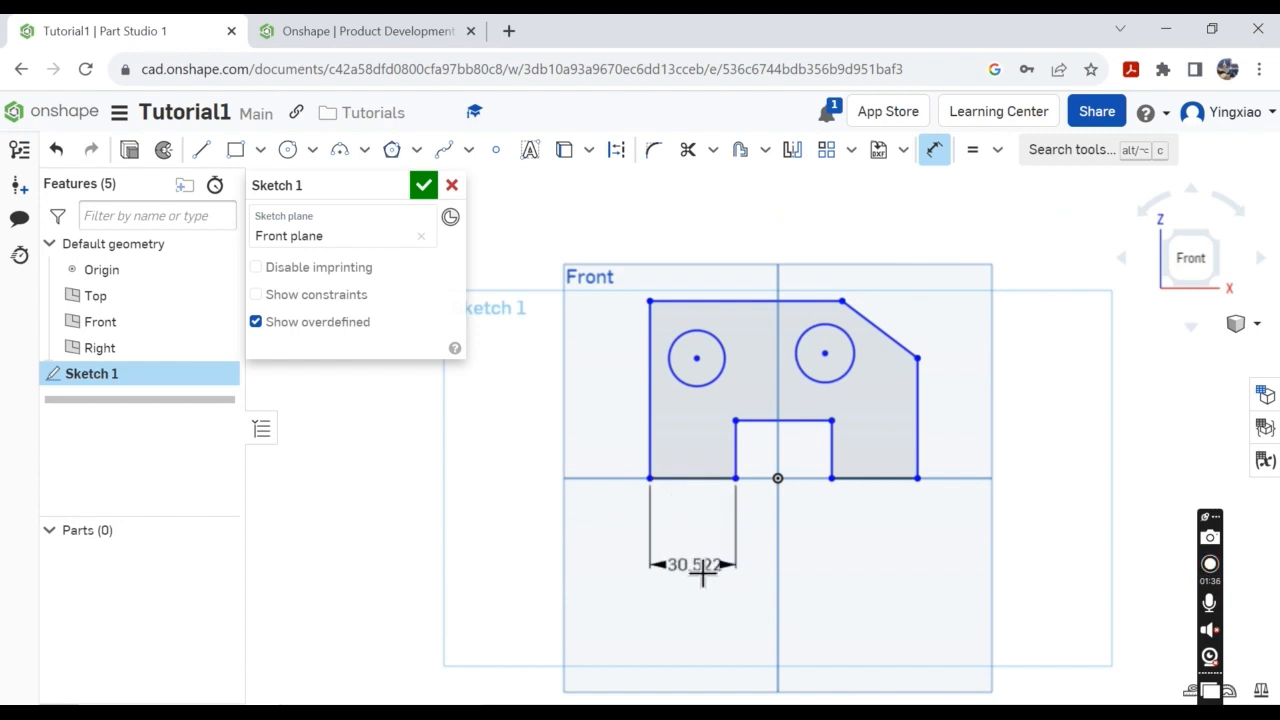
click(700, 576)
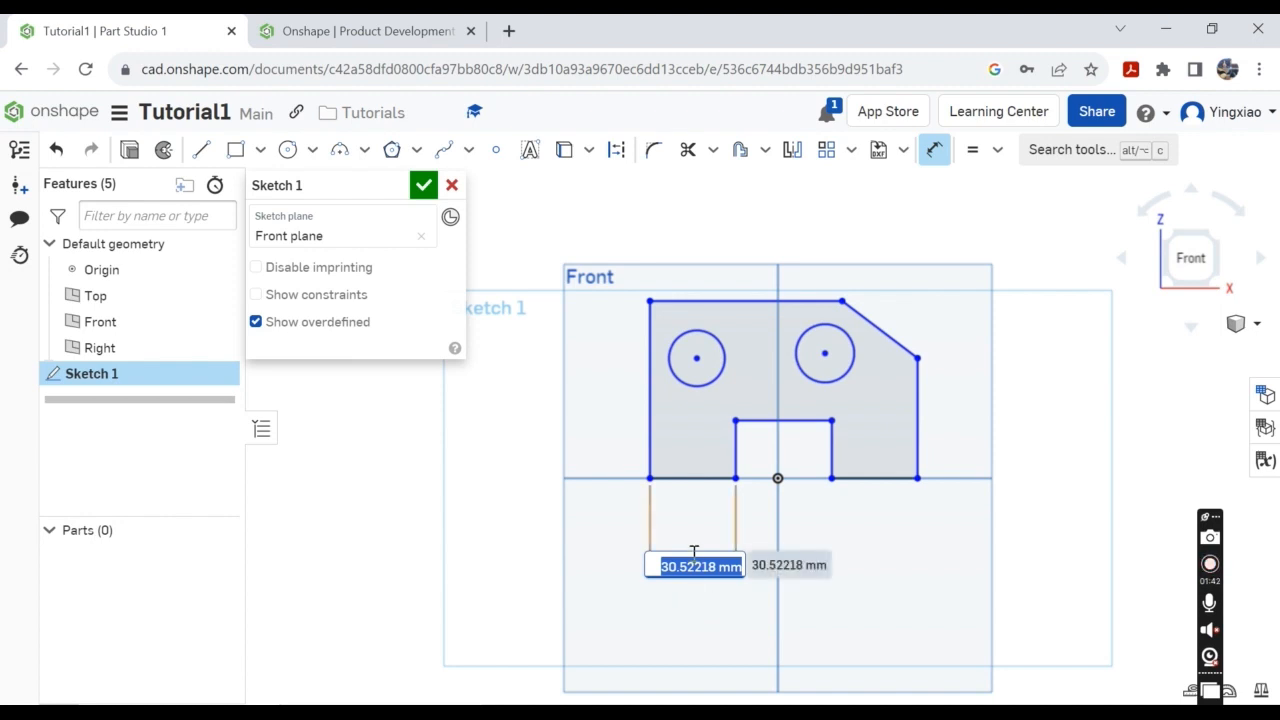
text(20)
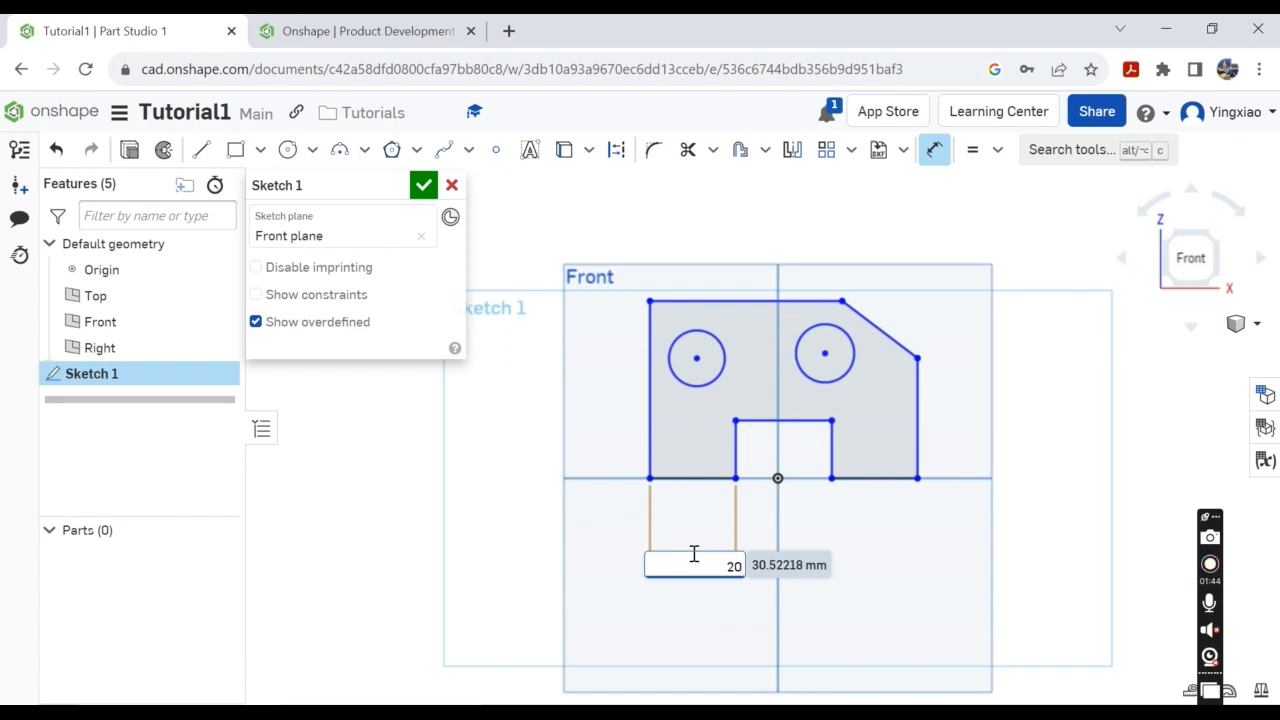
key(Return)
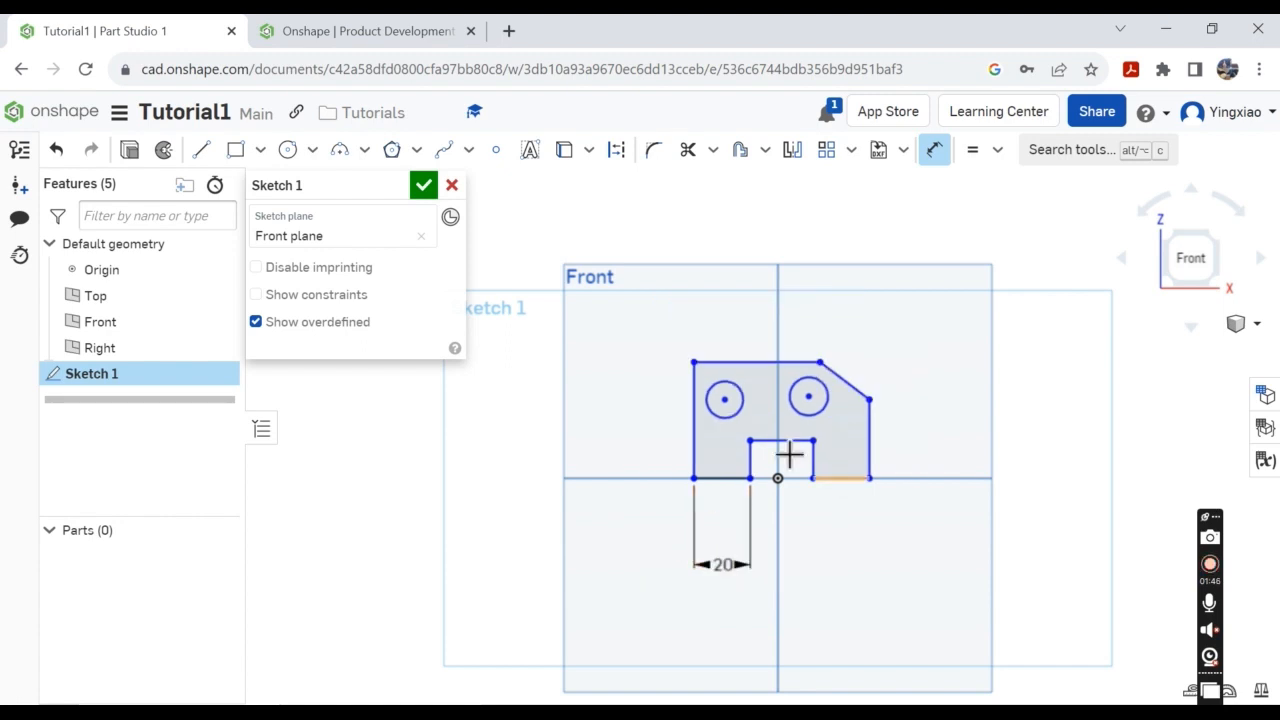
- Dimension the notch width between its two vertical sides to 80 mm
scroll(737, 451, up, 3)
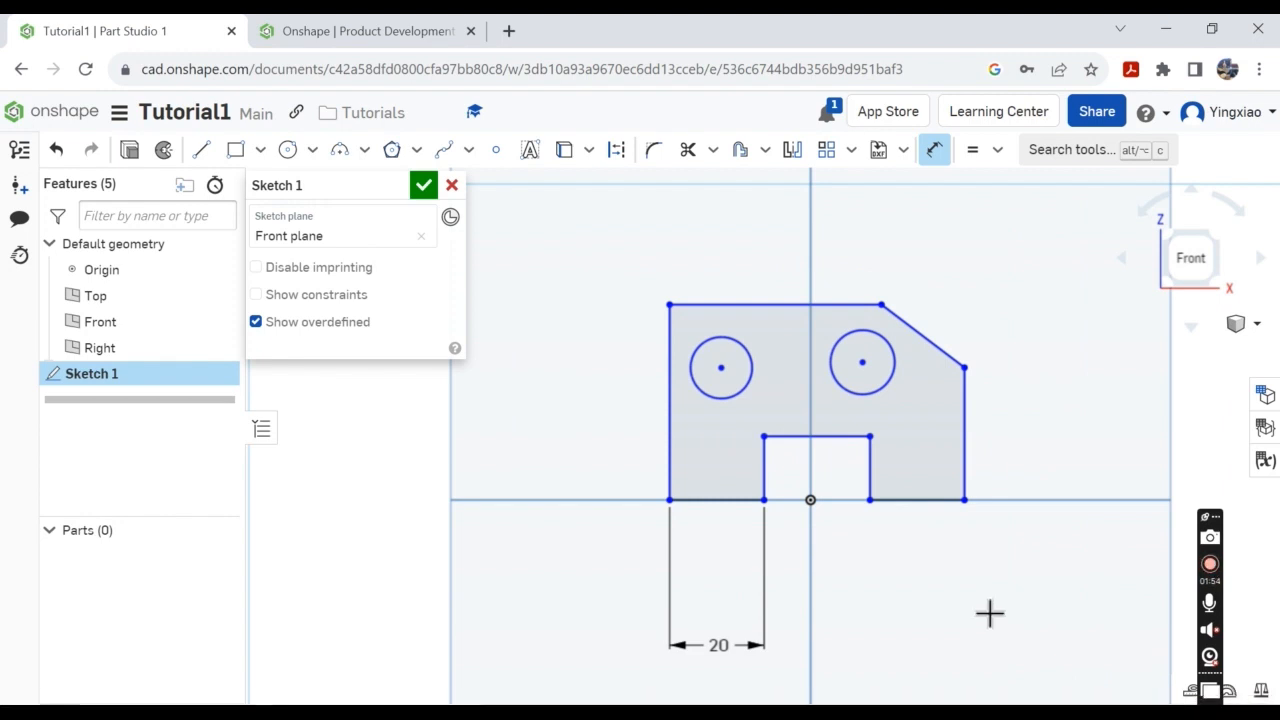
click(773, 481)
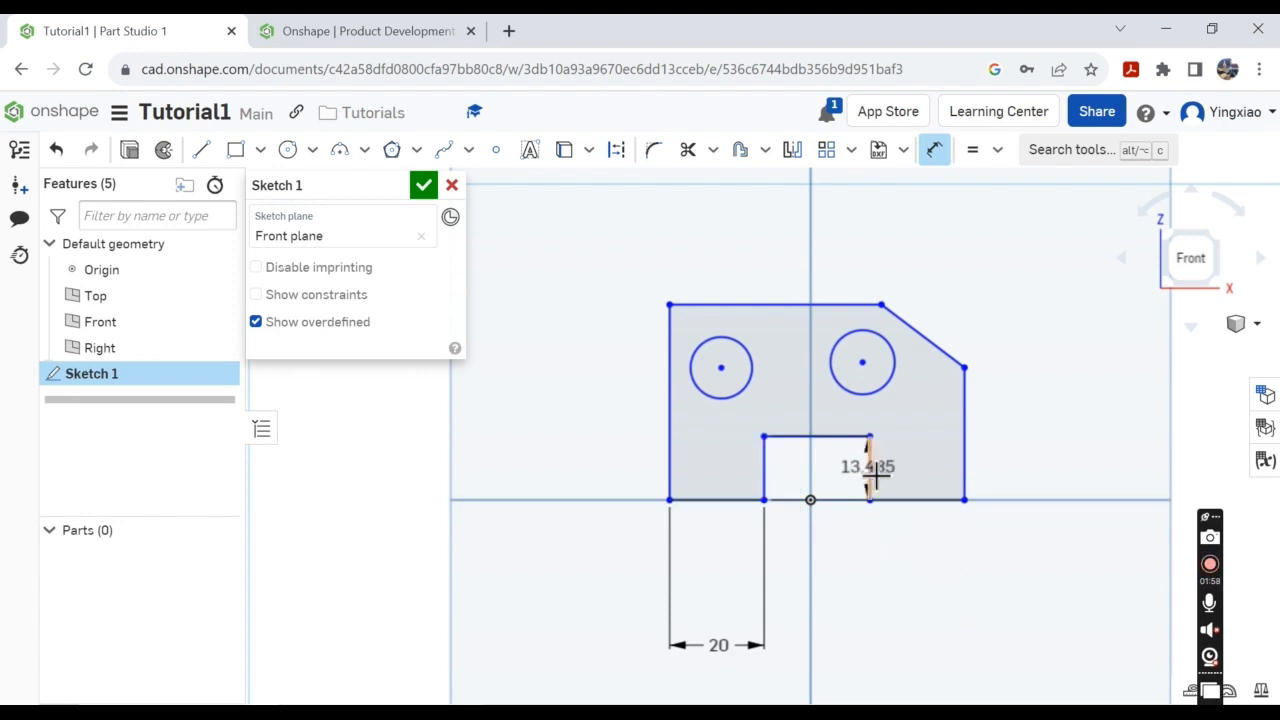
click(874, 478)
double_click(831, 614)
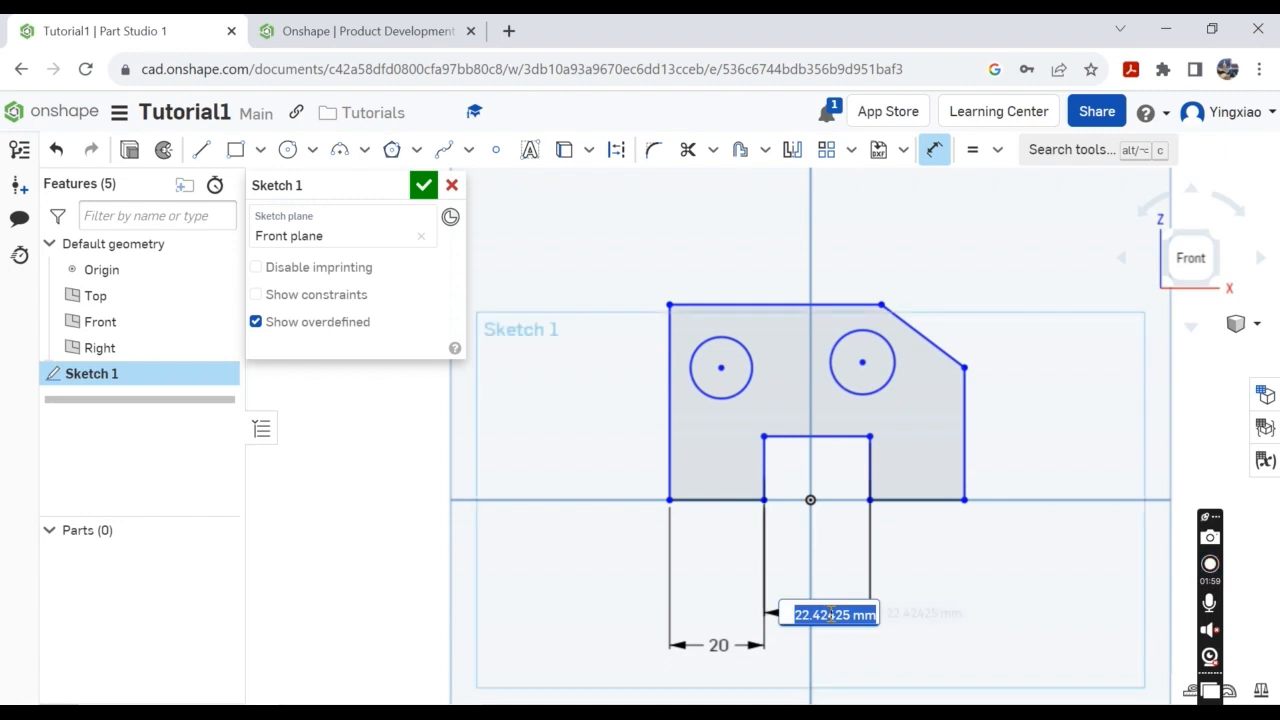
text(80)
key(Return)
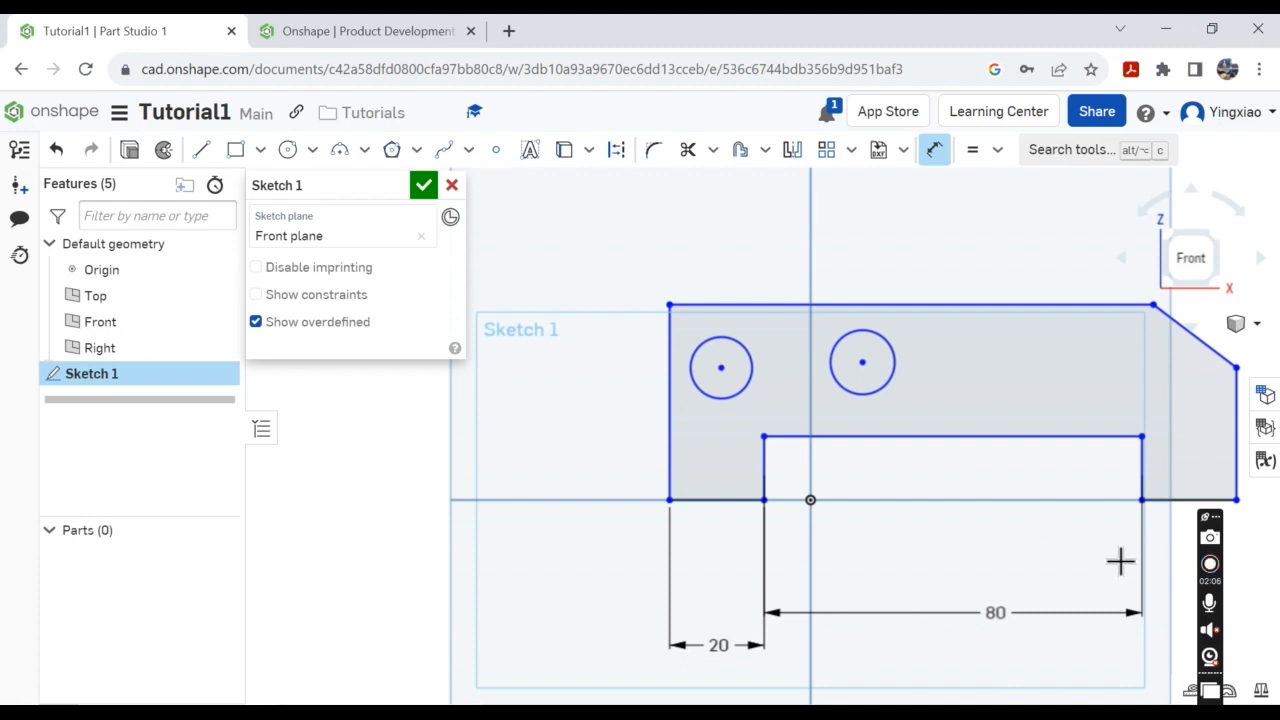
- Dimension the profile's top edge to 80 mm and its left vertical edge to 100 mm
click(975, 311)
click(884, 254)
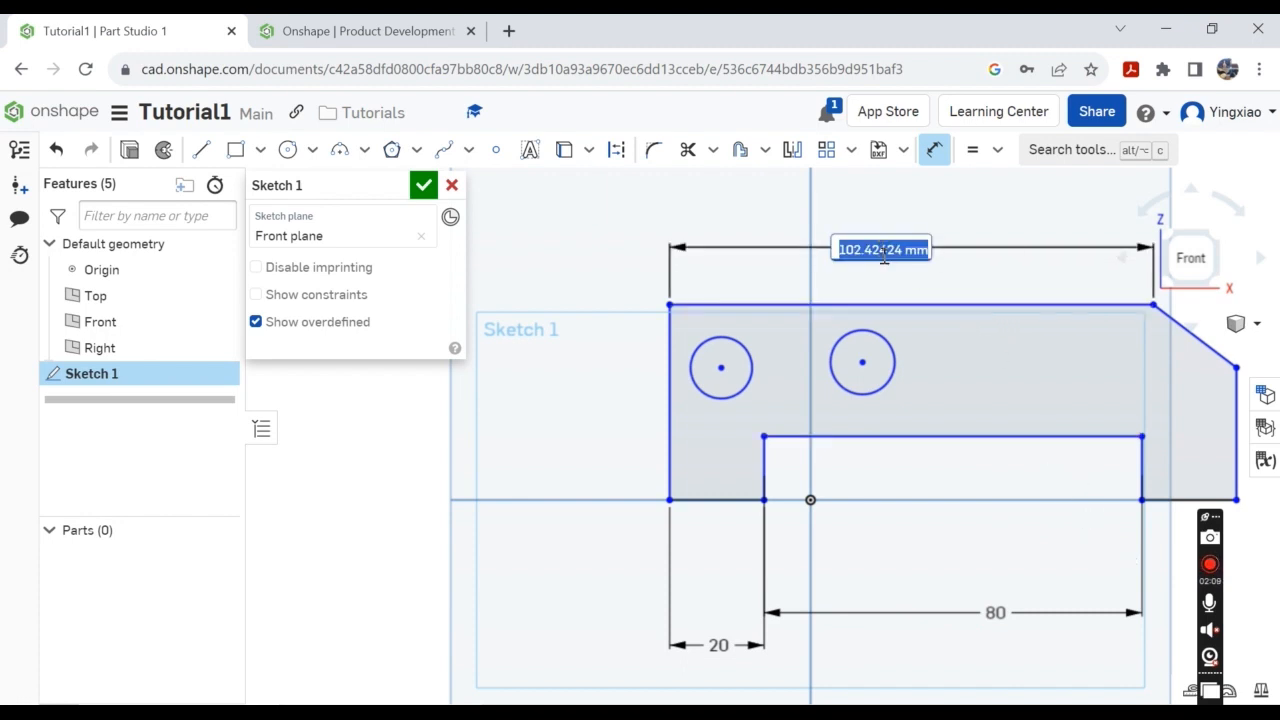
text(80)
key(Return)
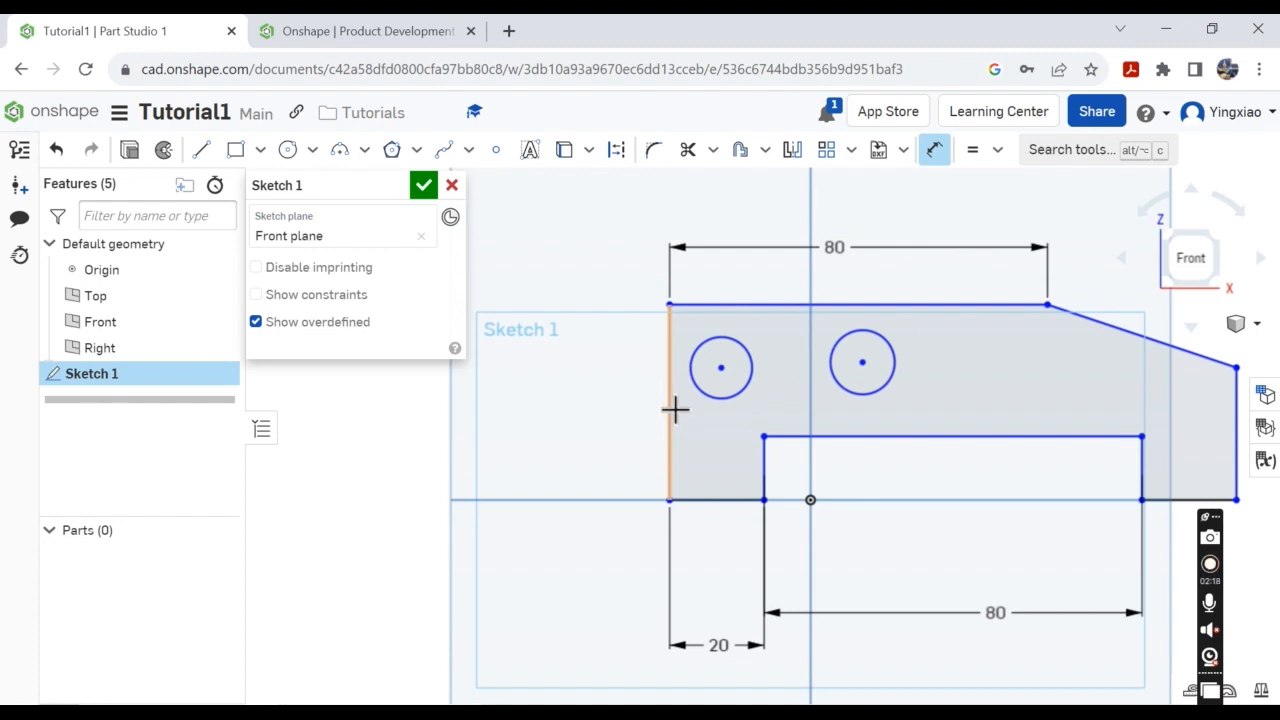
click(679, 440)
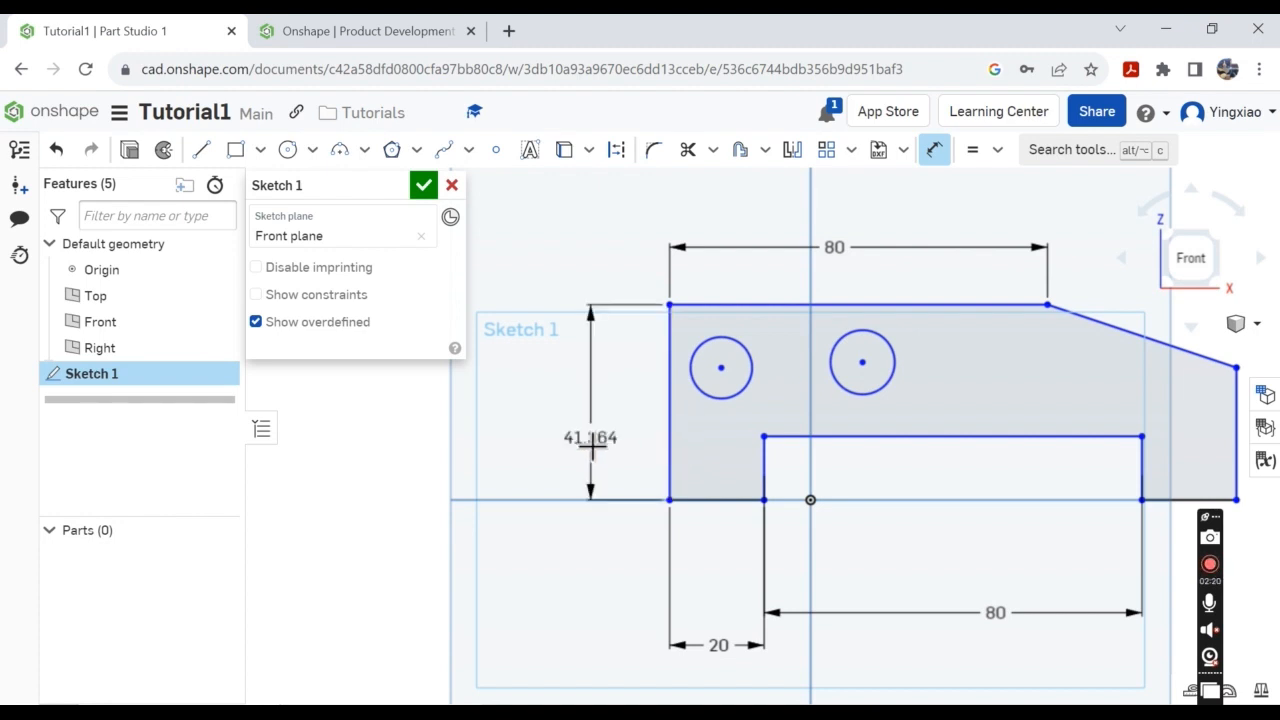
click(581, 440)
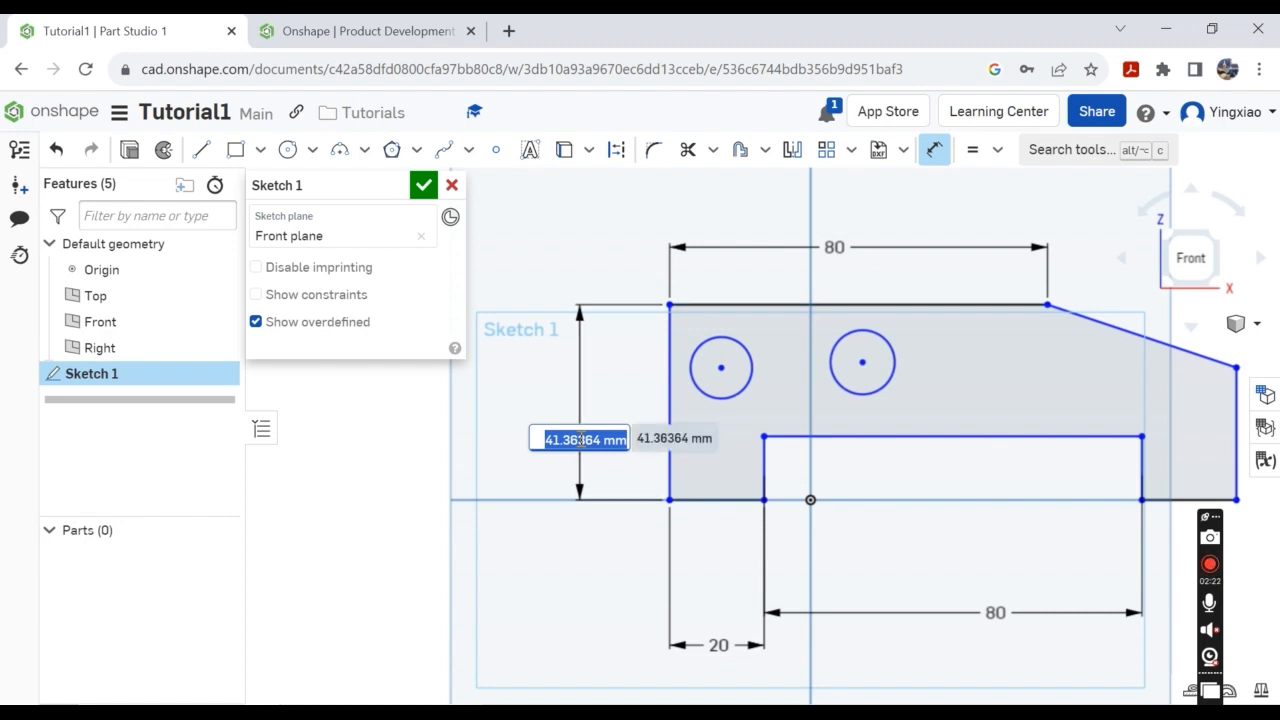
text(100)
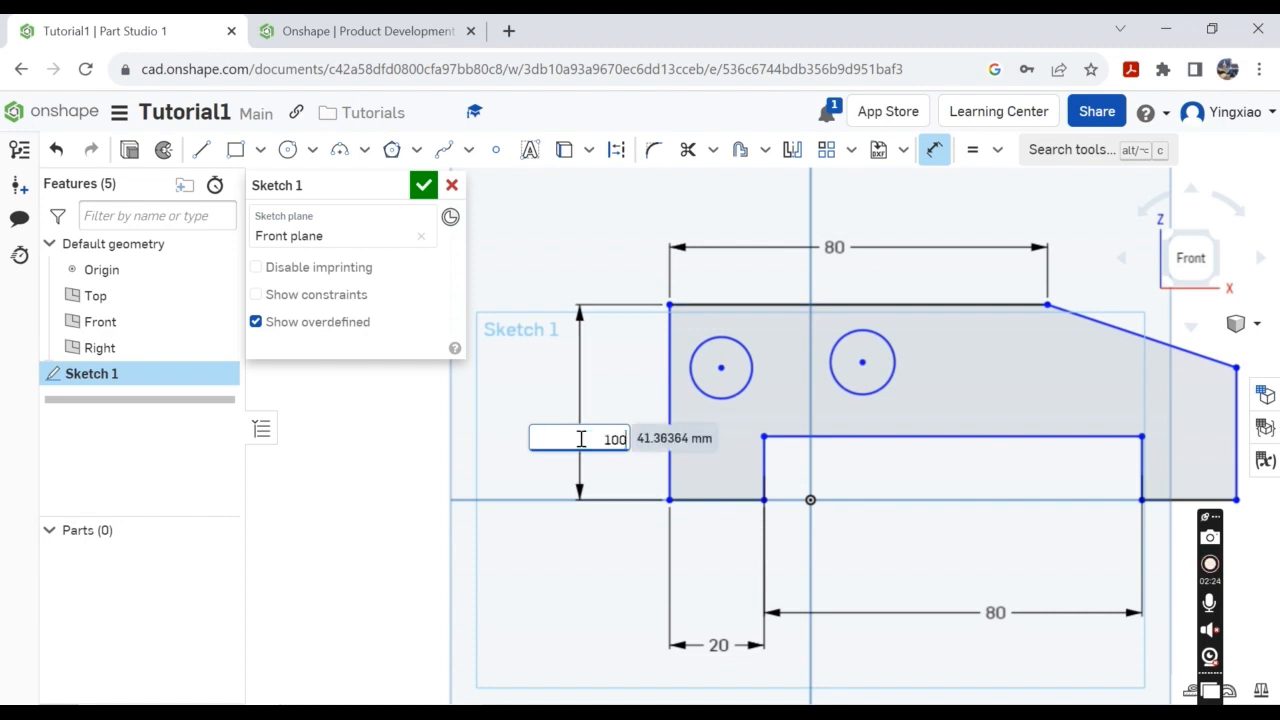
key(Return)
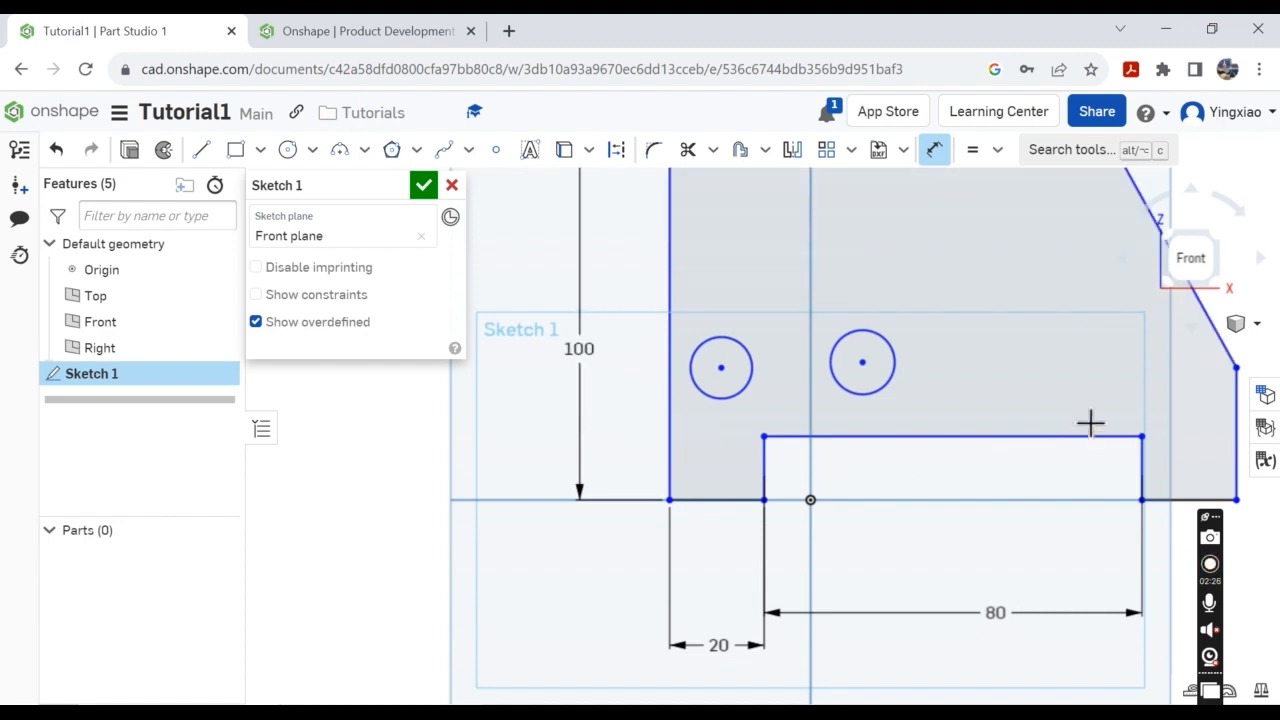
- Dimension the short vertical right edge below the sloped corner to 60 mm
scroll(1090, 421, up, 2)
scroll(1092, 420, down, 3)
click(1160, 346)
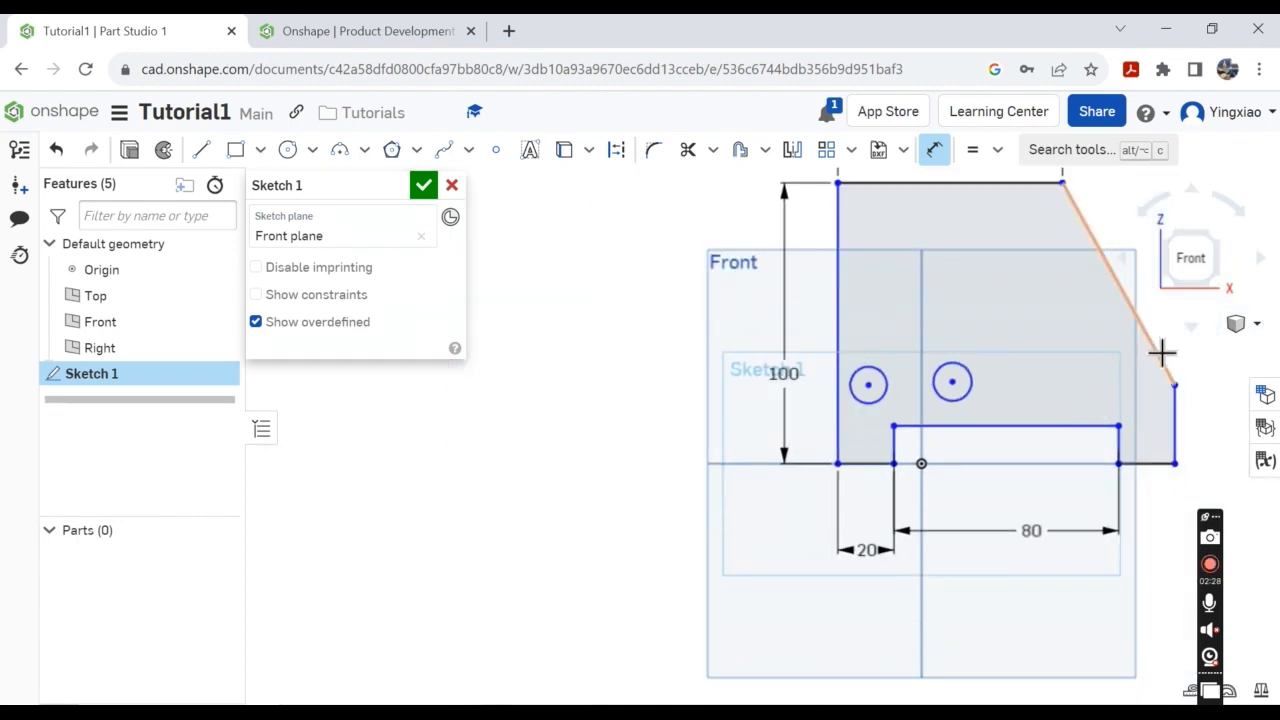
click(1177, 423)
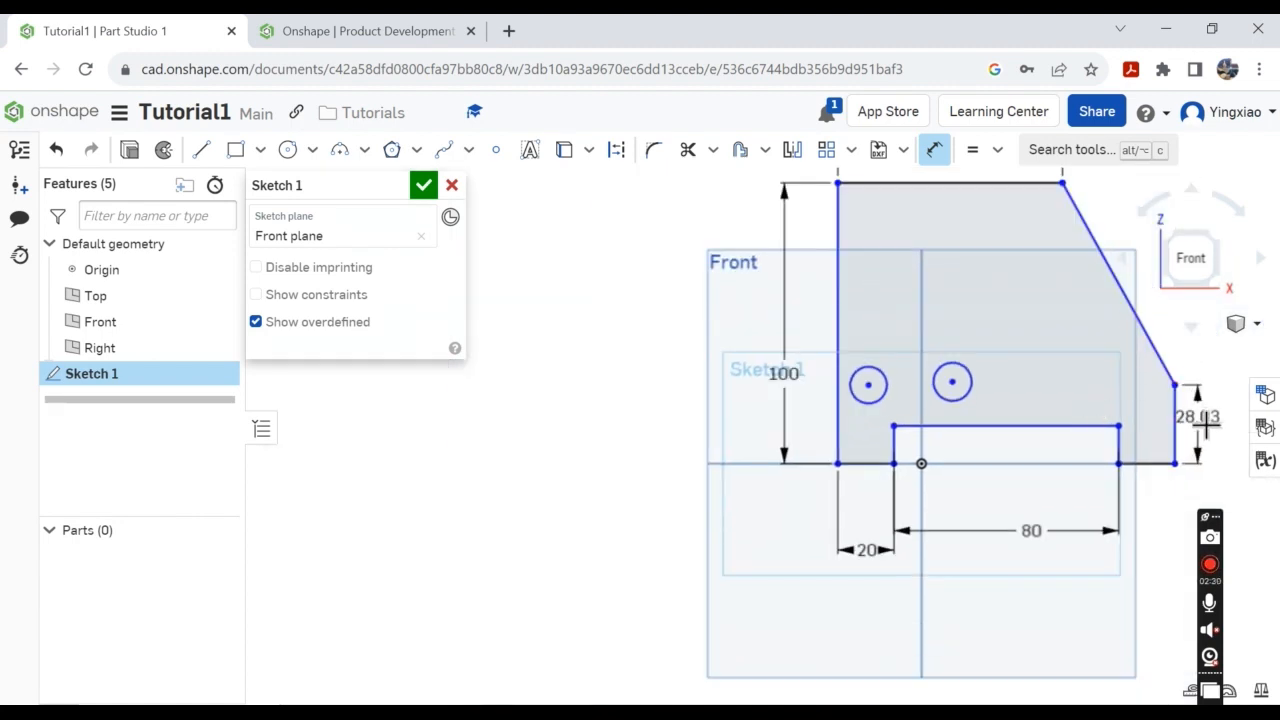
click(1198, 418)
text(60)
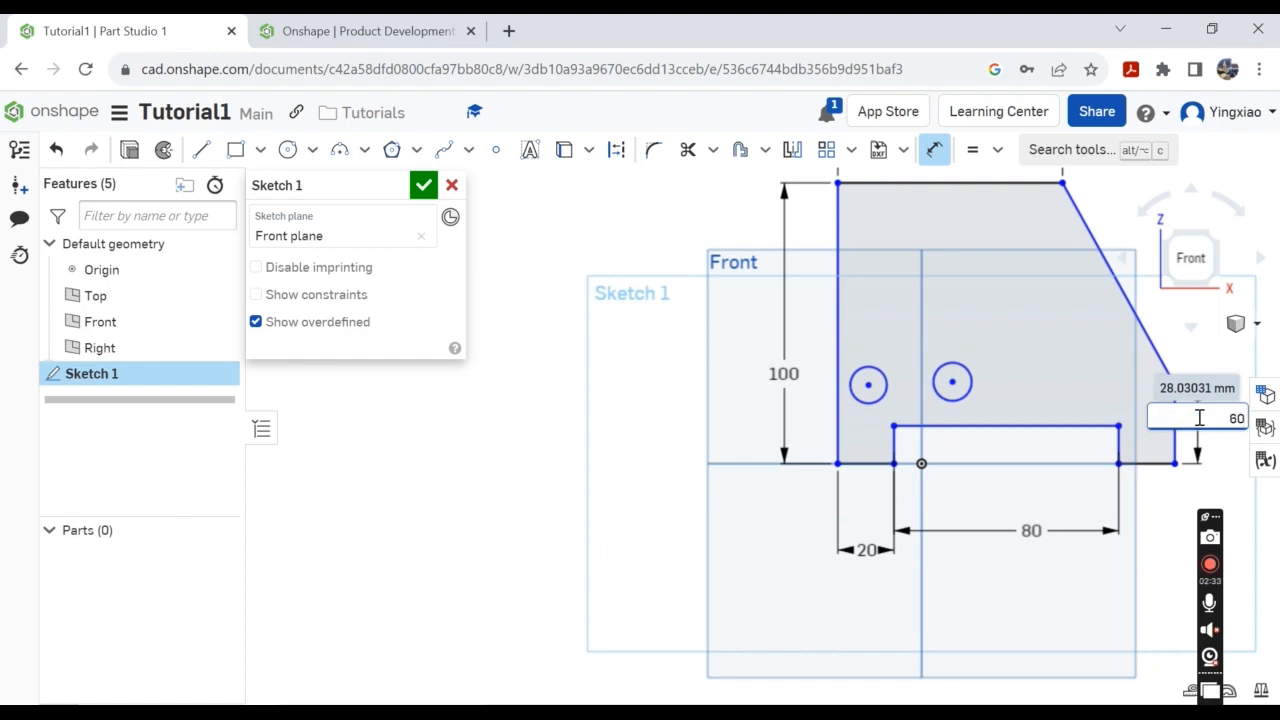
key(Return)
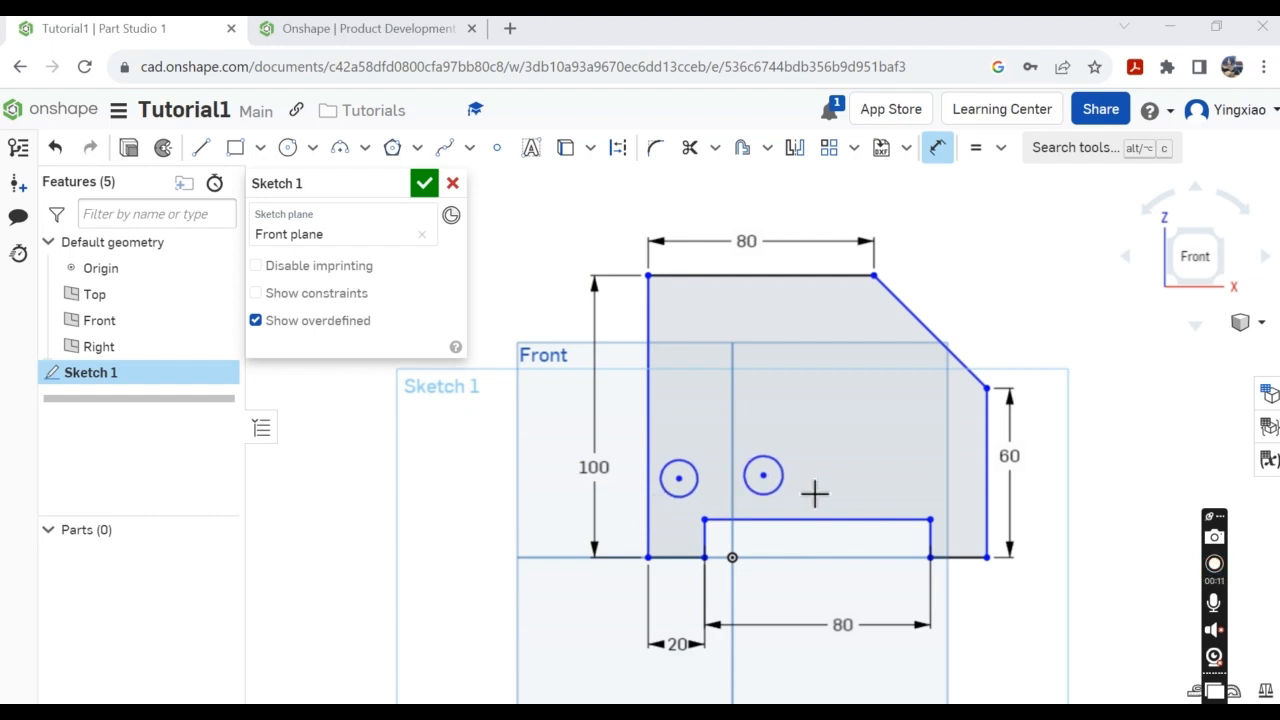
- Apply a Horizontal constraint between the center points of the two circles
click(1000, 149)
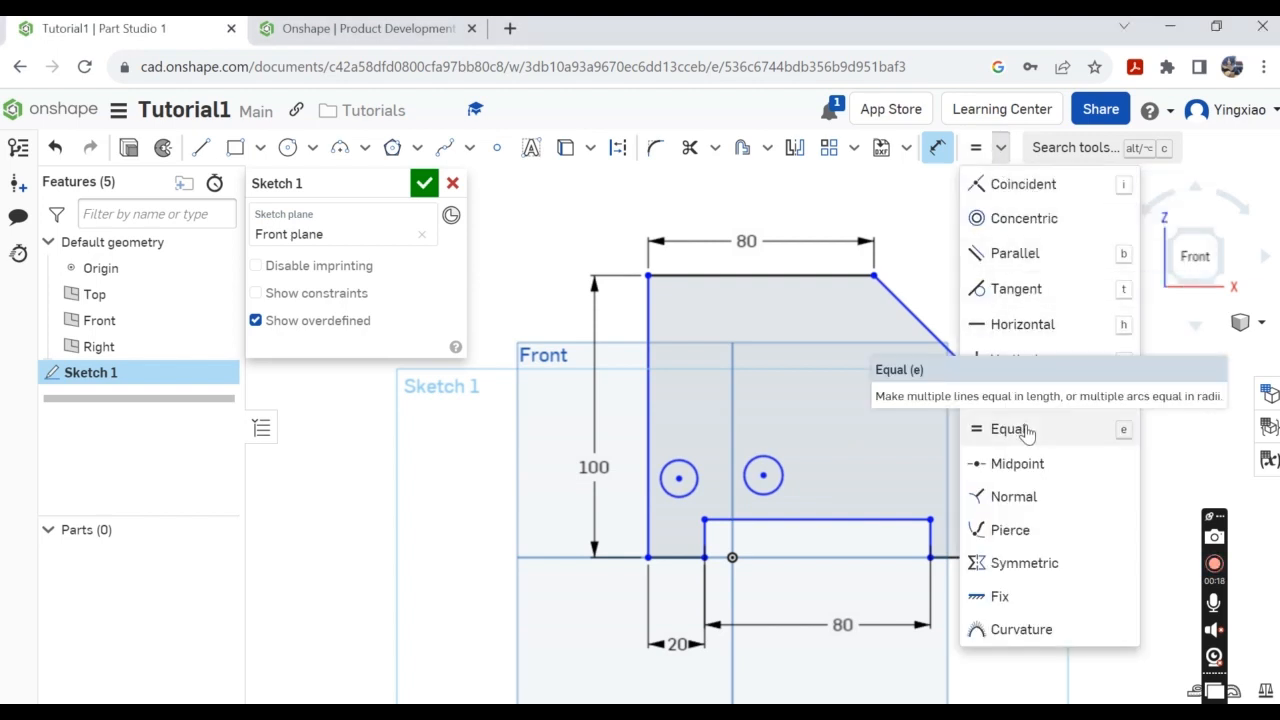
click(1040, 325)
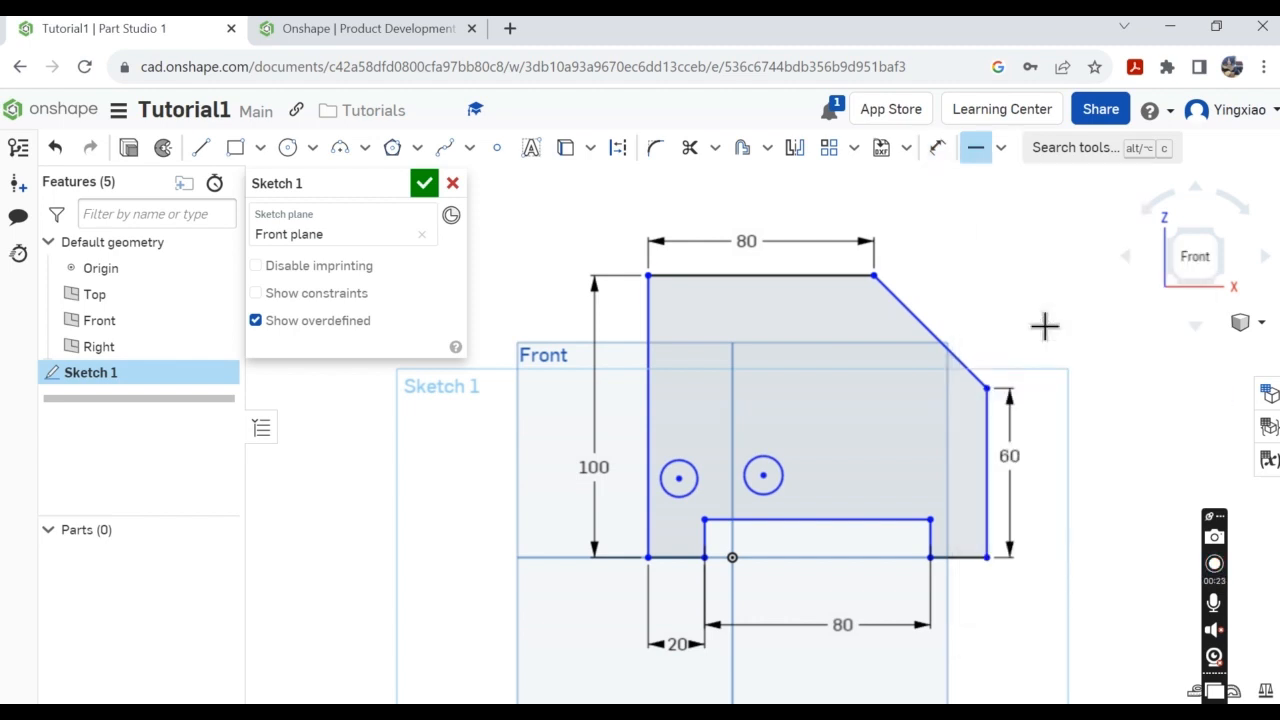
click(684, 482)
click(765, 480)
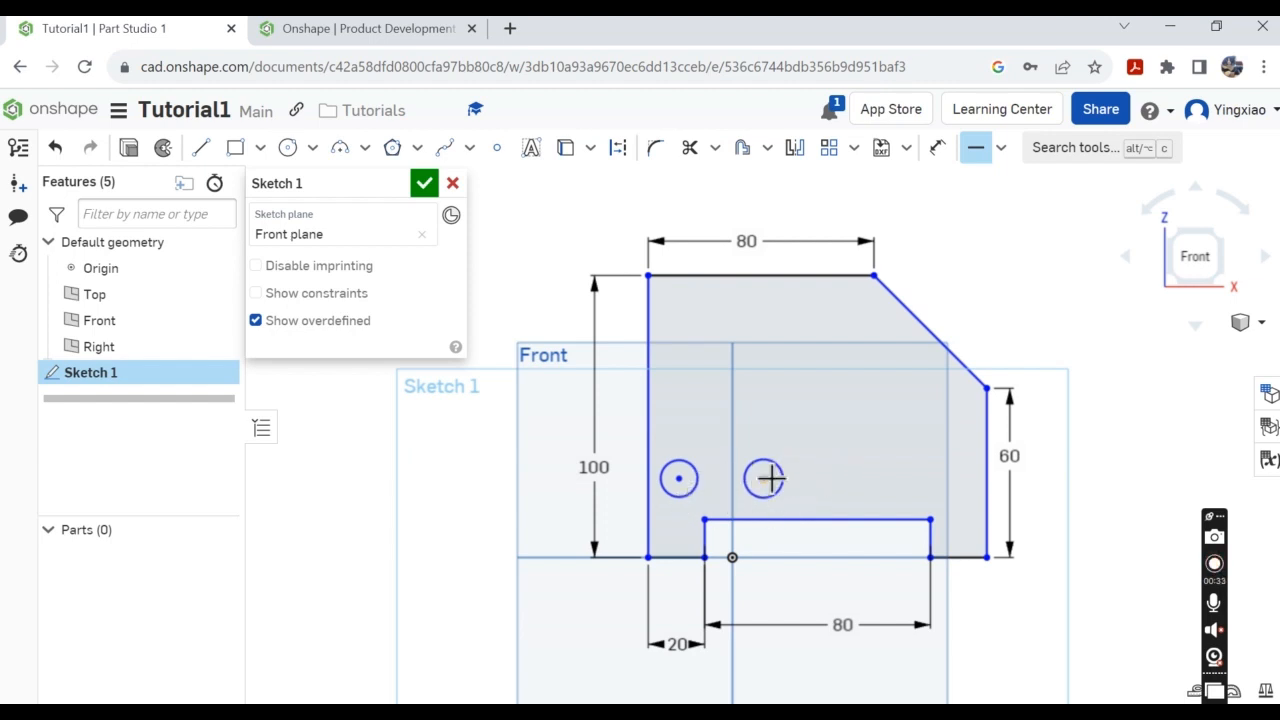
- Dimension the left circle's diameter to 25 mm
click(937, 150)
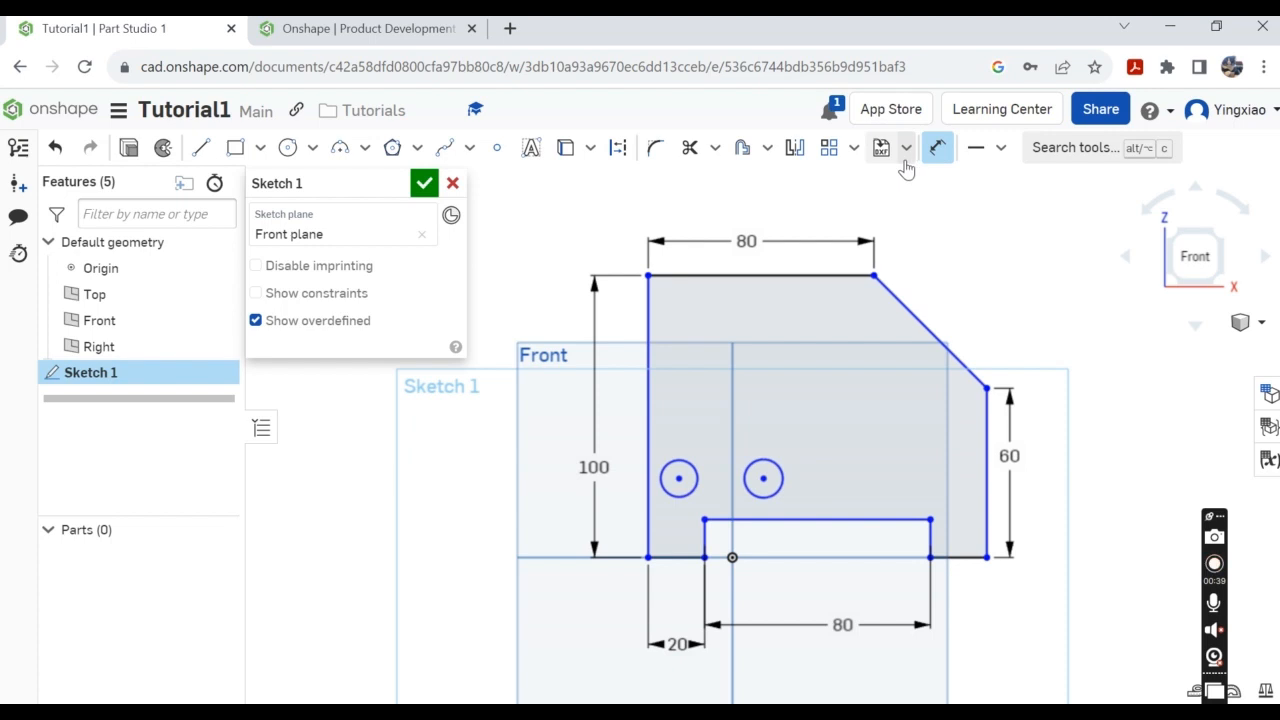
click(690, 464)
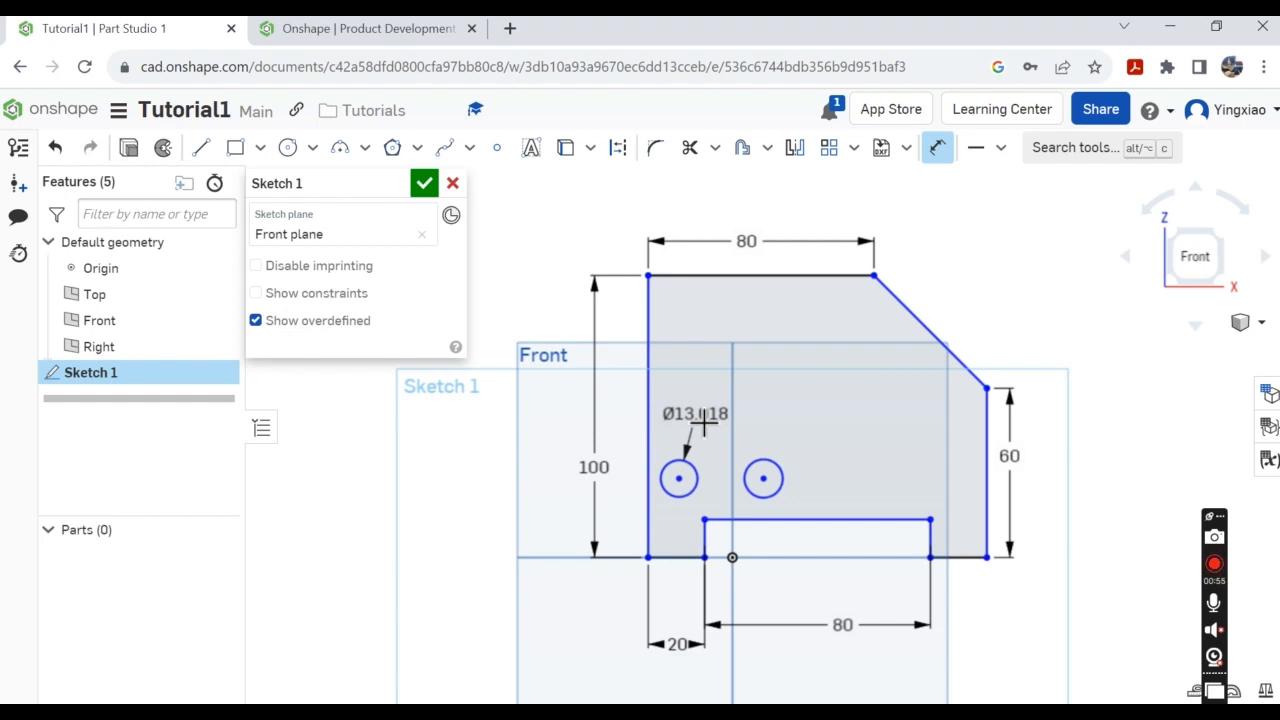
click(703, 424)
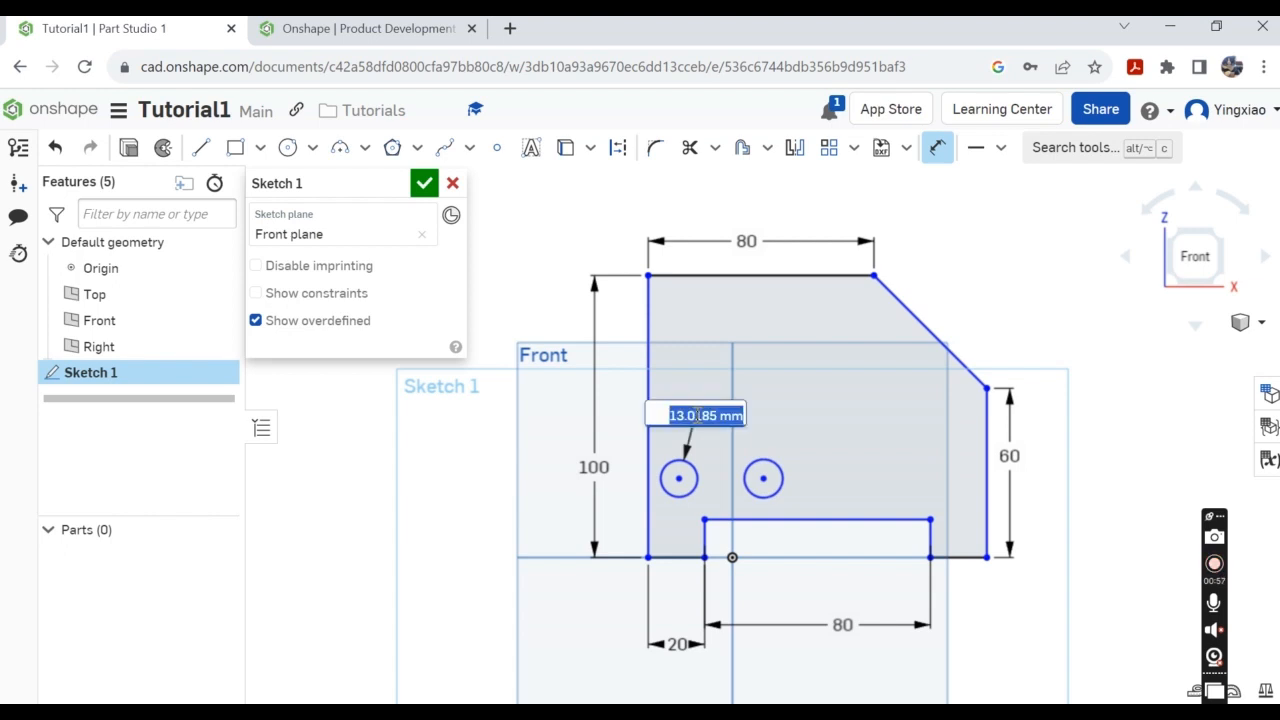
text(25)
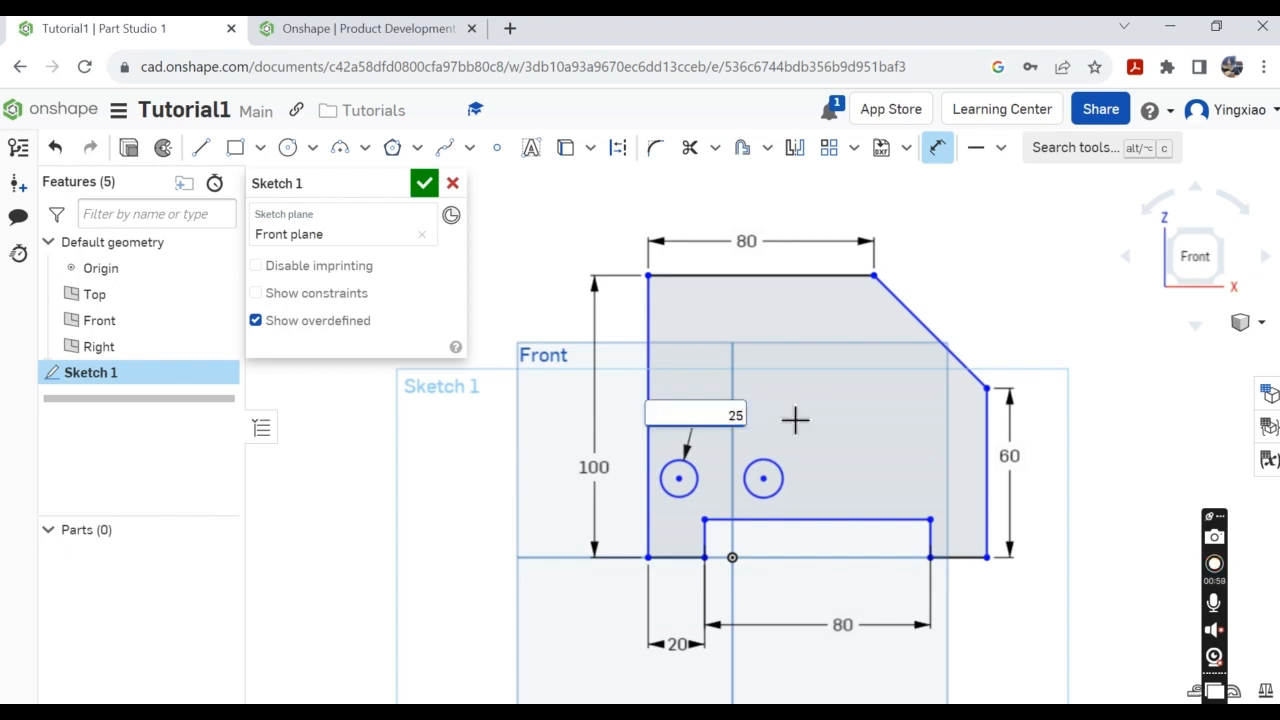
key(Return)
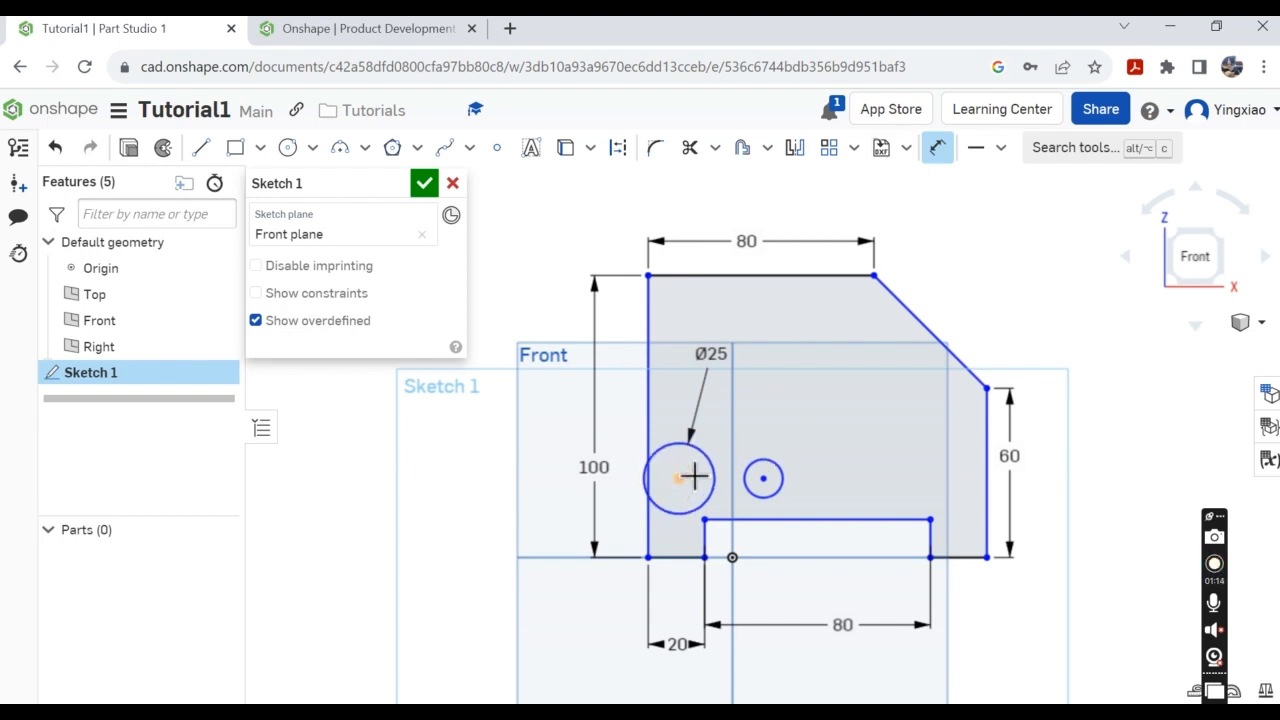
- Dimension the left circle's center 40 mm below the profile's top edge and 30 mm from its left vertical edge
click(614, 298)
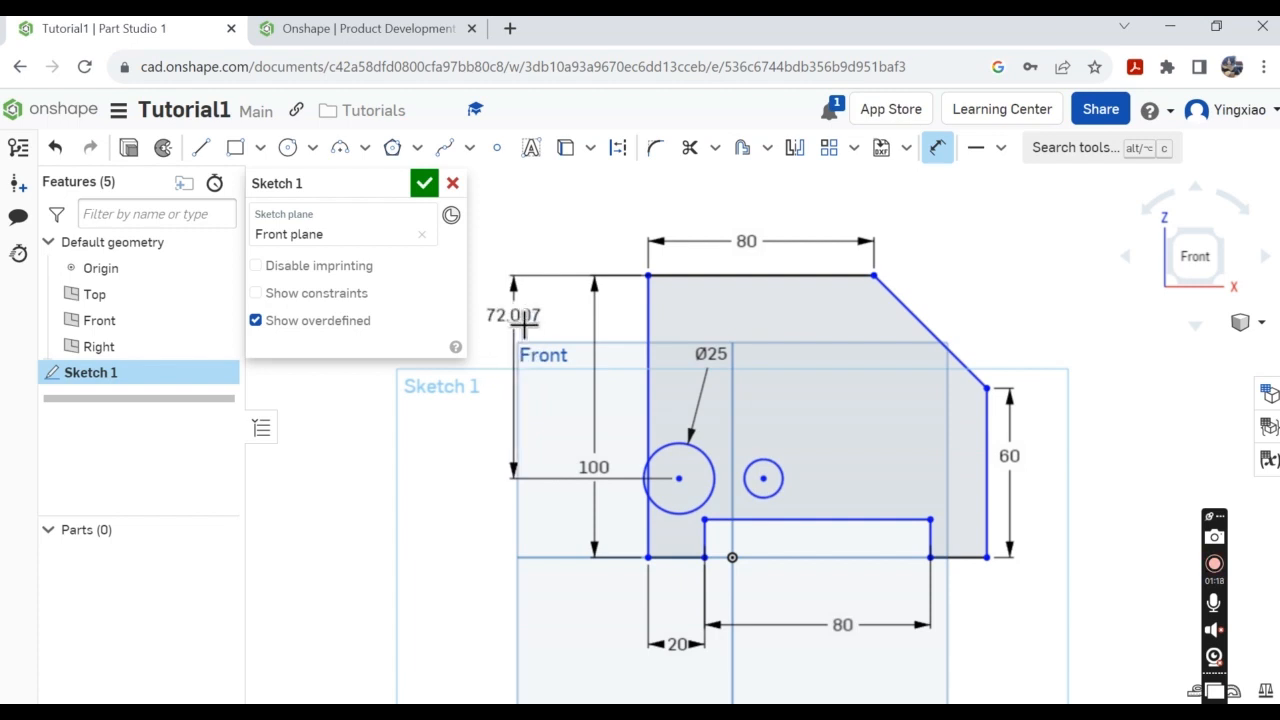
click(517, 317)
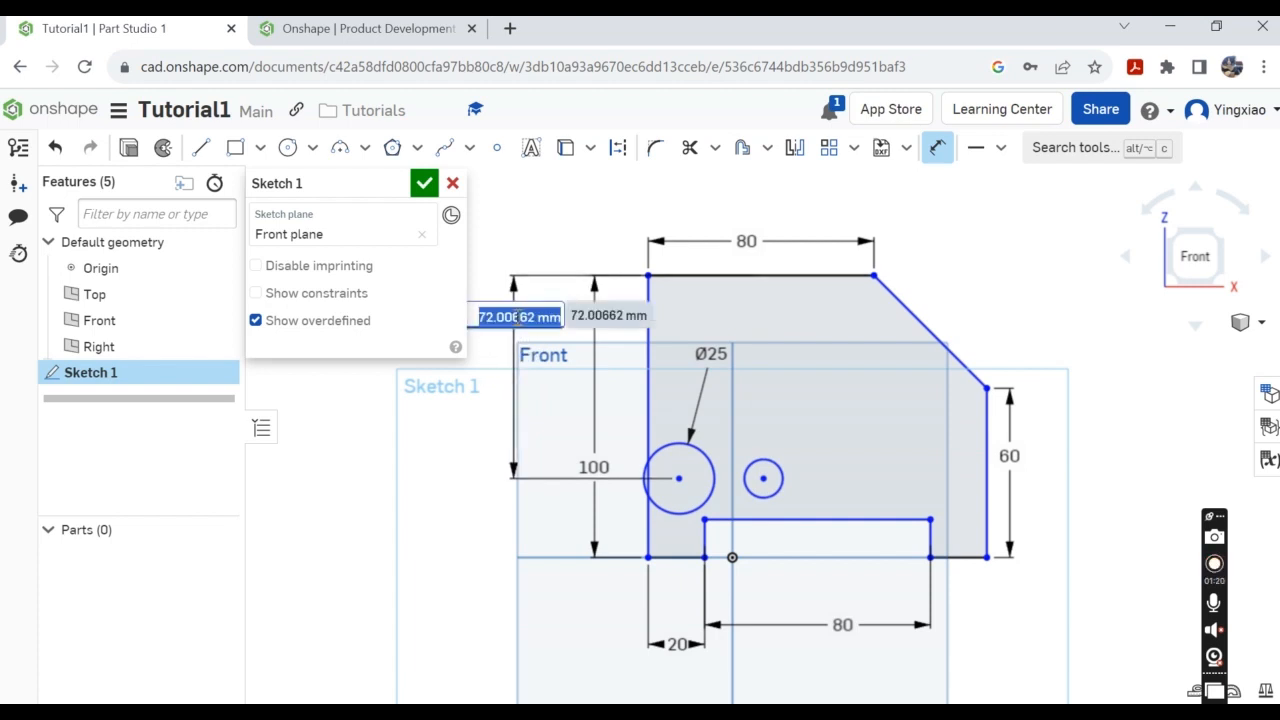
text(40)
key(Return)
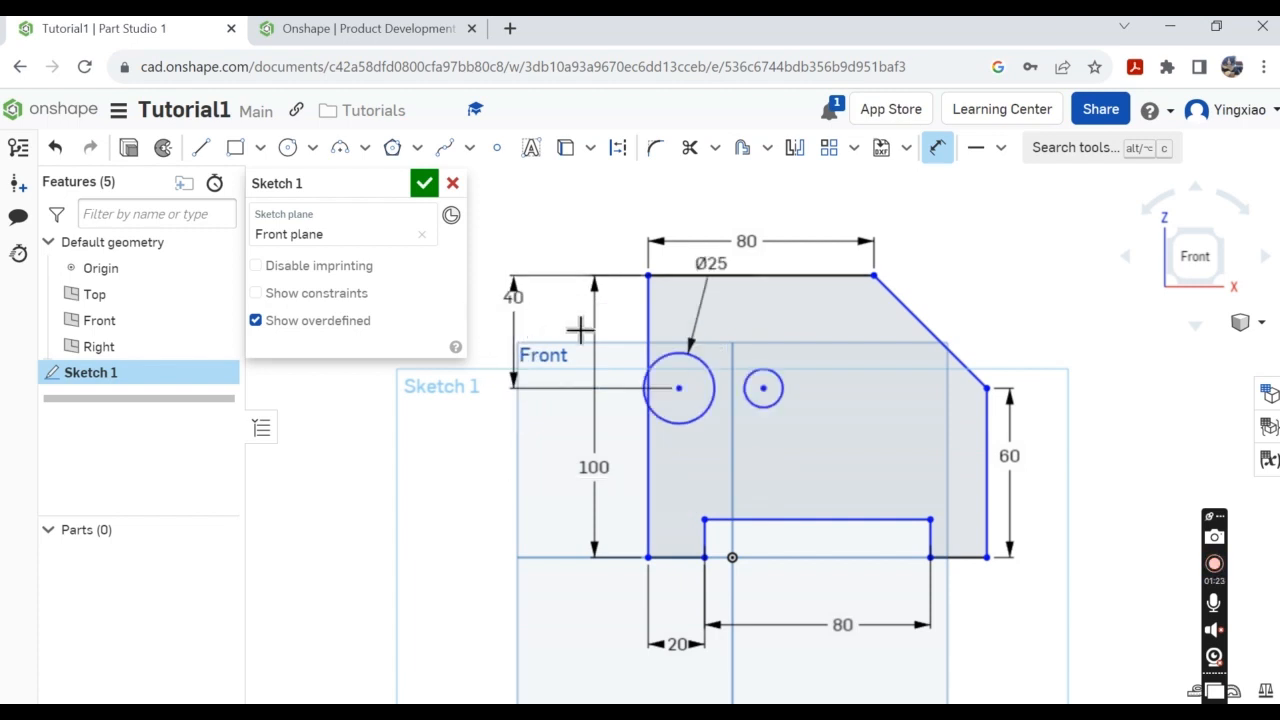
click(658, 456)
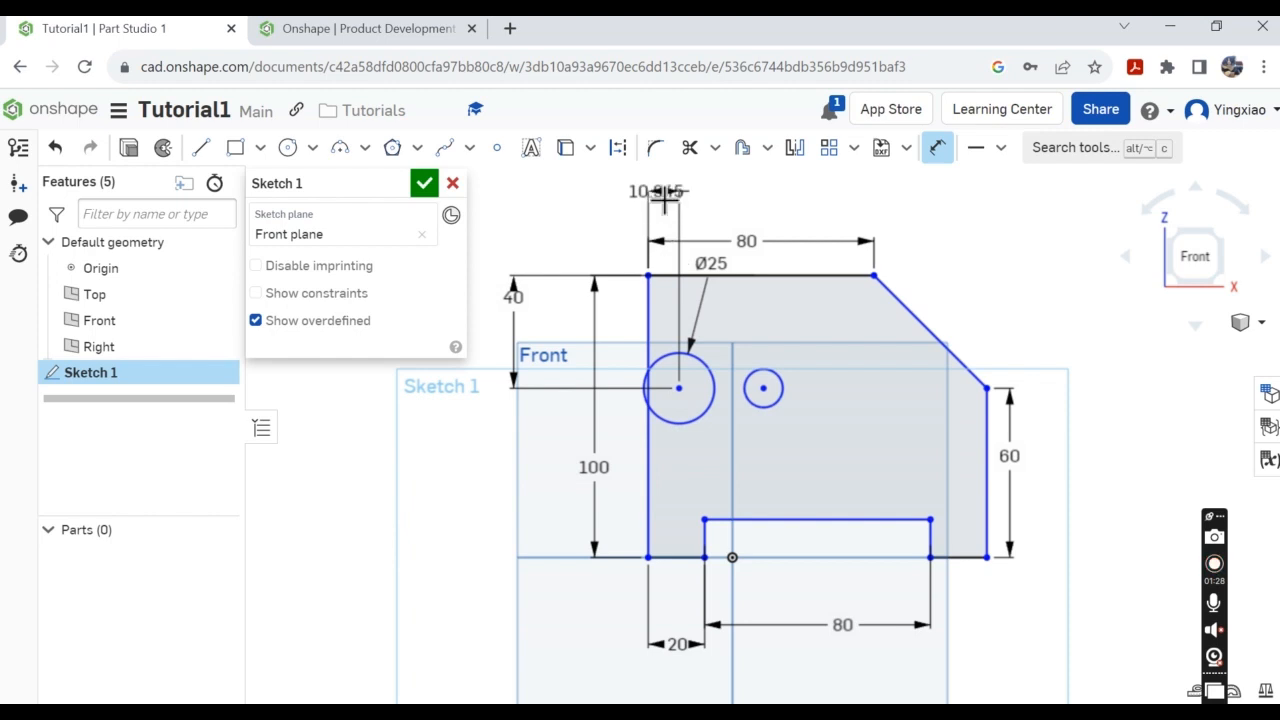
click(657, 193)
text(30)
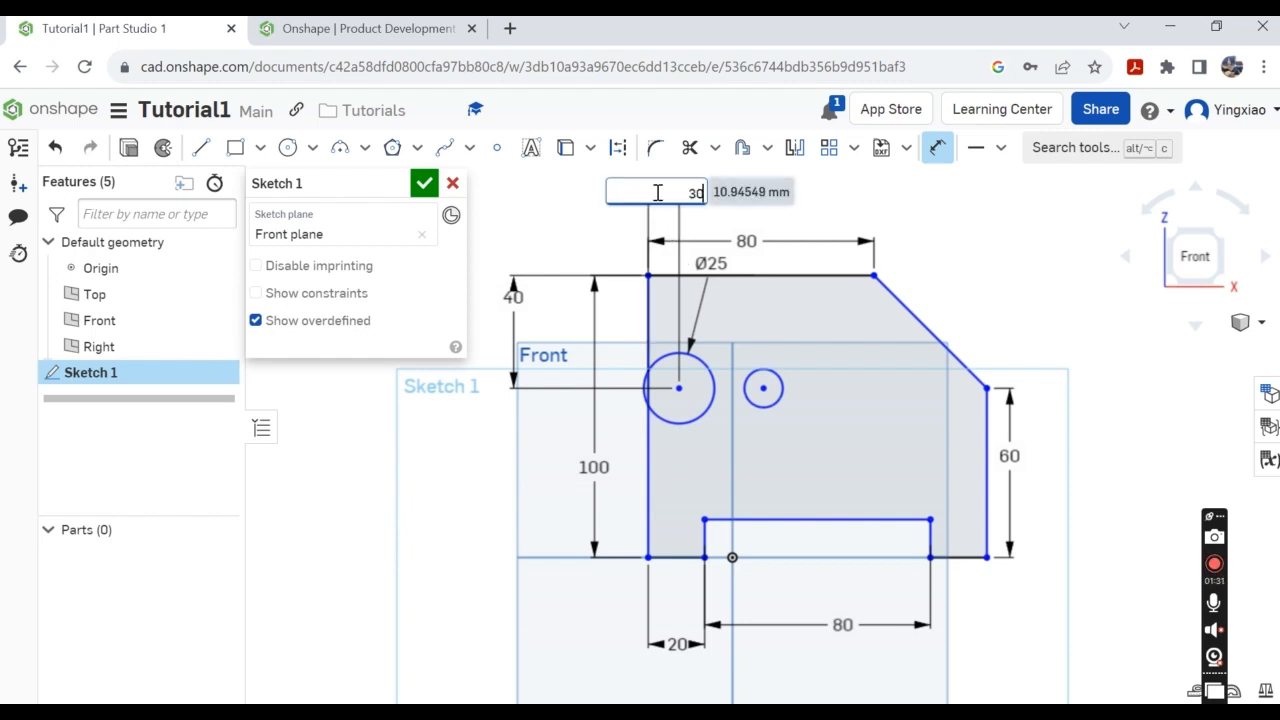
key(Return)
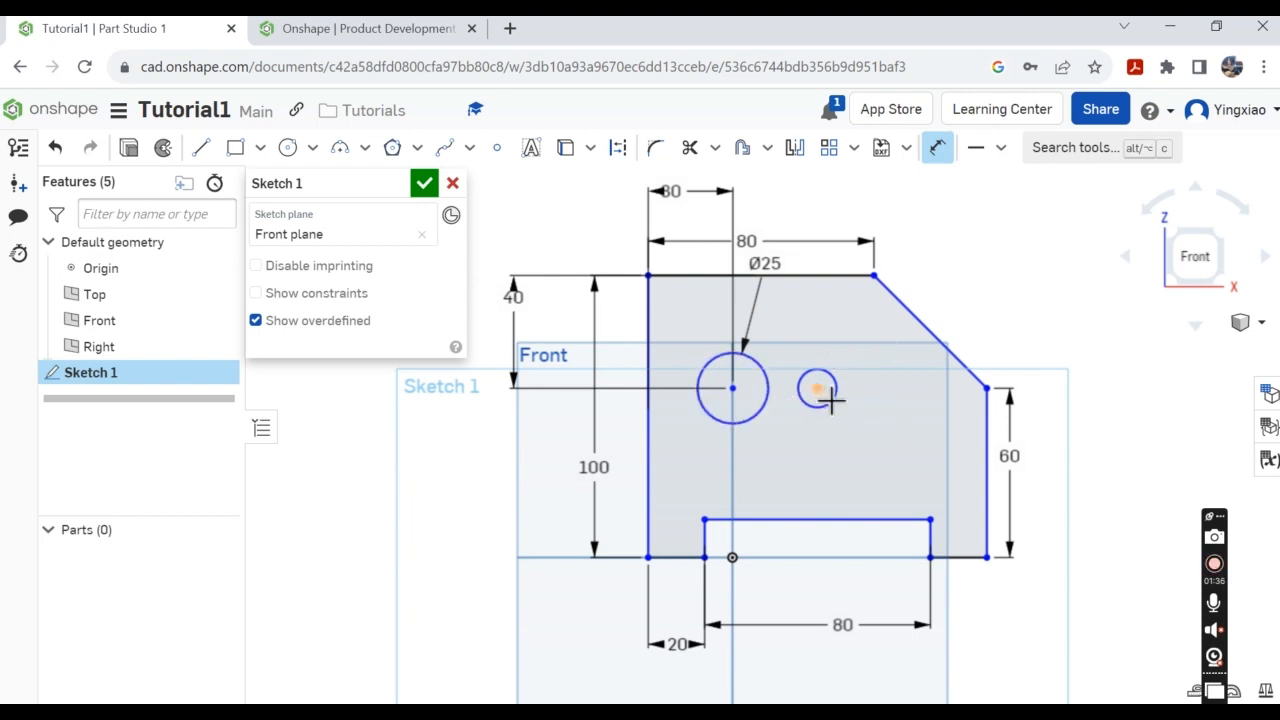
- Apply an Equal constraint between the two circles so the right one matches the 25 mm circle
click(1001, 150)
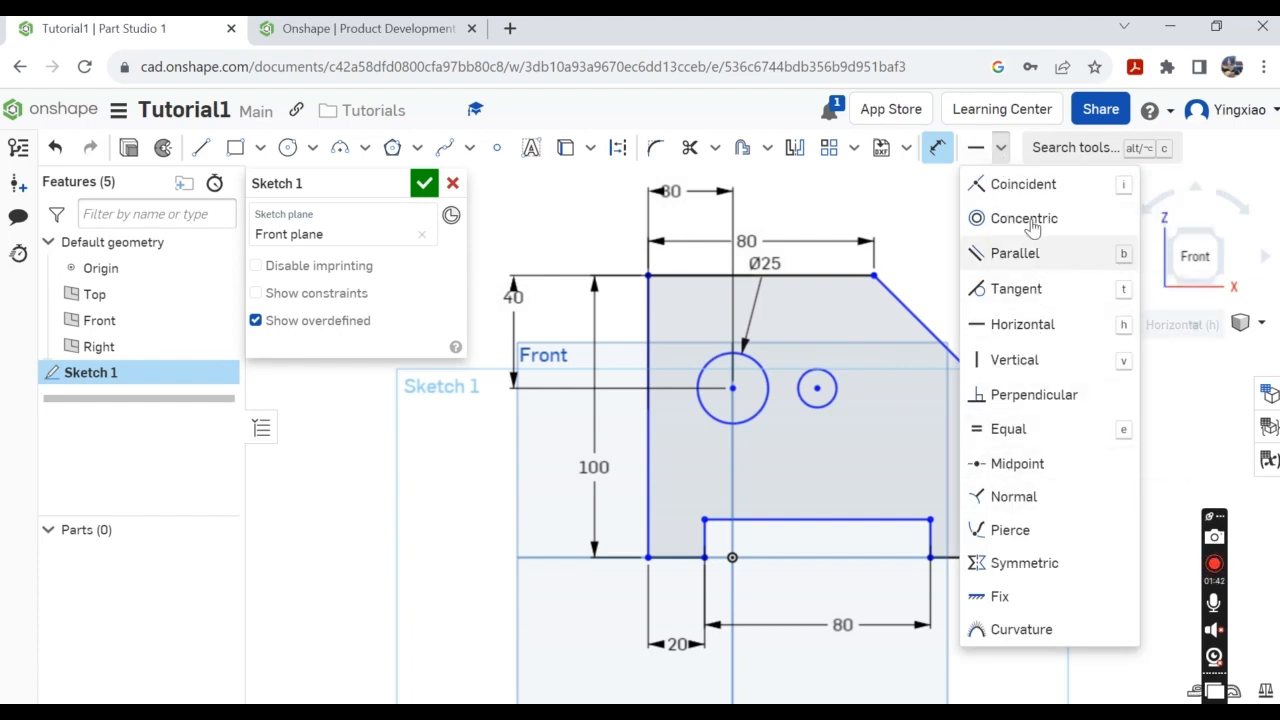
click(1055, 429)
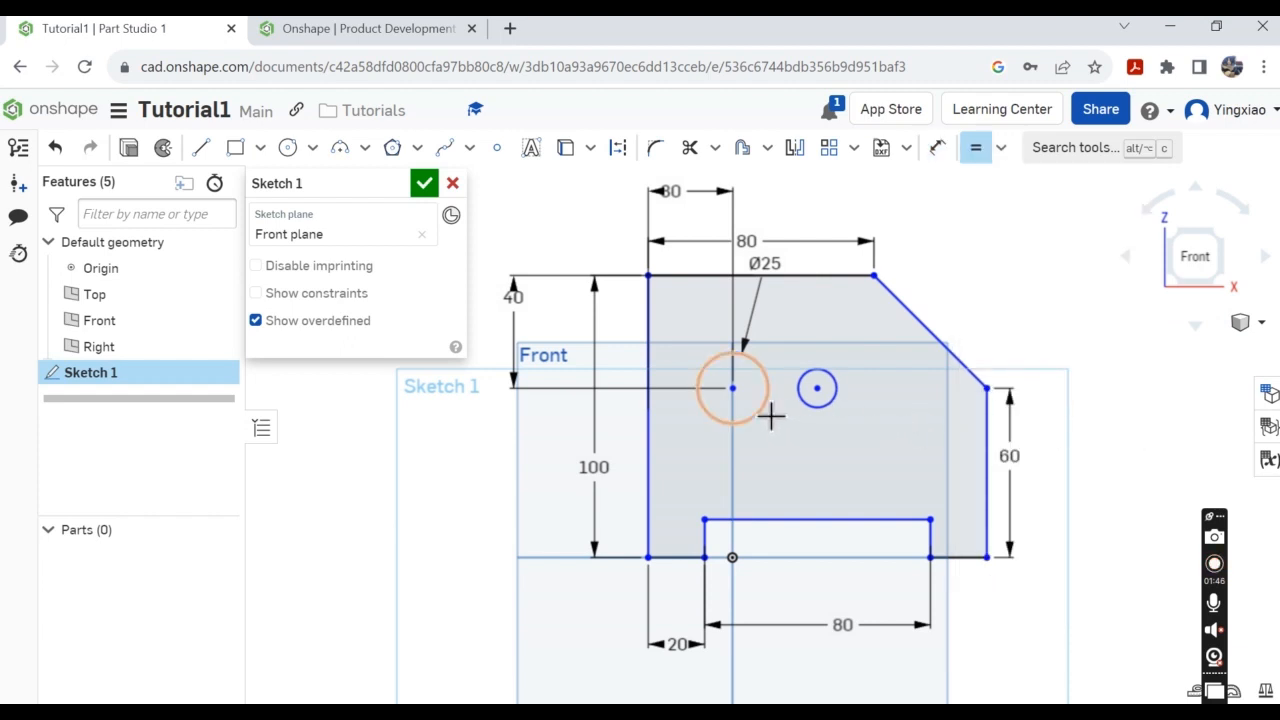
click(769, 415)
click(829, 421)
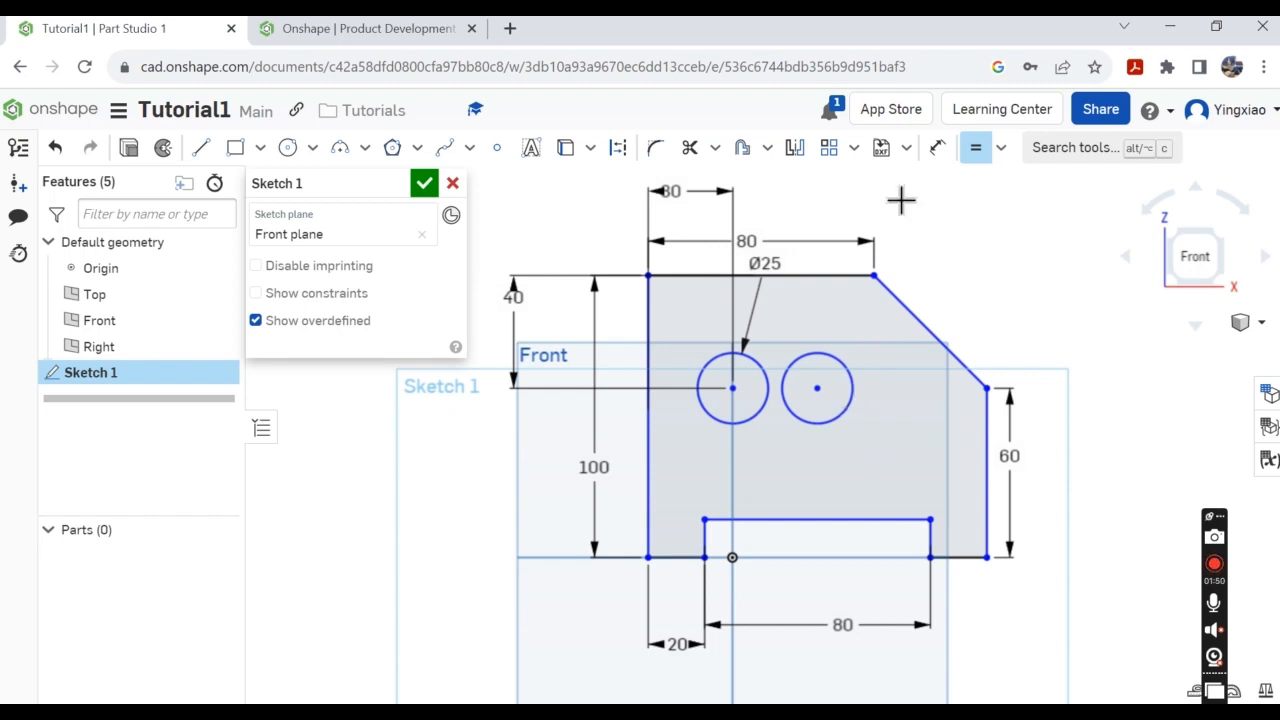
- Dimension the horizontal distance between the two circle centers to 50 mm
click(937, 148)
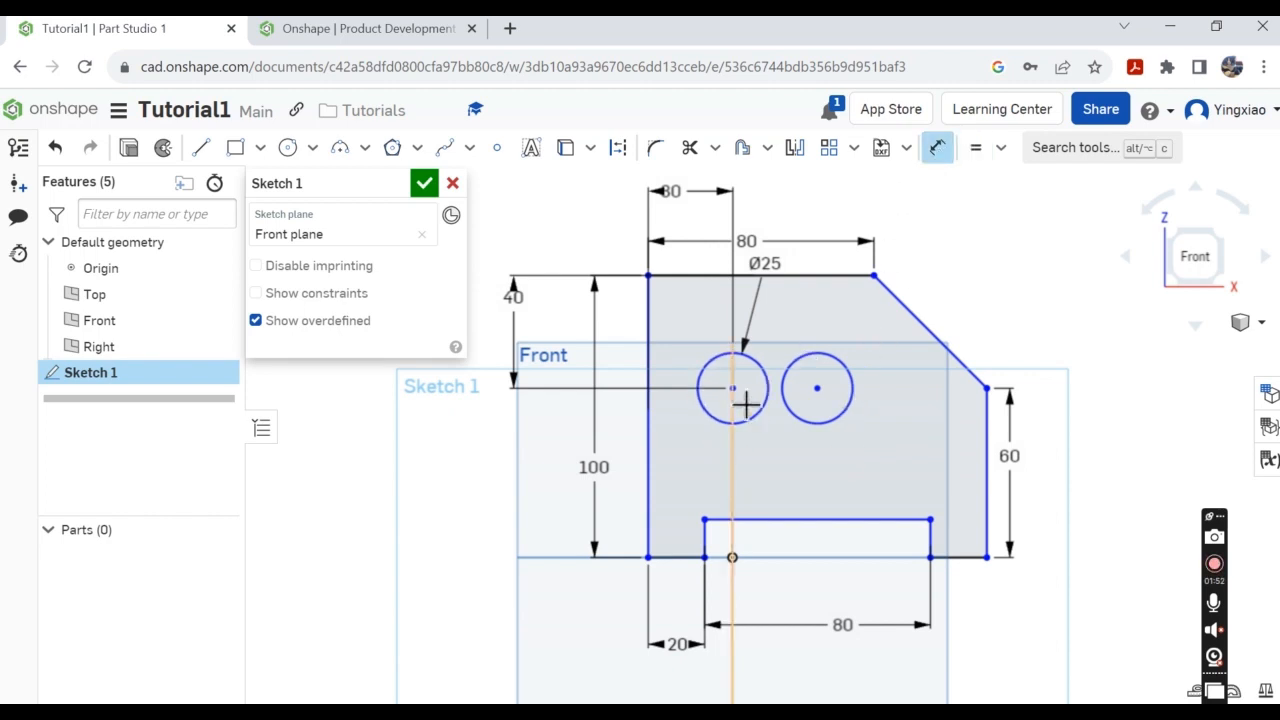
click(821, 395)
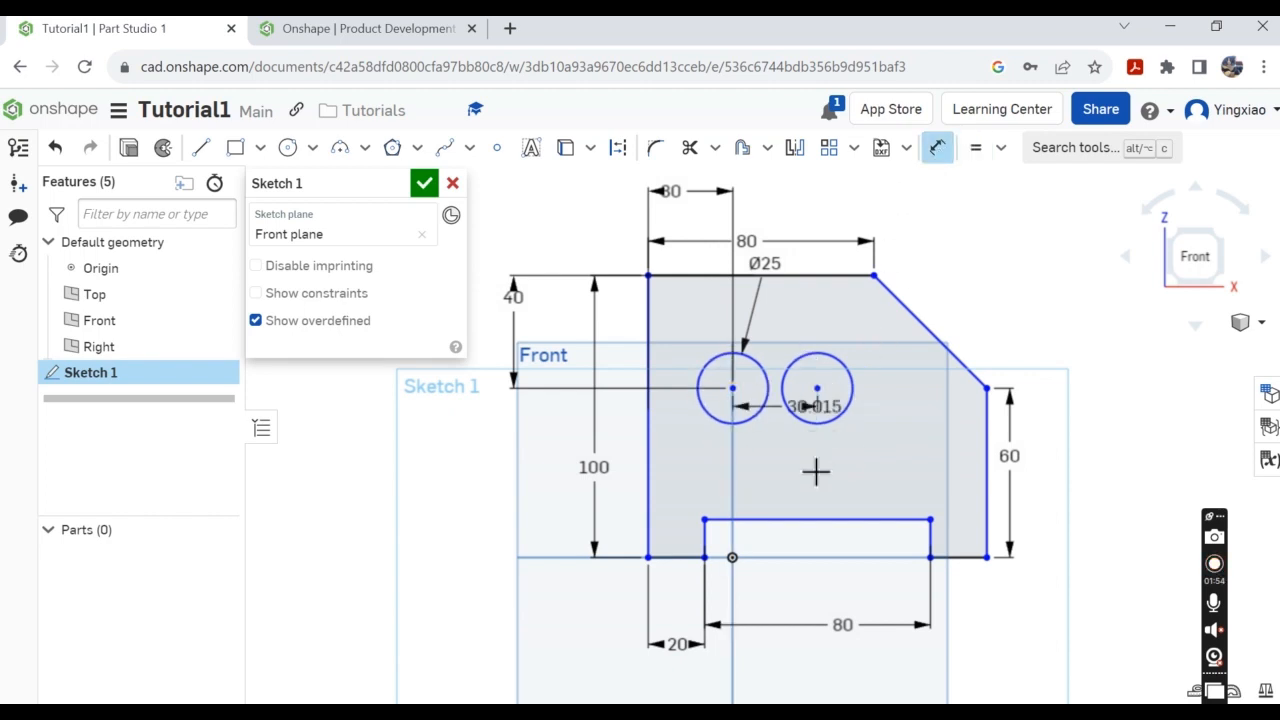
click(808, 479)
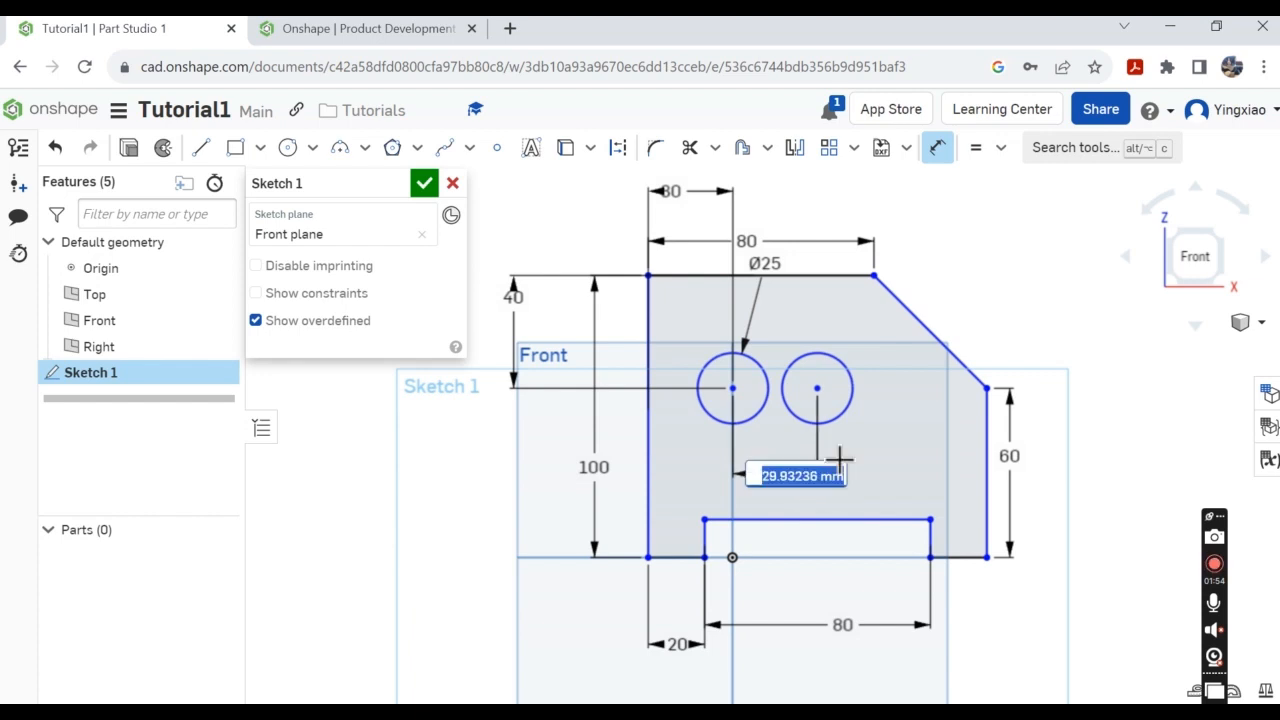
text(50)
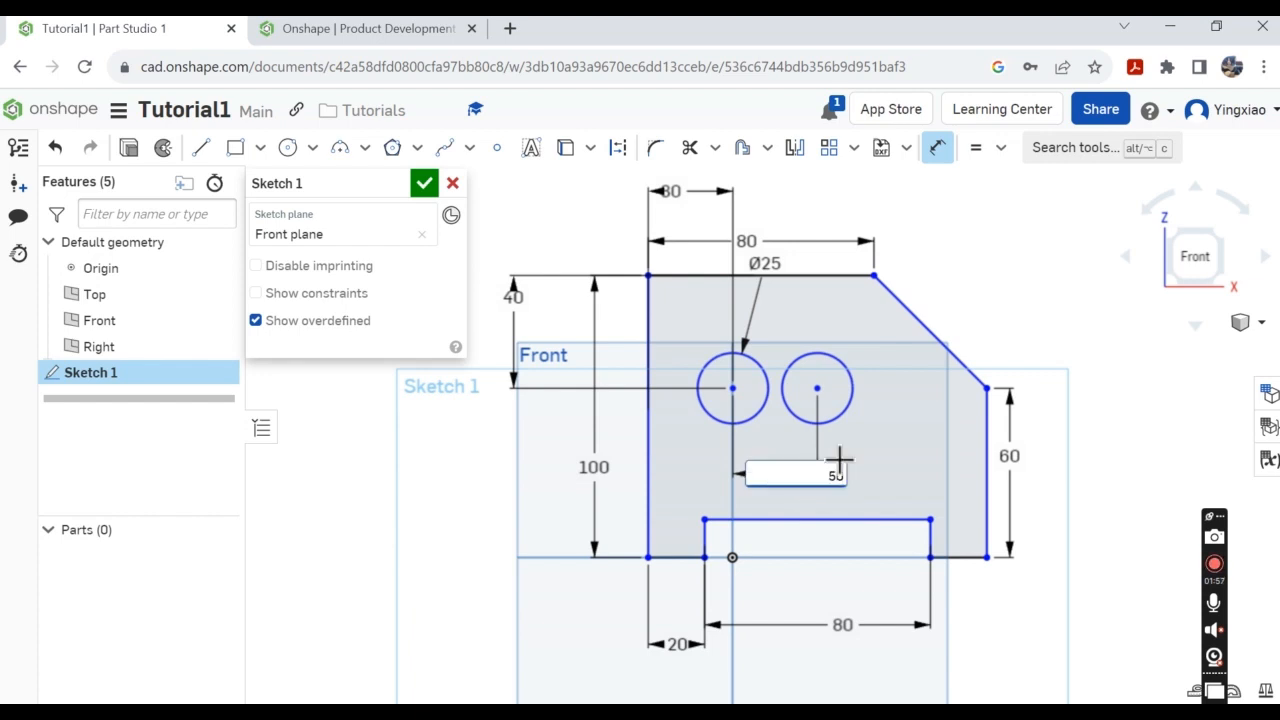
key(Return)
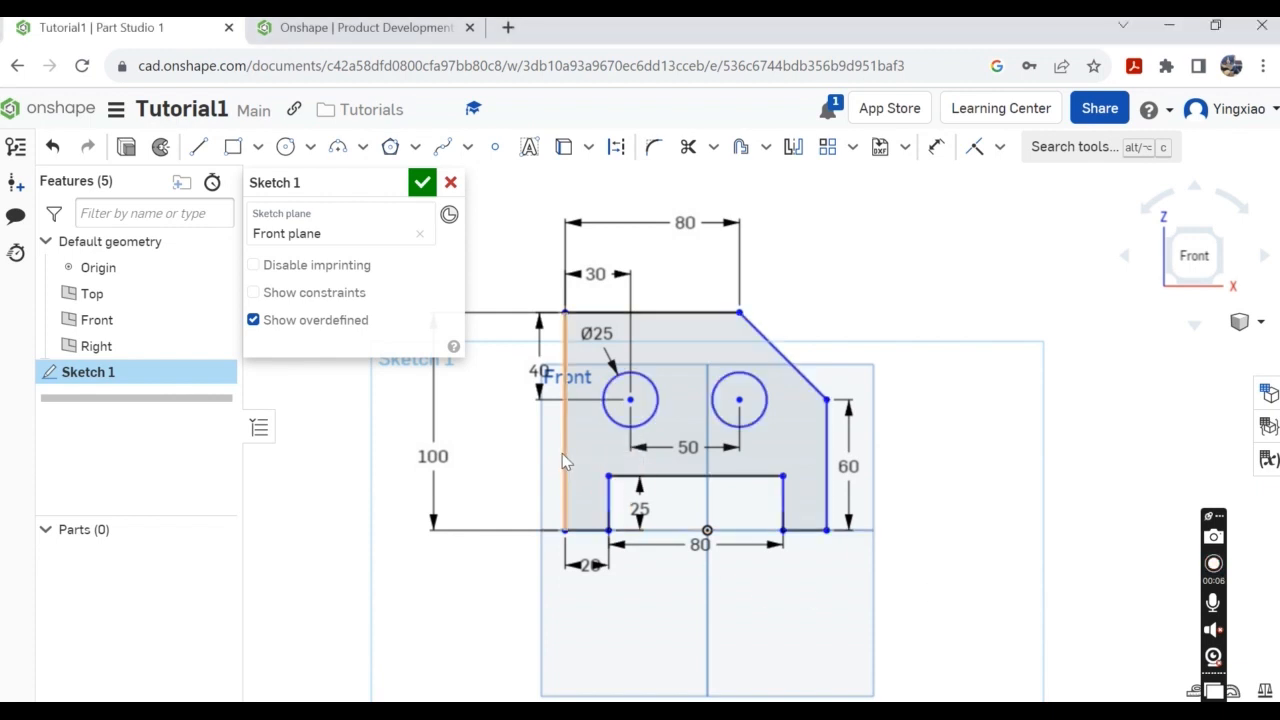
- Make the profile's lower-left corner coincident with the origin and finish the sketch
mouse_move(562, 453)
mouse_down()
mouse_move(740, 487)
mouse_move(580, 500)
mouse_move(660, 510)
mouse_up()
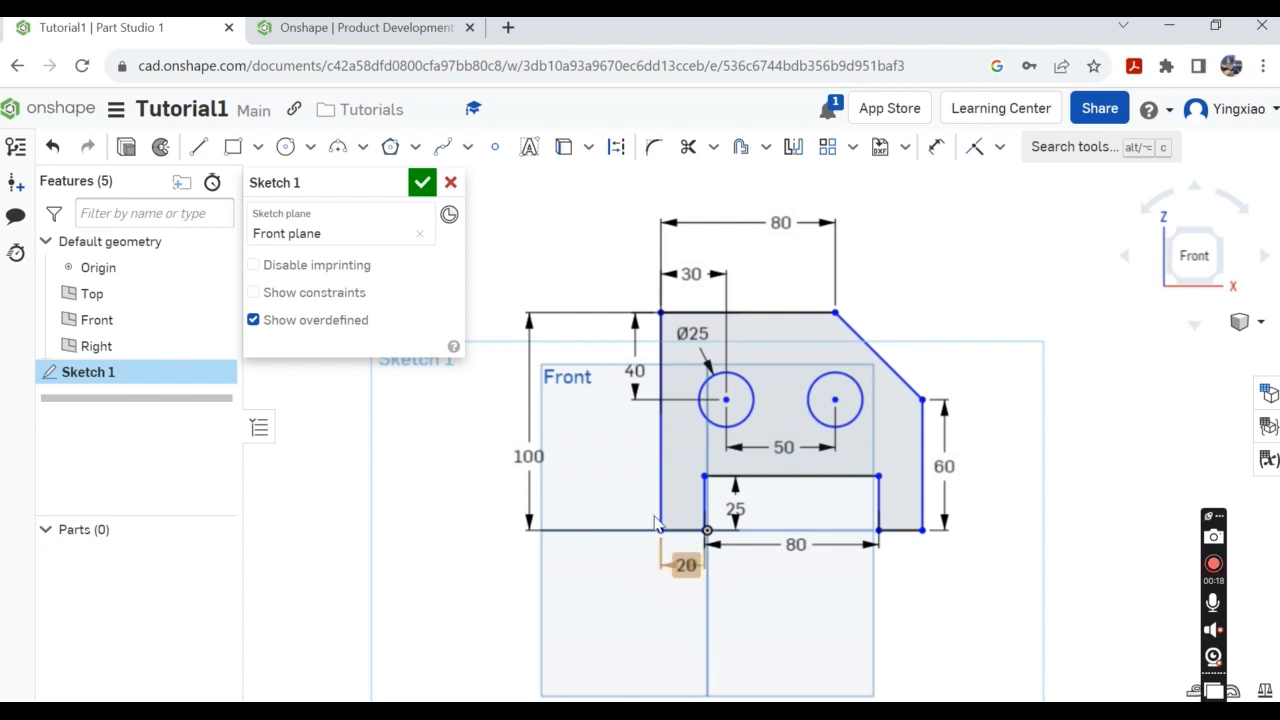
drag(658, 485, 796, 503)
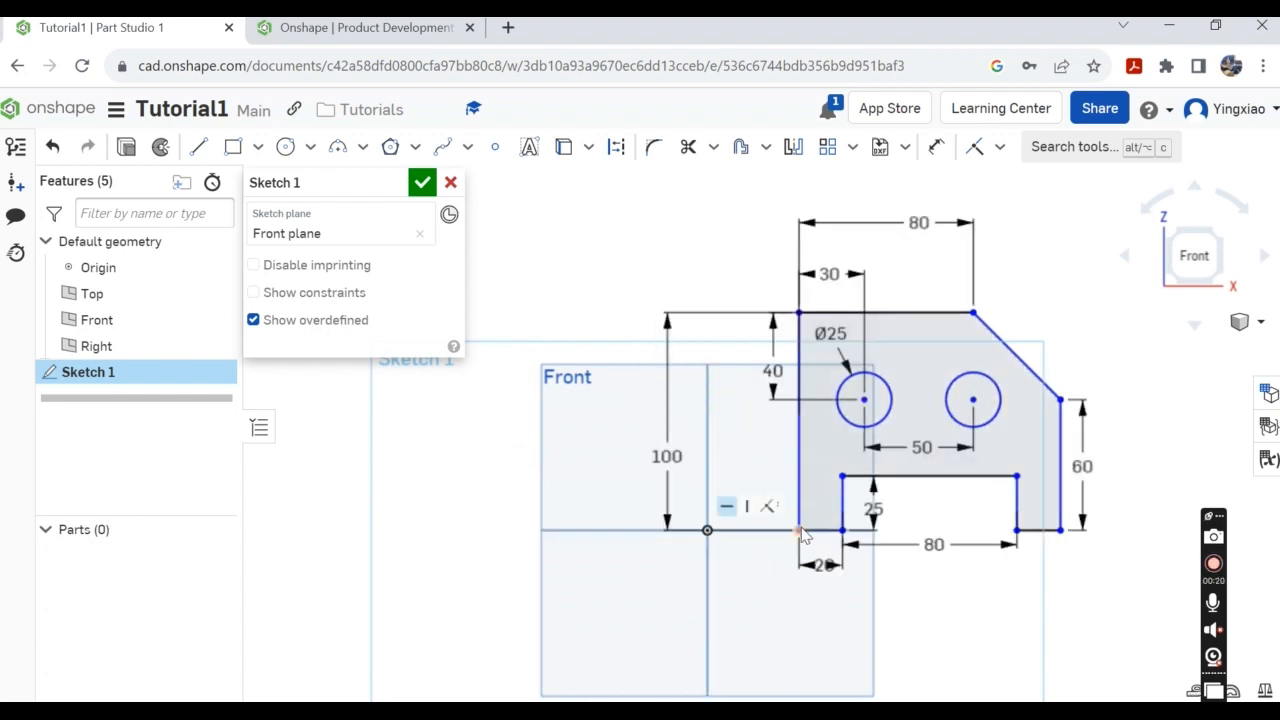
click(978, 148)
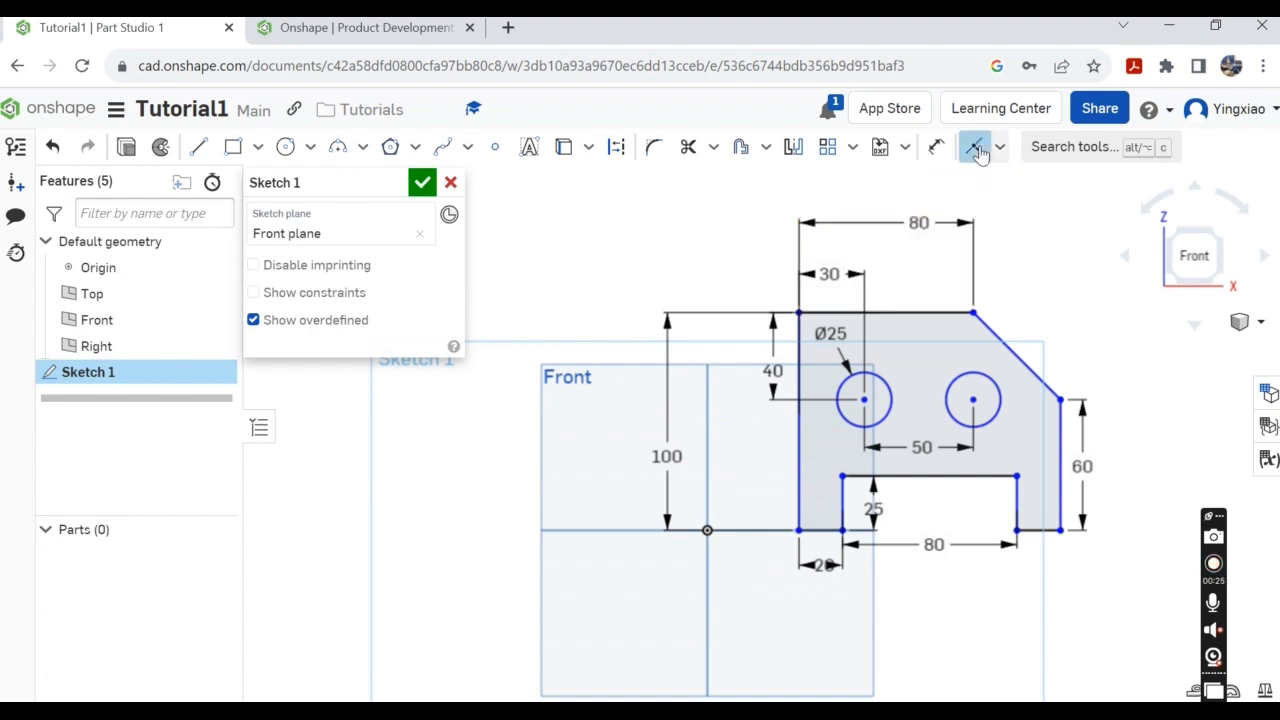
click(800, 533)
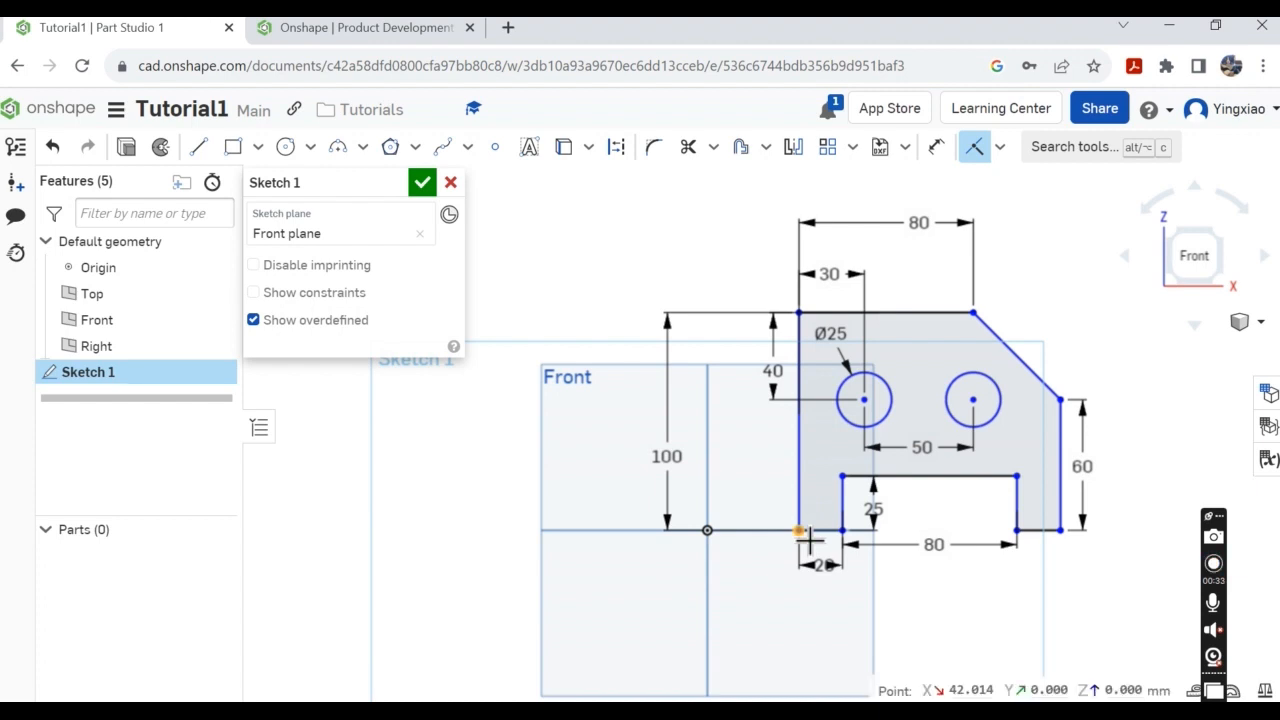
click(710, 532)
key(i)
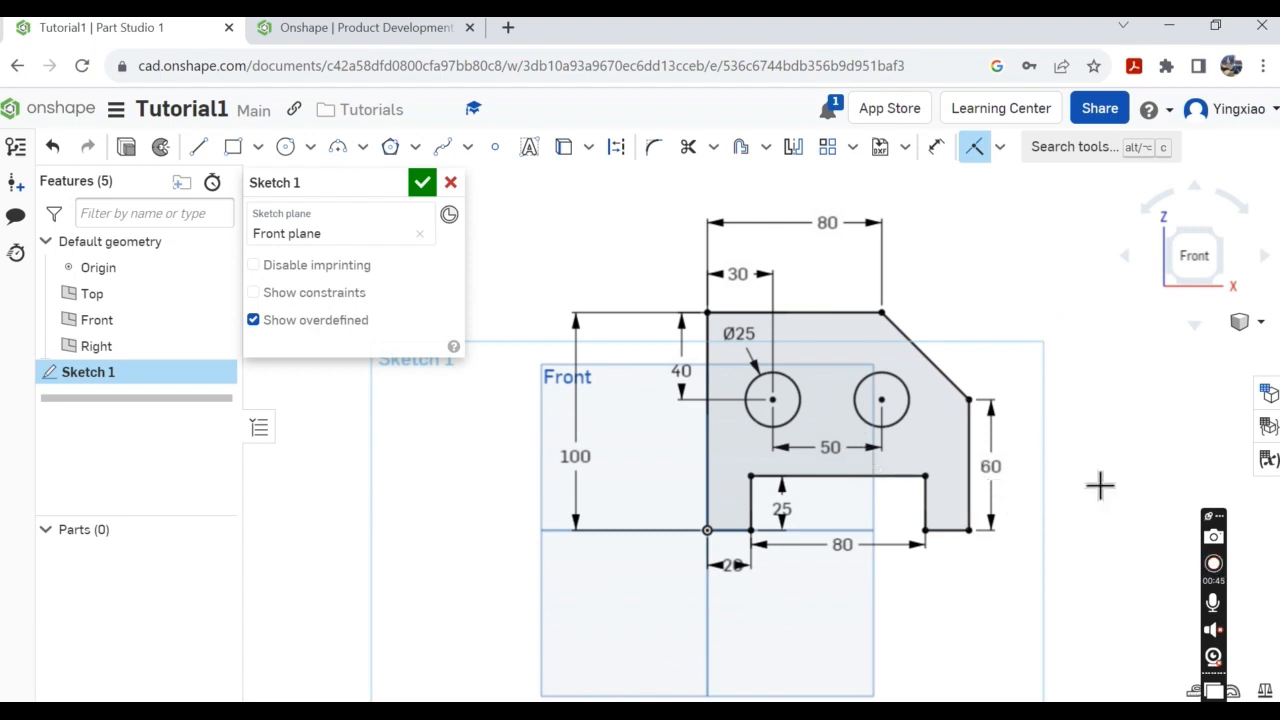
click(421, 184)
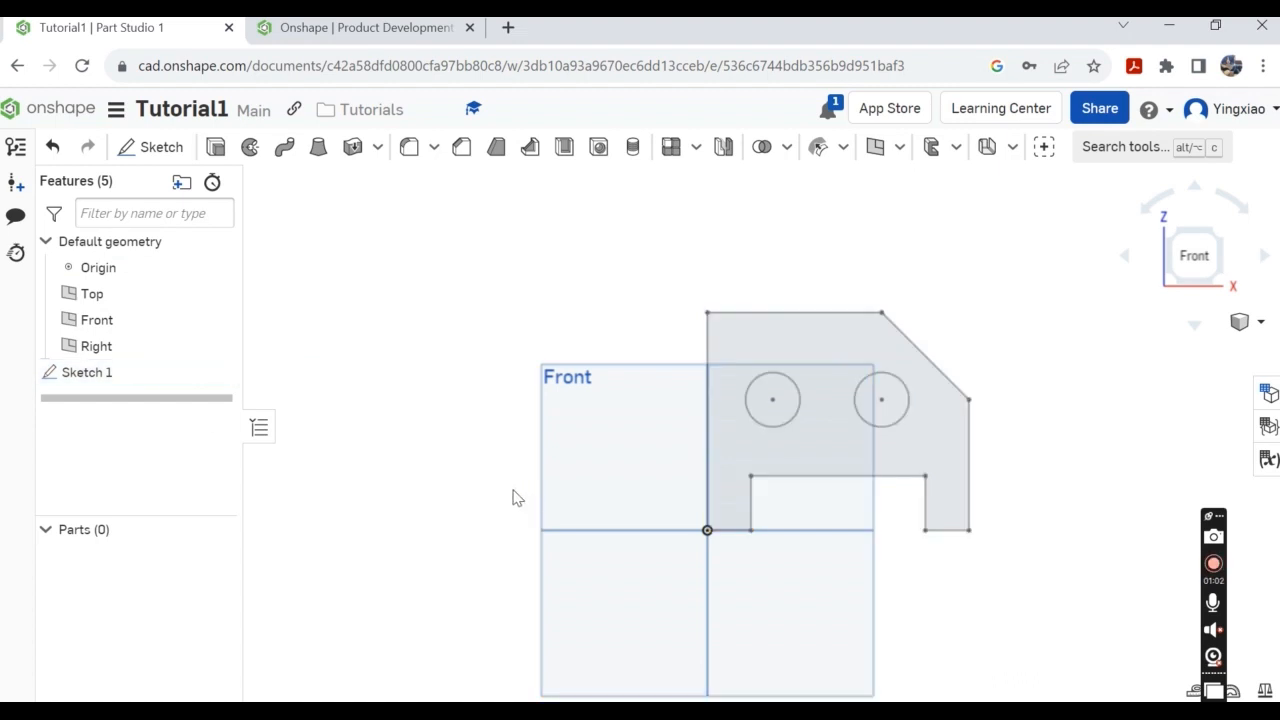
- Extrude the faces of Sketch 1 as a new solid with a blind depth of 25 mm
mouse_move(504, 487)
right_down()
mouse_move(571, 509)
mouse_move(554, 491)
mouse_move(519, 491)
right_up()
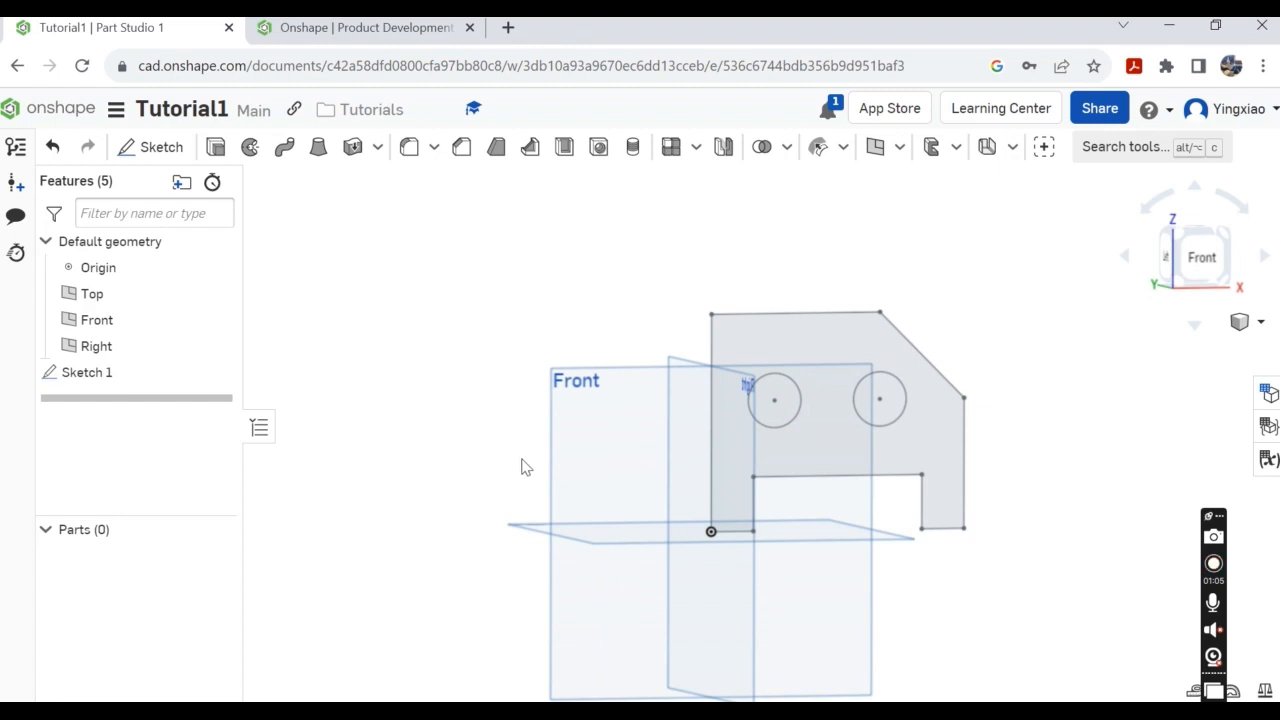
click(118, 372)
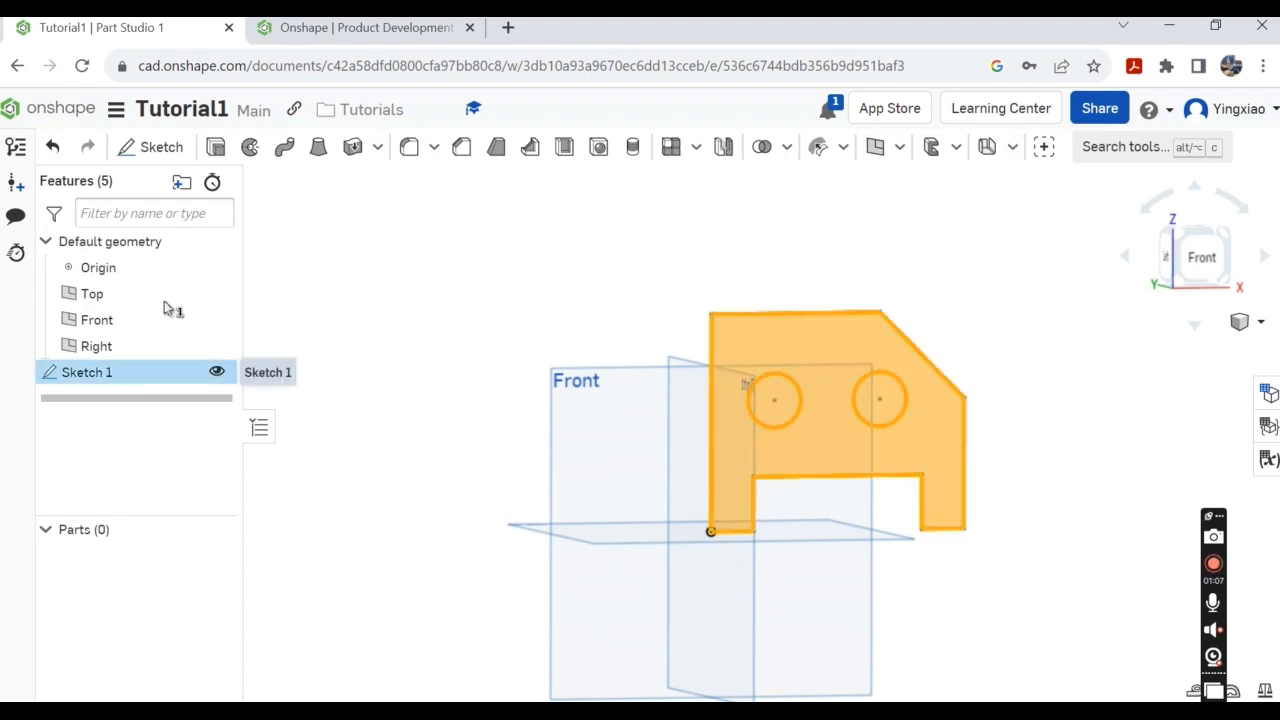
click(215, 147)
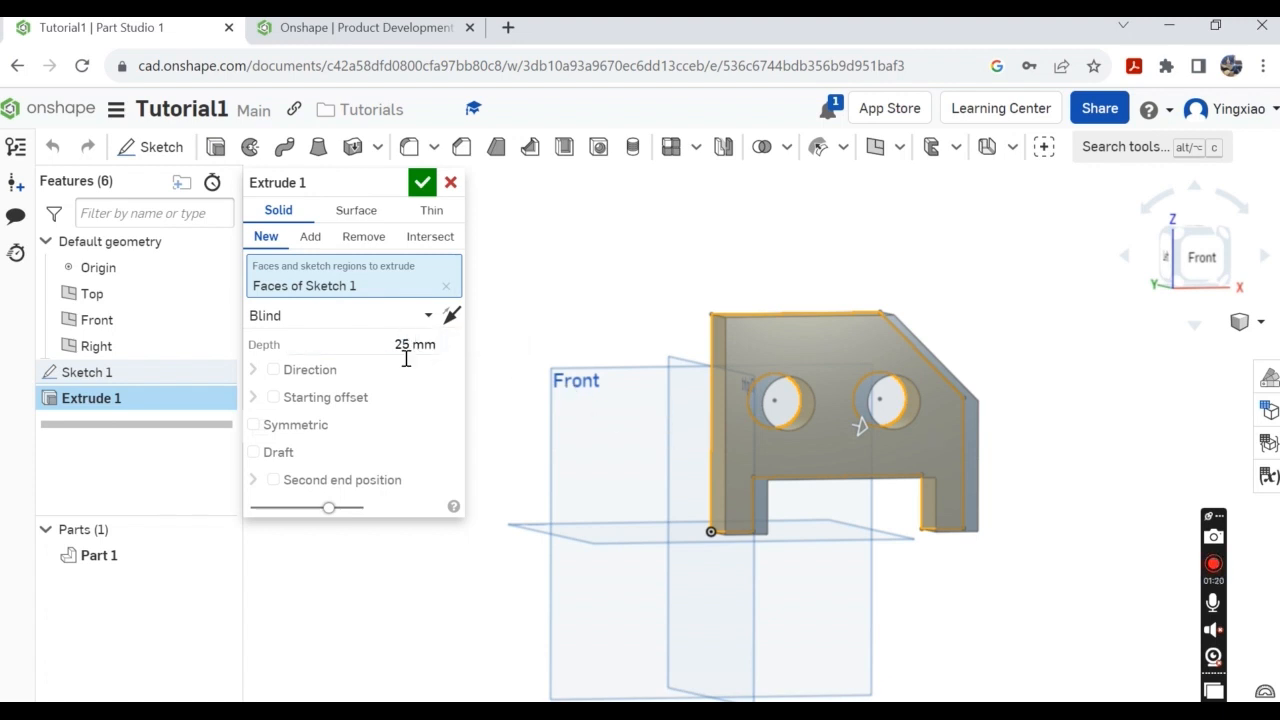
click(421, 183)
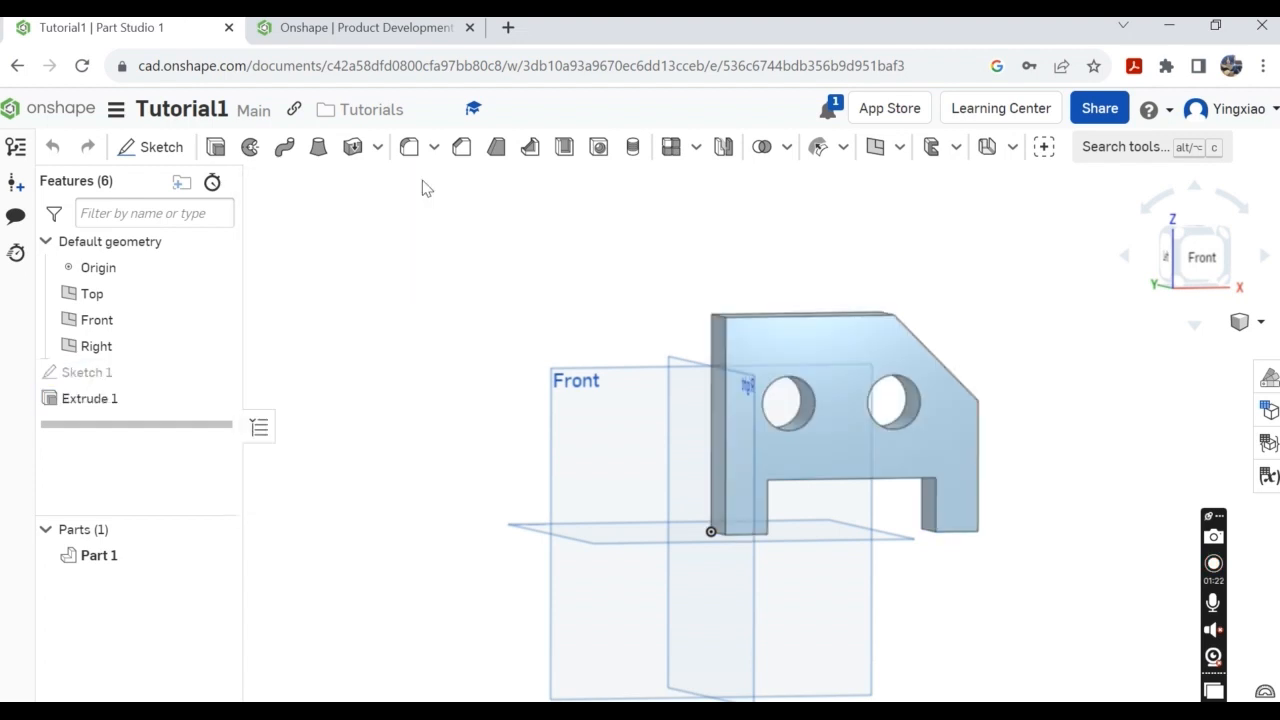
- Open the list of document options for Tutorial1
scroll(1014, 471, down, 1)
scroll(1018, 470, up, 2)
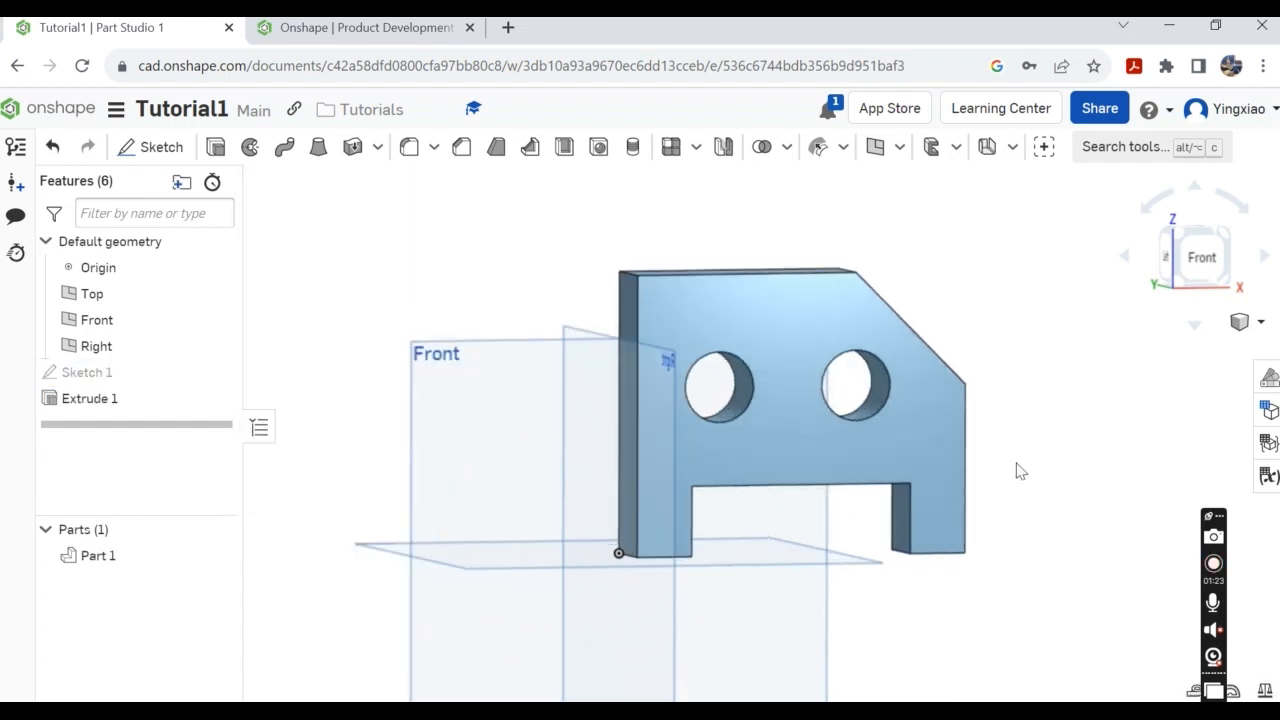
mouse_move(1061, 479)
right_down()
mouse_move(863, 503)
mouse_move(1086, 449)
mouse_move(994, 503)
mouse_move(963, 486)
mouse_move(1097, 474)
mouse_move(1046, 509)
mouse_move(1079, 500)
mouse_move(1058, 500)
right_up()
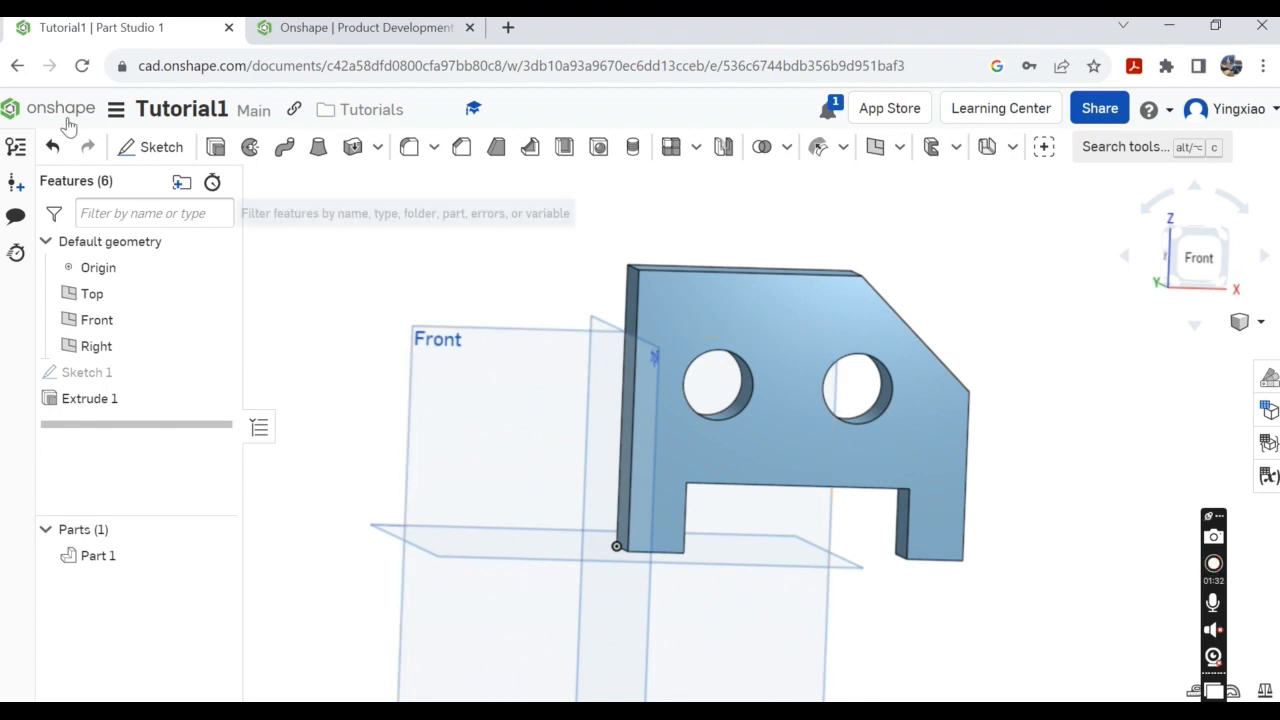
click(116, 112)
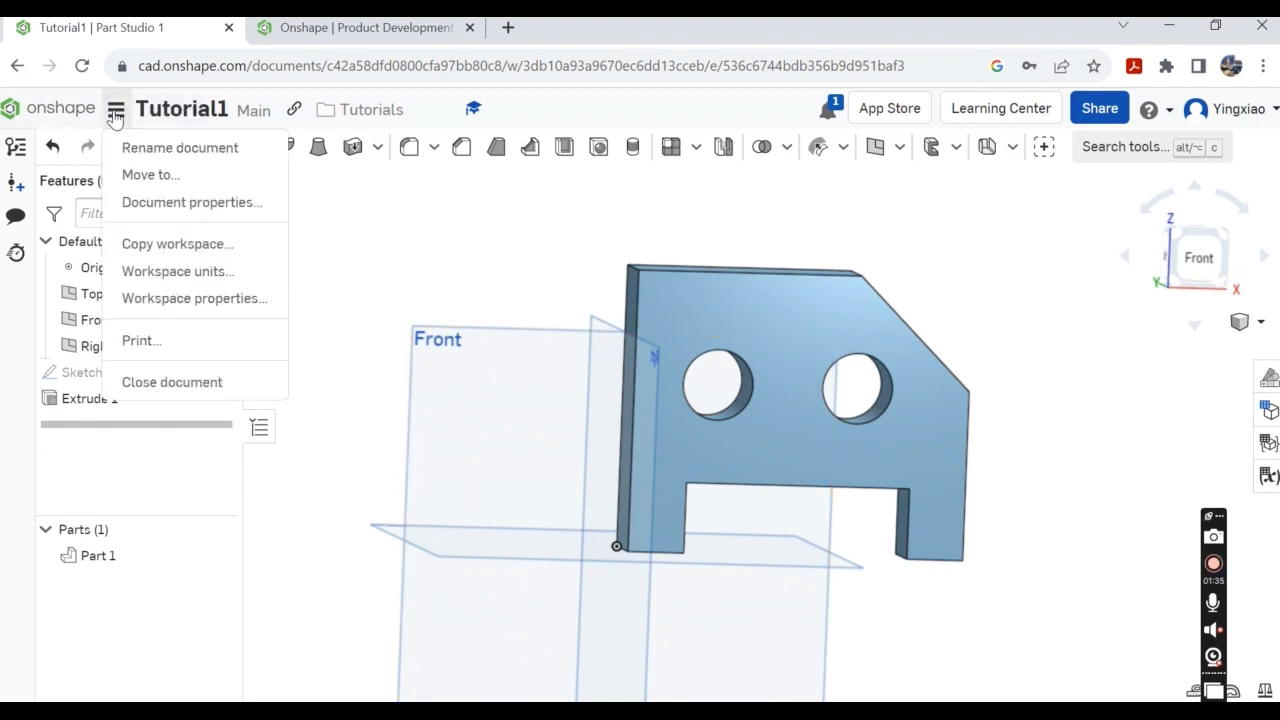